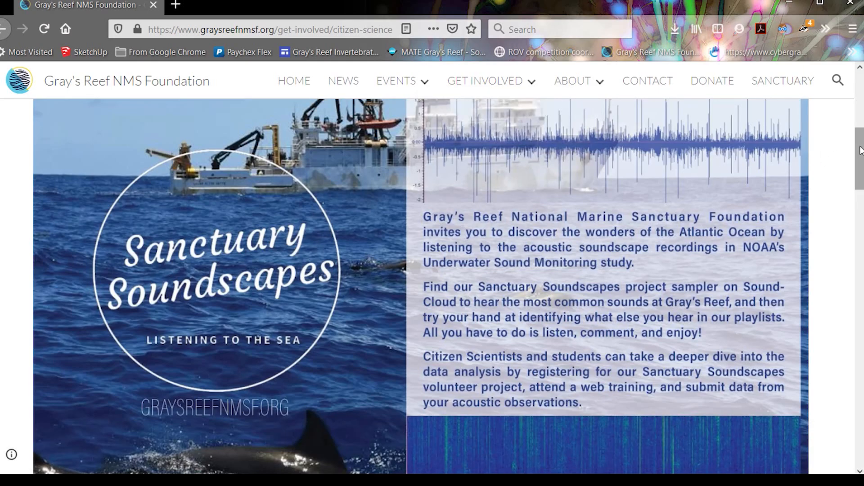
Scroll the Citizen Science page down to the Education Resources: Ocean Acoustics links
{"action": "left_click_drag", "start_coordinate": [859, 149], "coordinate": [861, 409]}
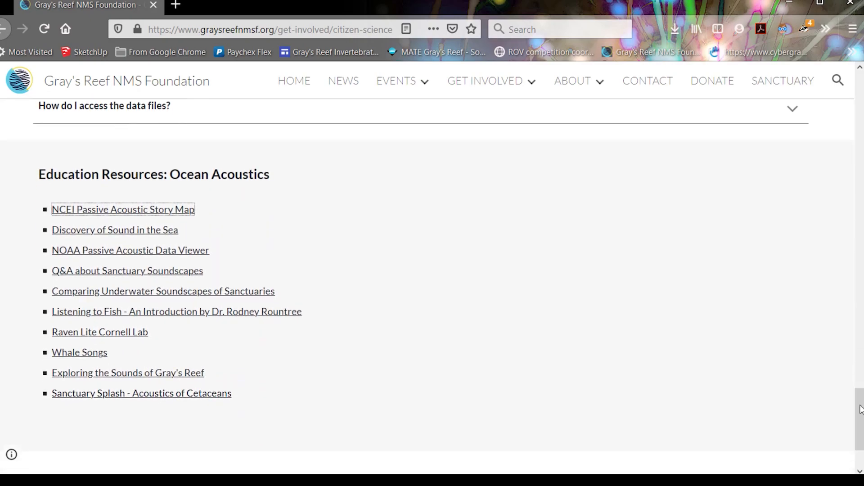
Open the NCEI Passive Acoustic Story Map and select the Georgia-coast SanctSound site's deployments
{"action": "left_click", "coordinate": [169, 215]}
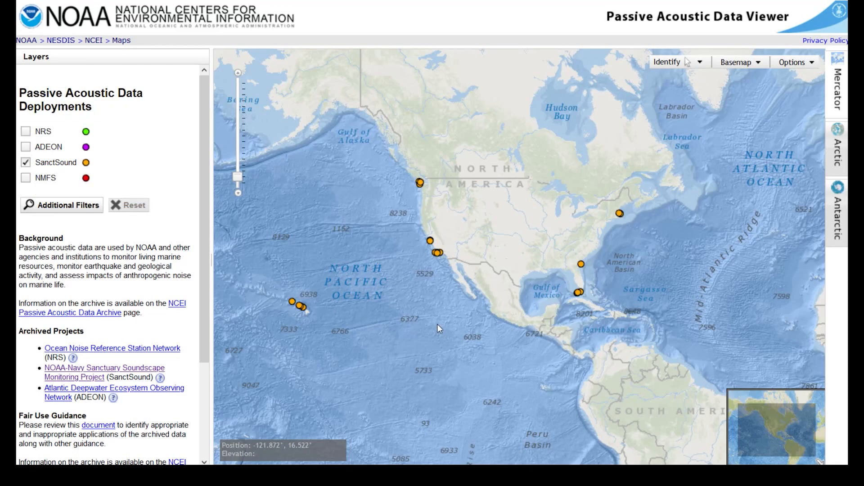
{"action": "left_click", "coordinate": [582, 264]}
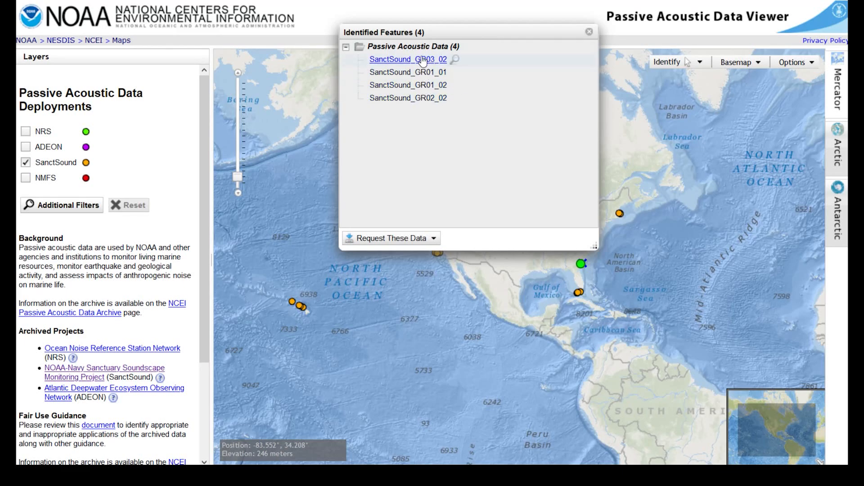
Open the NCEI request form (3020 files, 1885GB), cancel it, and reopen the request options
{"action": "left_click", "coordinate": [408, 240]}
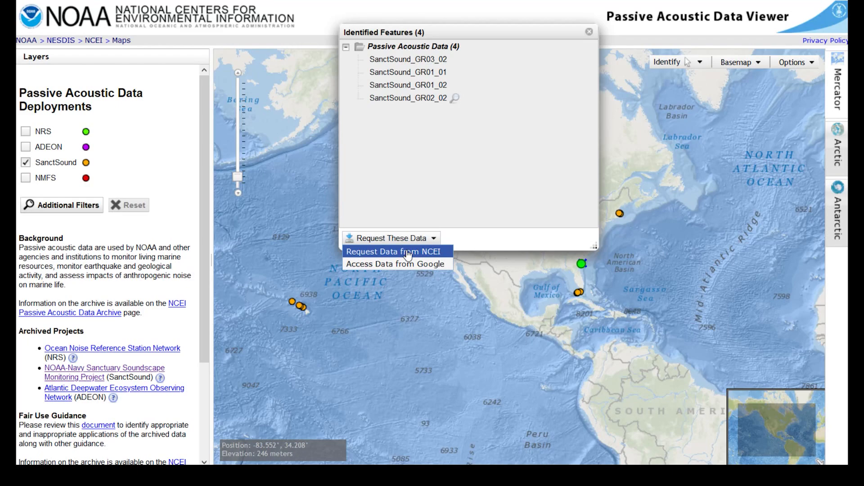
{"action": "left_click", "coordinate": [408, 255]}
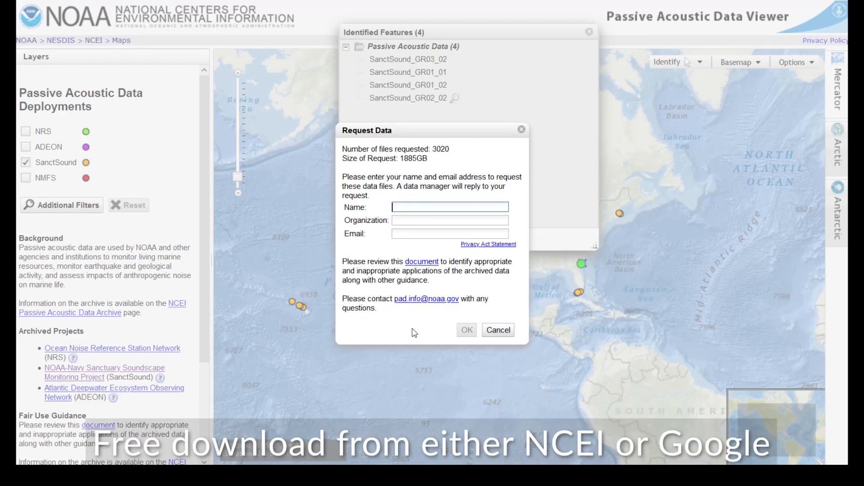
{"action": "left_click", "coordinate": [497, 331]}
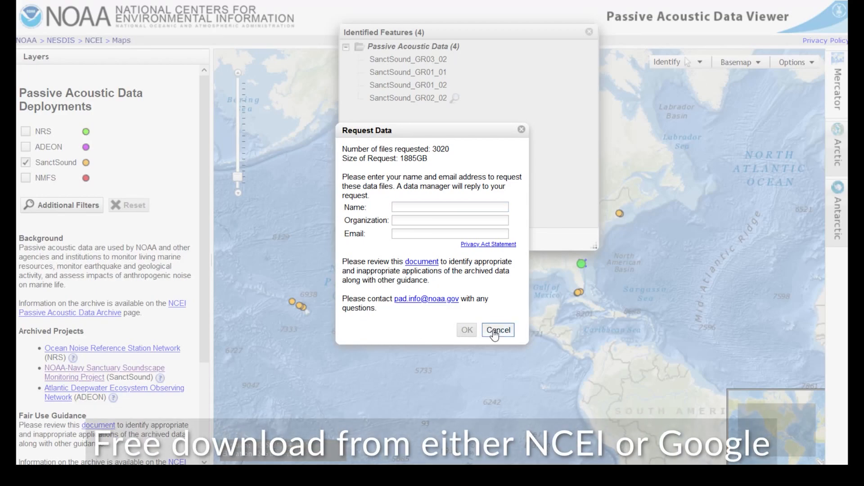
{"action": "left_click", "coordinate": [411, 243]}
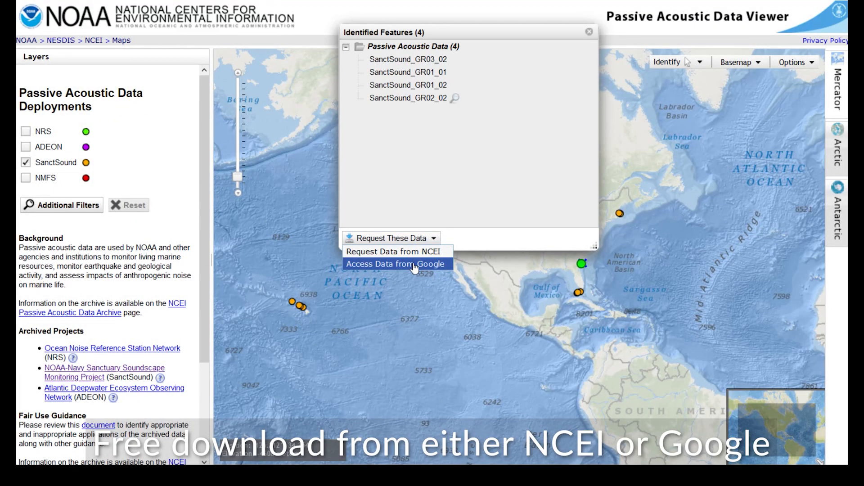
Access the data through Google and browse the sanctsound folder's site folders, including gr01–gr03
{"action": "left_click", "coordinate": [414, 265]}
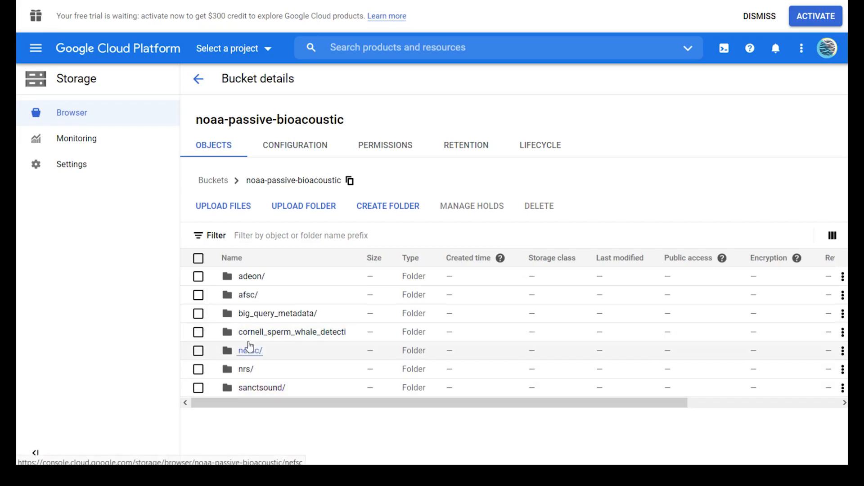
{"action": "left_click", "coordinate": [261, 389]}
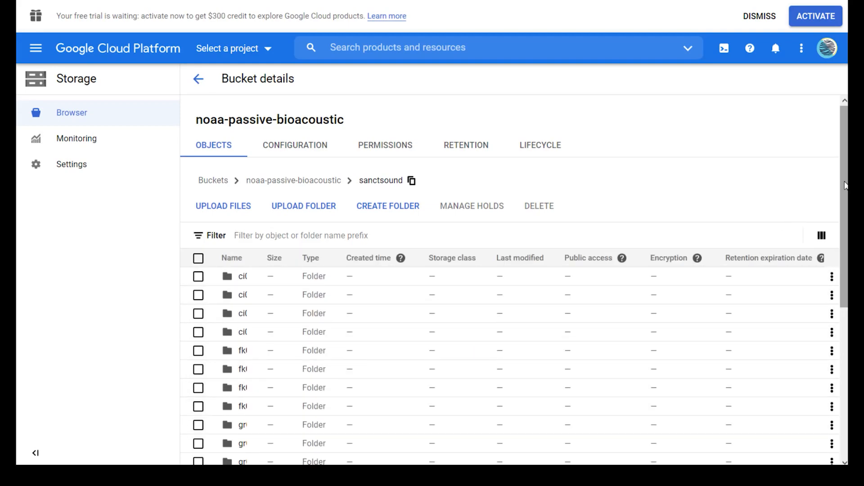
{"action": "left_click_drag", "start_coordinate": [845, 186], "coordinate": [845, 328]}
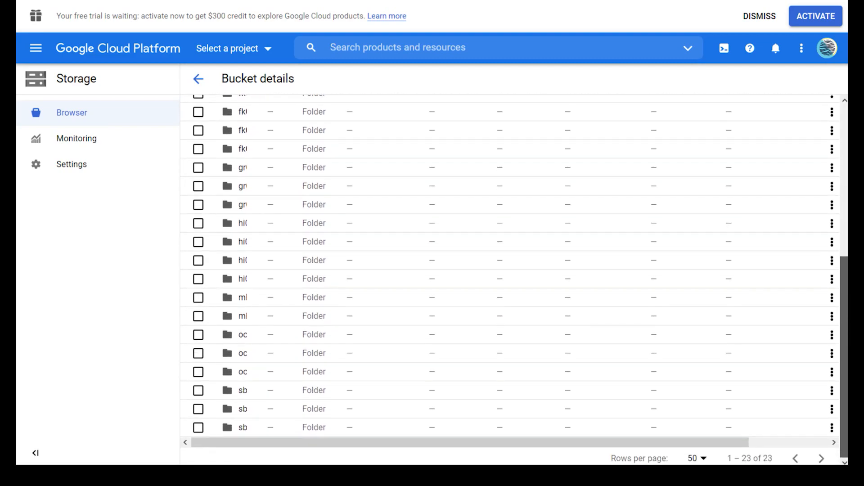
{"action": "scroll", "coordinate": [251, 162], "scroll_direction": "up", "scroll_amount": 5}
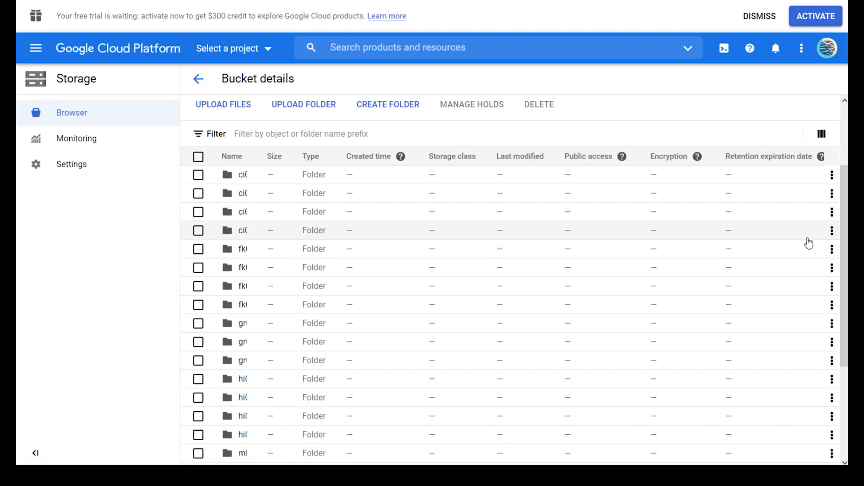
{"action": "left_click_drag", "start_coordinate": [846, 253], "coordinate": [847, 275]}
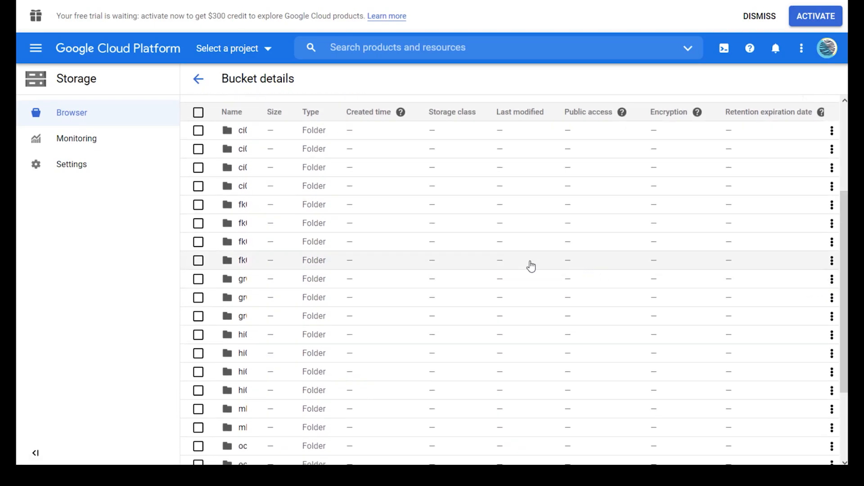
Navigate into sanctsound/gr01/01 and open its audio folder of wav recordings
{"action": "left_click", "coordinate": [243, 280]}
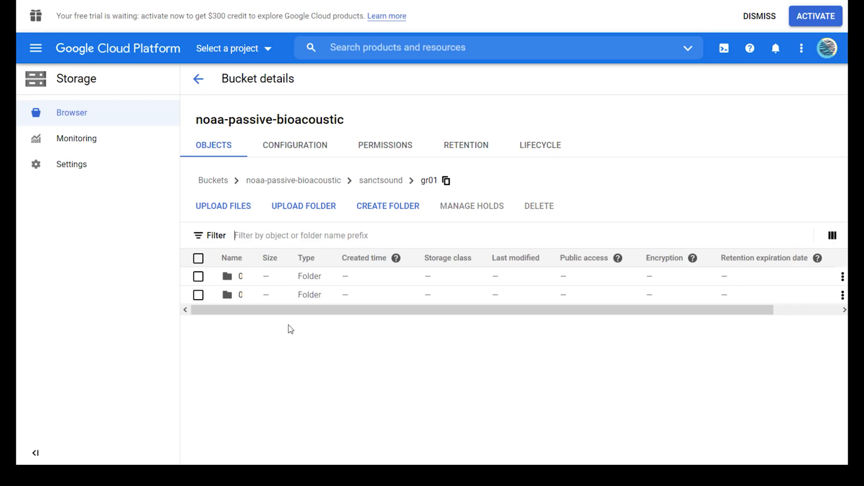
{"action": "left_click", "coordinate": [228, 279]}
{"action": "left_click", "coordinate": [242, 278]}
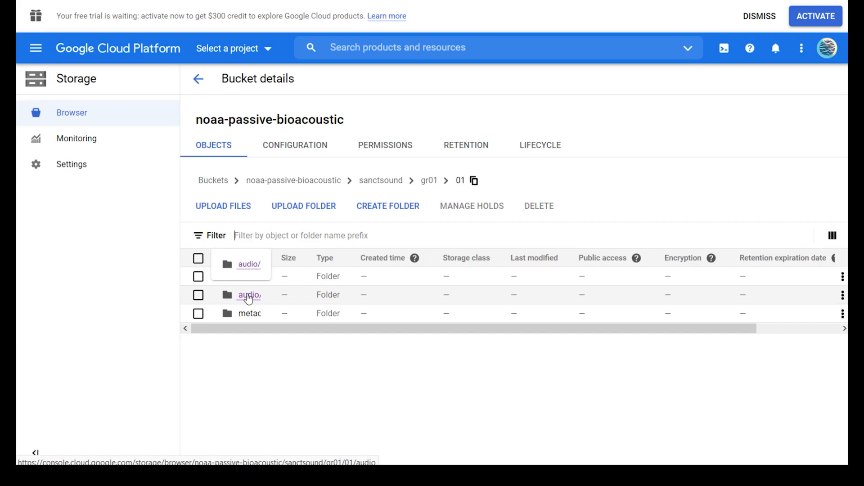
{"action": "left_click", "coordinate": [248, 295]}
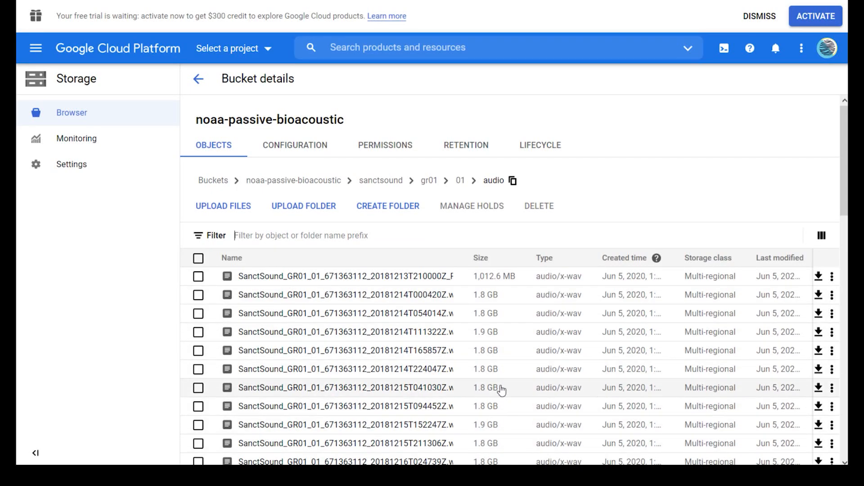
{"action": "left_click_drag", "start_coordinate": [845, 200], "coordinate": [846, 443]}
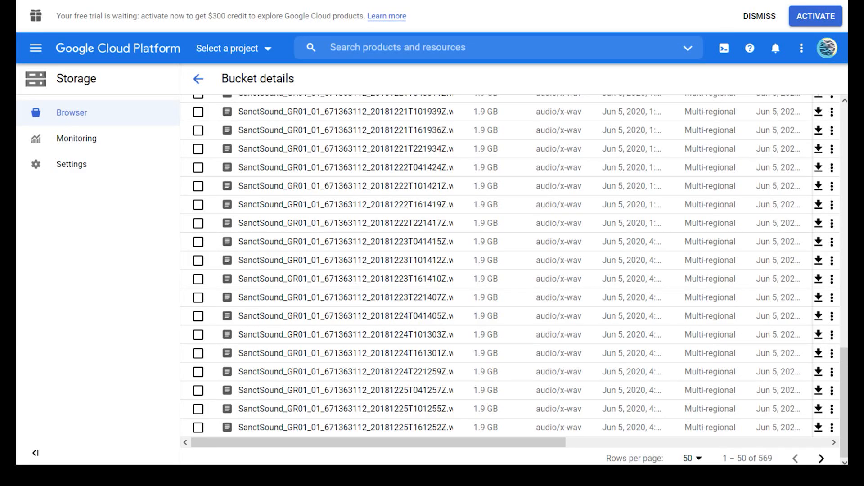
{"action": "scroll", "coordinate": [459, 390], "scroll_direction": "up", "scroll_amount": 15}
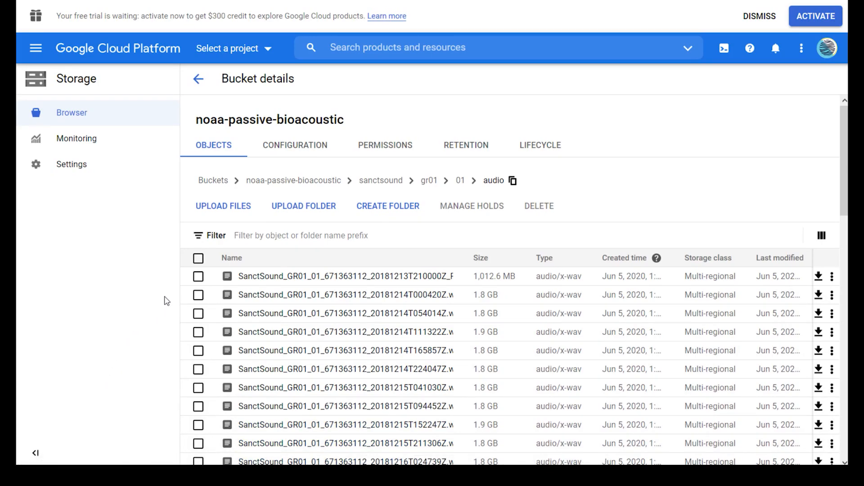
Open the 20181214T000420Z recording's details and play a few seconds of its audio preview
{"action": "left_click", "coordinate": [199, 296]}
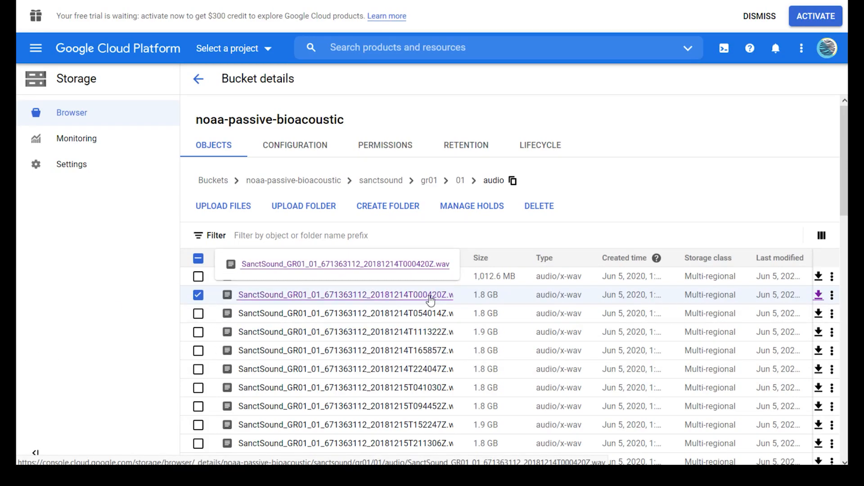
{"action": "left_click", "coordinate": [431, 296]}
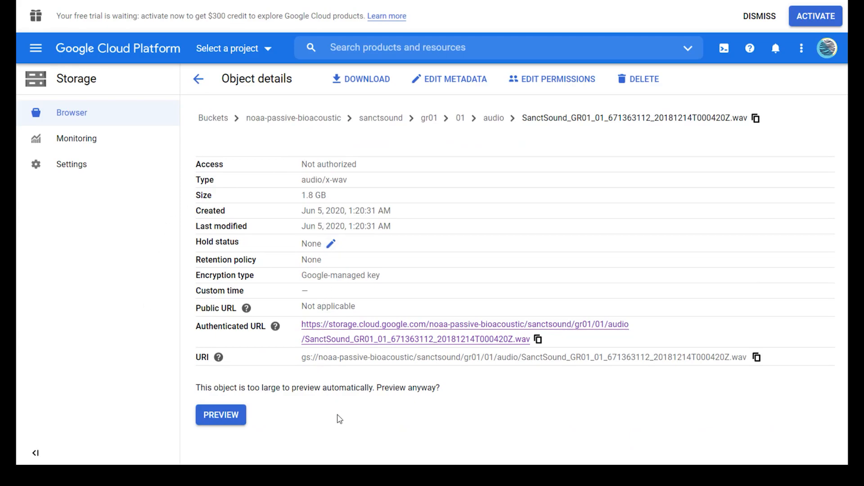
{"action": "left_click", "coordinate": [230, 418]}
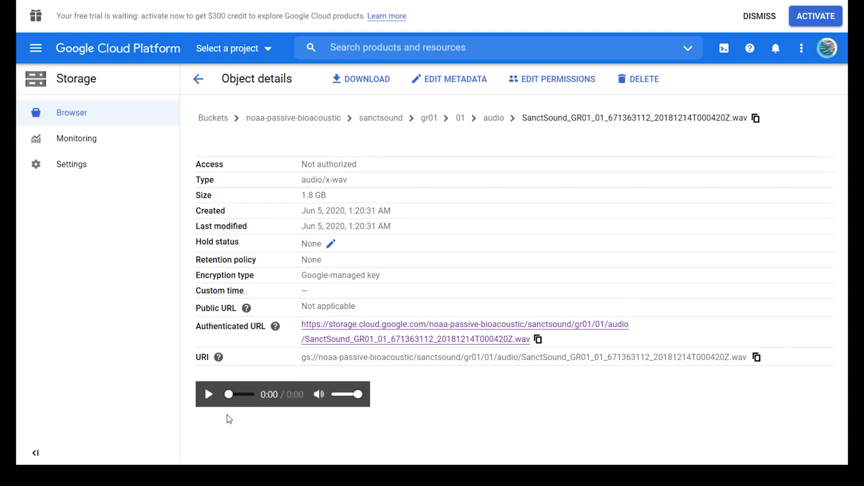
{"action": "left_click", "coordinate": [210, 395]}
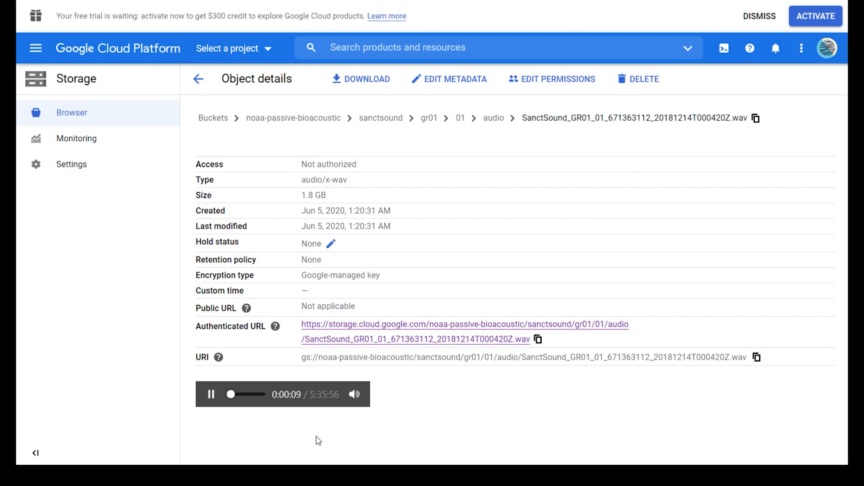
{"action": "left_click", "coordinate": [211, 396]}
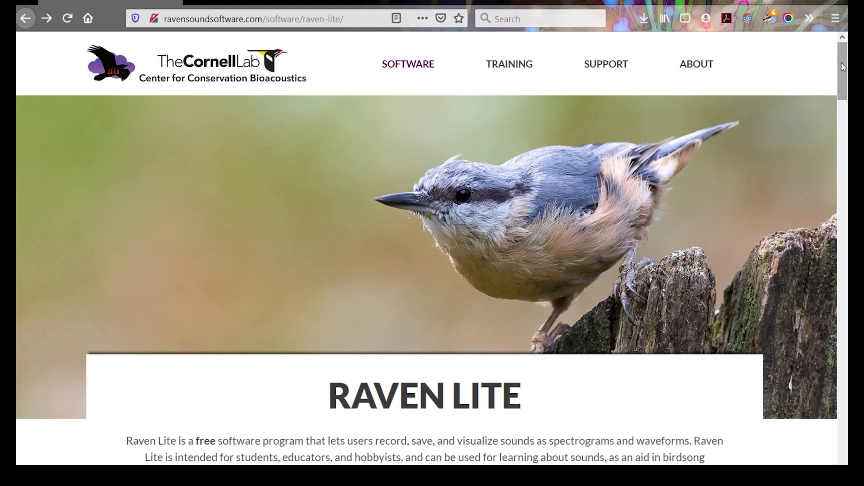
Scroll the Raven Lite page to the bottom to reveal the Download Raven Lite section
{"action": "left_click_drag", "start_coordinate": [842, 66], "coordinate": [841, 64]}
{"action": "left_click_drag", "start_coordinate": [843, 67], "coordinate": [844, 68]}
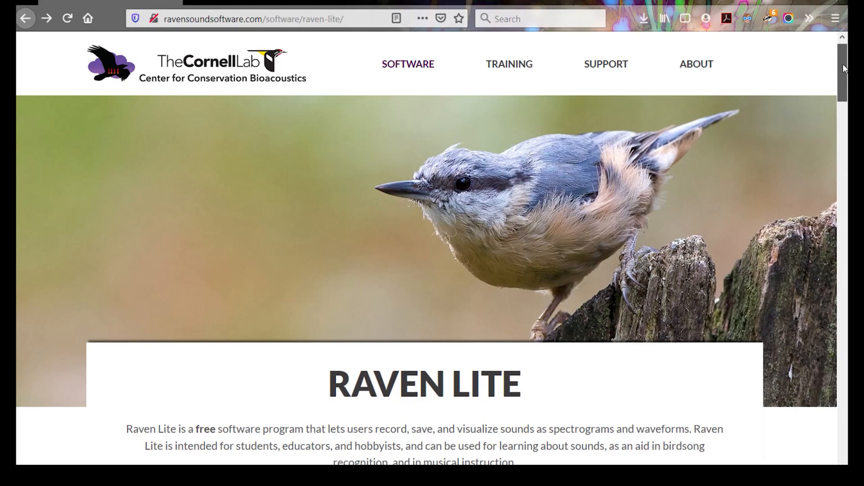
{"action": "left_click_drag", "start_coordinate": [843, 67], "coordinate": [843, 69]}
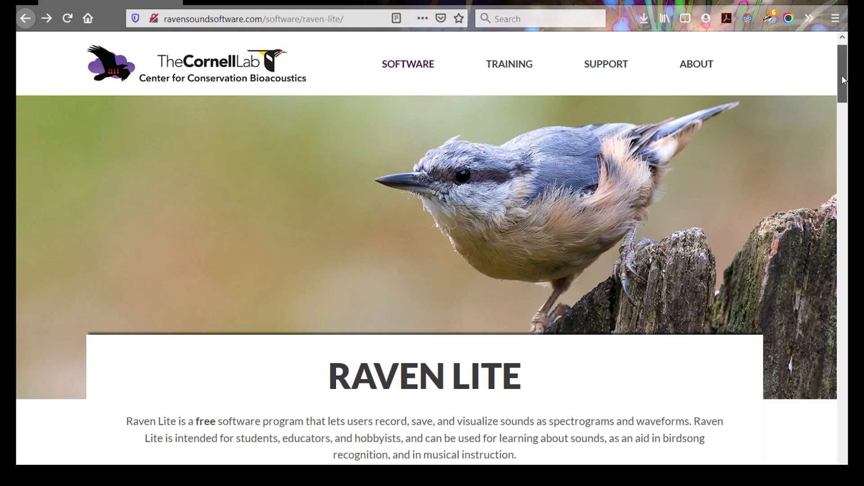
{"action": "left_click_drag", "start_coordinate": [843, 80], "coordinate": [840, 464]}
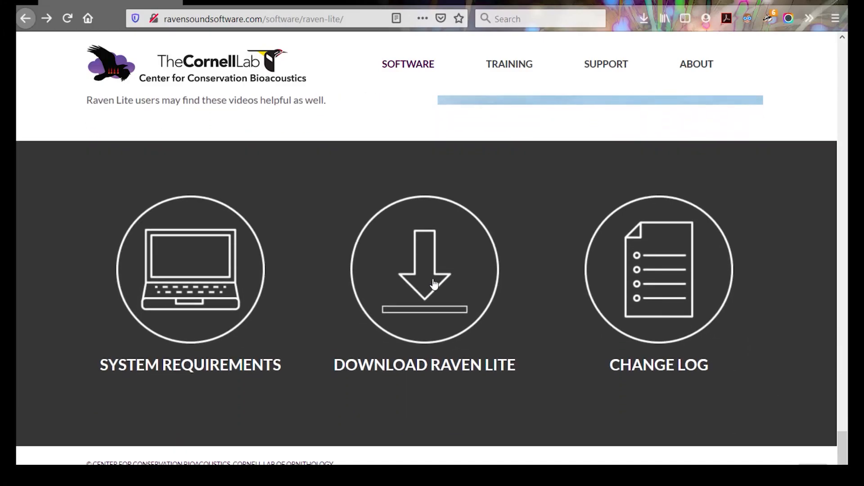
Go to the Raven licence page and scroll to the free Raven Lite 2.0 table
{"action": "left_click", "coordinate": [424, 294]}
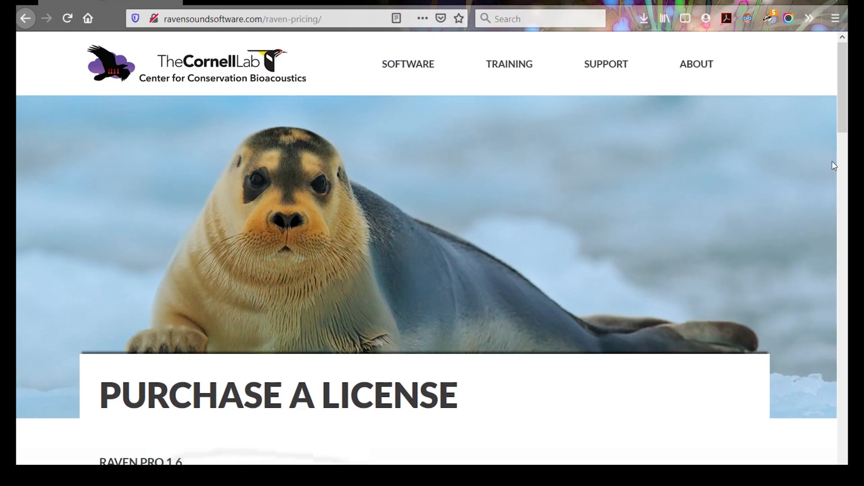
{"action": "left_click_drag", "start_coordinate": [844, 126], "coordinate": [836, 330]}
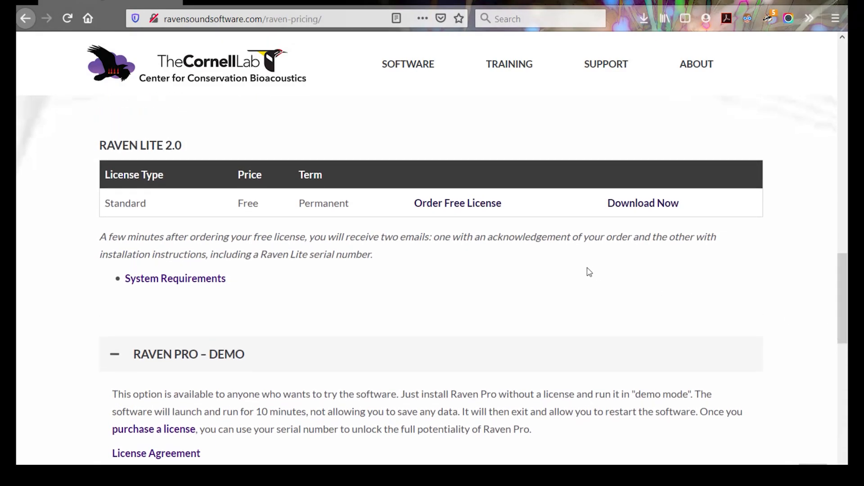
Download the Windows version (107.7M) of Raven Lite 2.0.1 from its downloads page
{"action": "left_click", "coordinate": [641, 205]}
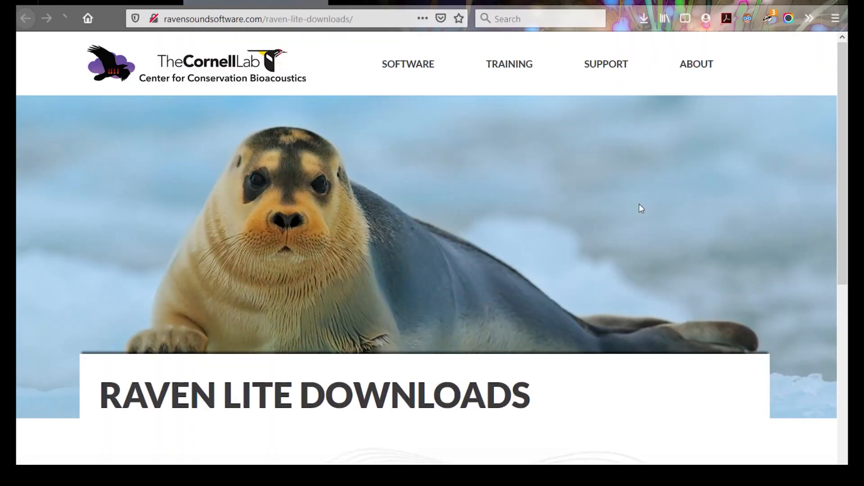
{"action": "scroll", "coordinate": [657, 287], "scroll_direction": "down", "scroll_amount": 5}
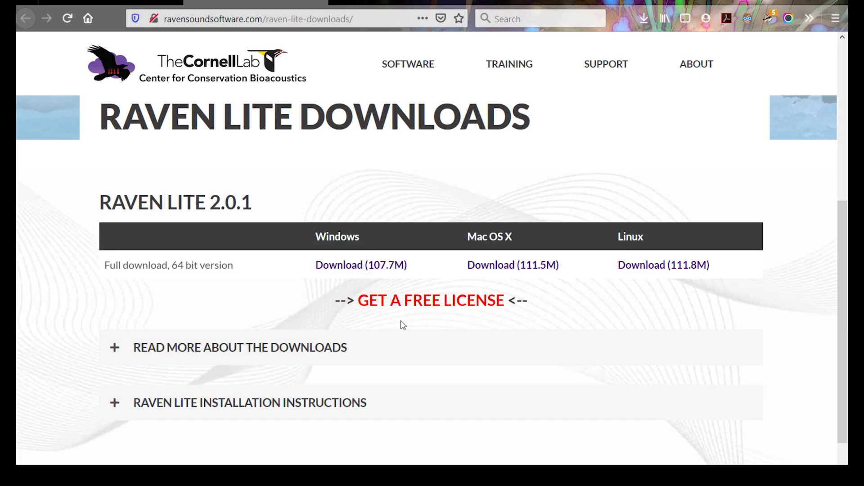
{"action": "left_click", "coordinate": [376, 268]}
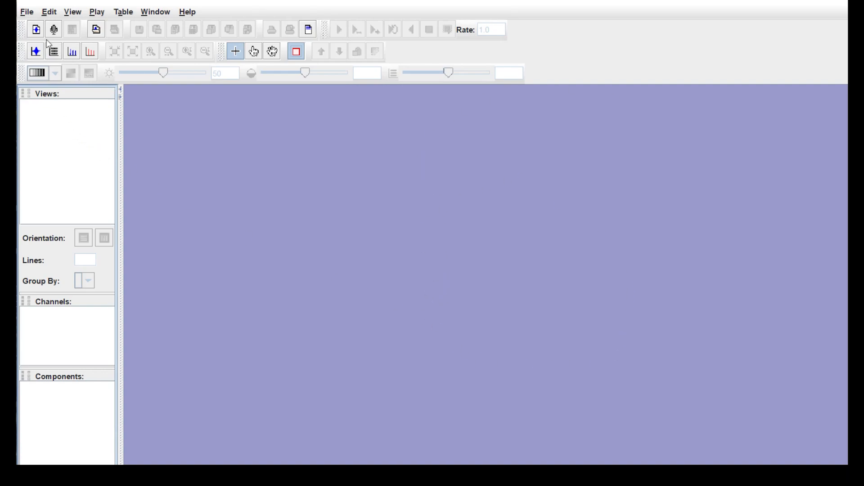
Show the File menu commands in the empty Raven Lite window
{"action": "left_click", "coordinate": [28, 12]}
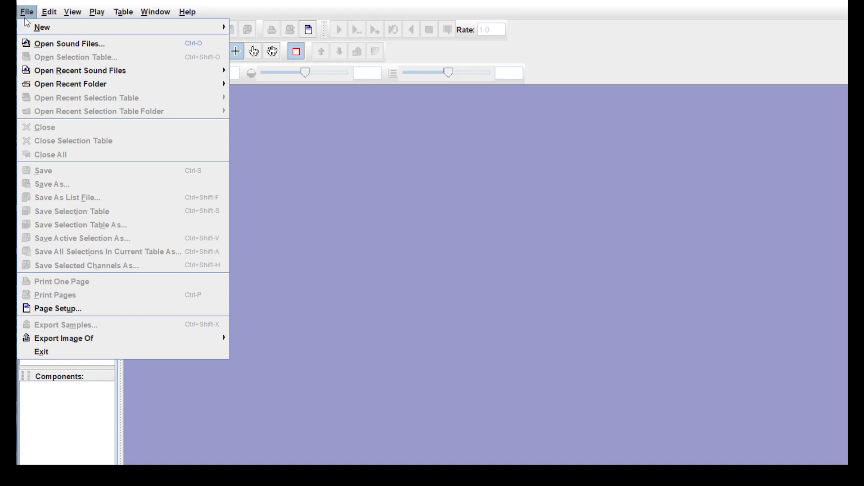
Open the SanctSound GR01_01 WAV recording from the Volunteer Training folder
{"action": "left_click", "coordinate": [45, 45]}
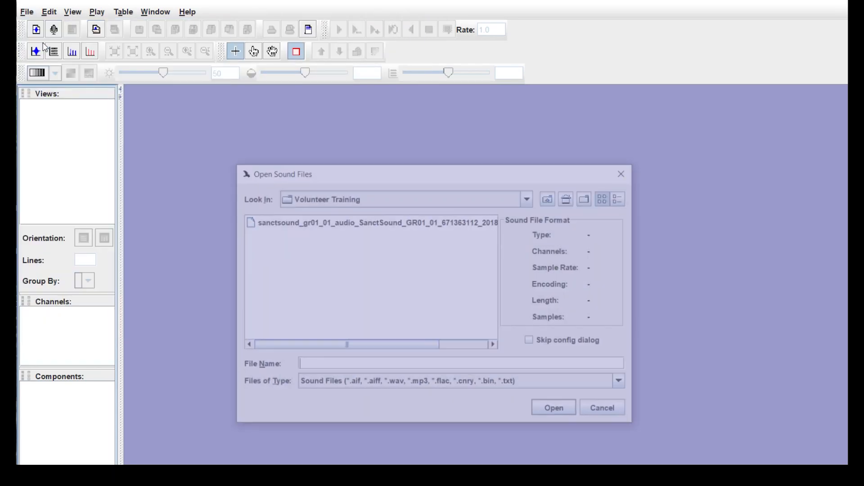
{"action": "left_click", "coordinate": [335, 225]}
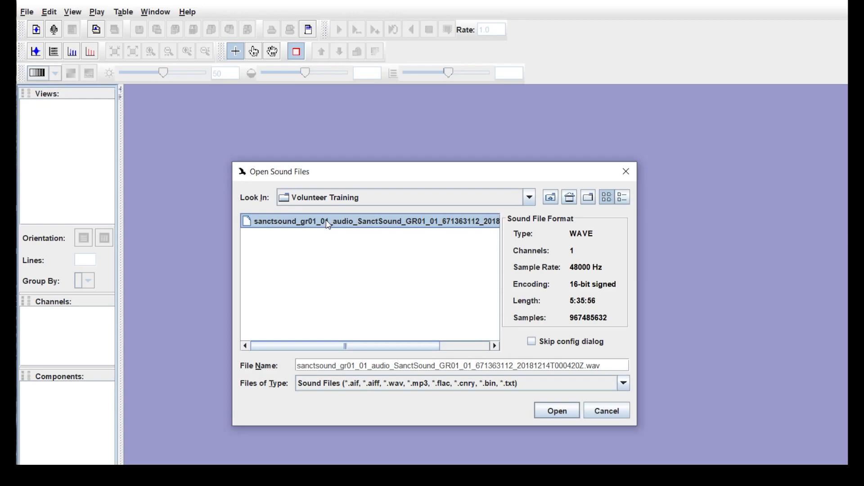
{"action": "left_click", "coordinate": [554, 415]}
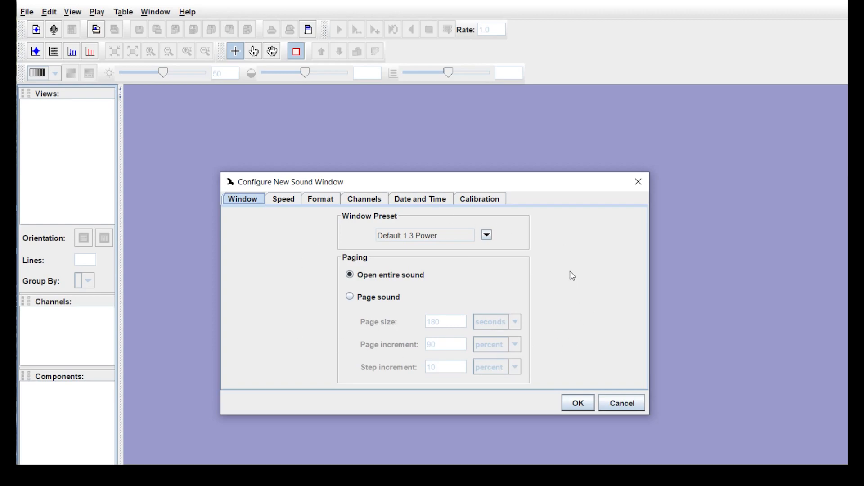
{"action": "left_click", "coordinate": [287, 202]}
{"action": "left_click", "coordinate": [312, 205]}
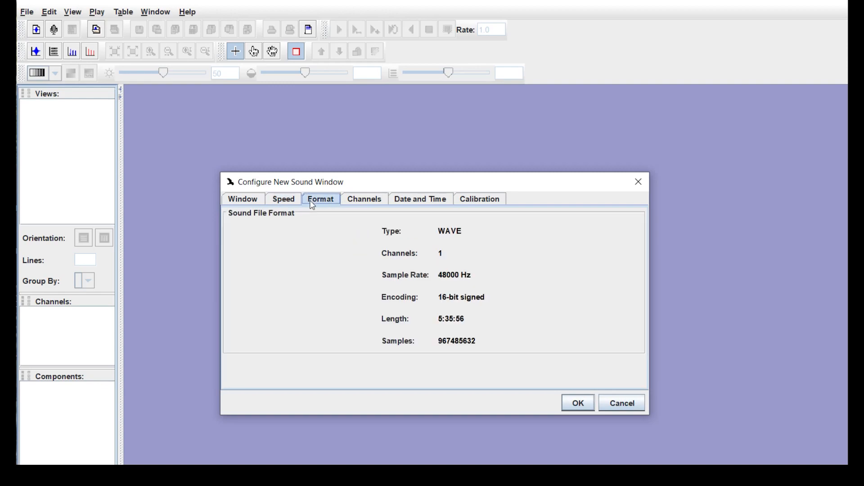
{"action": "left_click", "coordinate": [371, 203]}
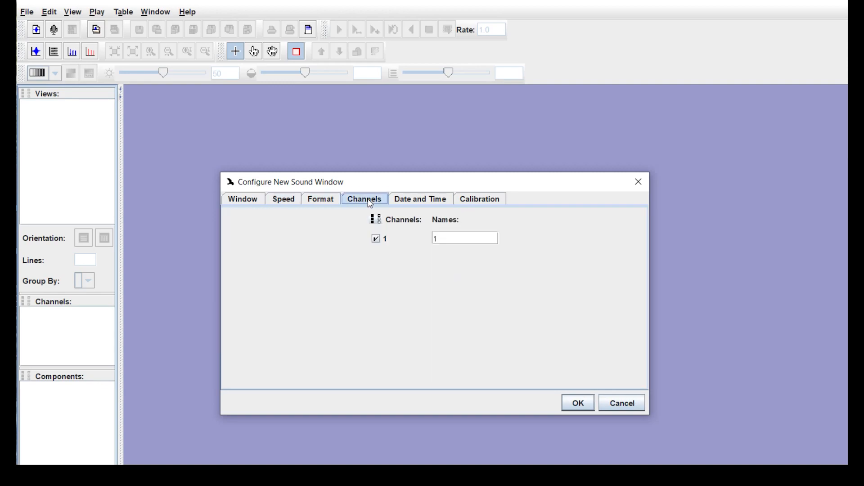
{"action": "left_click", "coordinate": [418, 204]}
{"action": "left_click", "coordinate": [468, 203]}
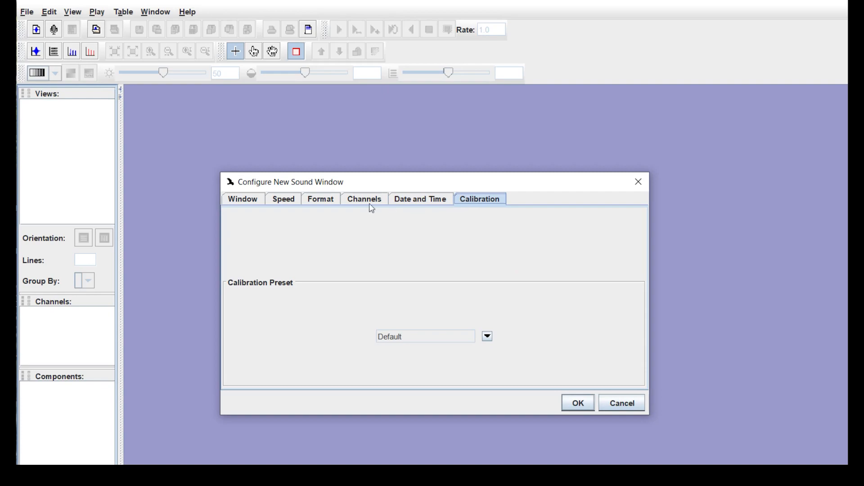
{"action": "left_click", "coordinate": [253, 204]}
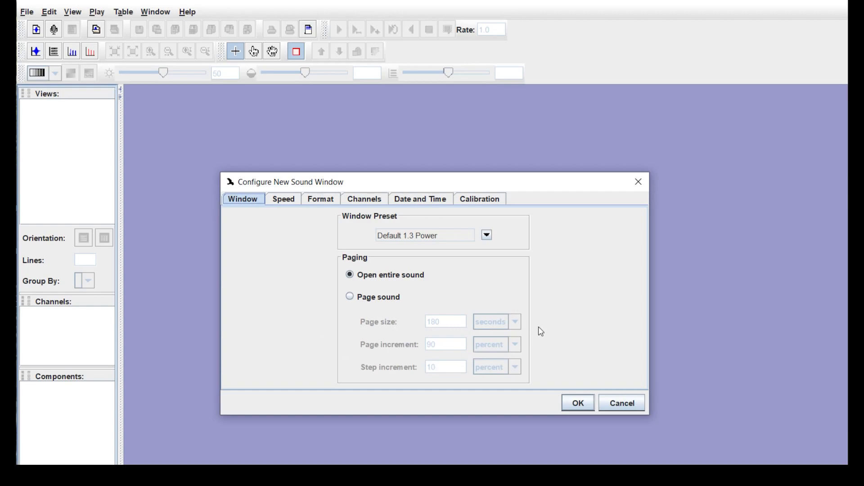
Accept the Configure New Sound Window settings to load the entire GR01_01 sound
{"action": "left_click", "coordinate": [578, 403]}
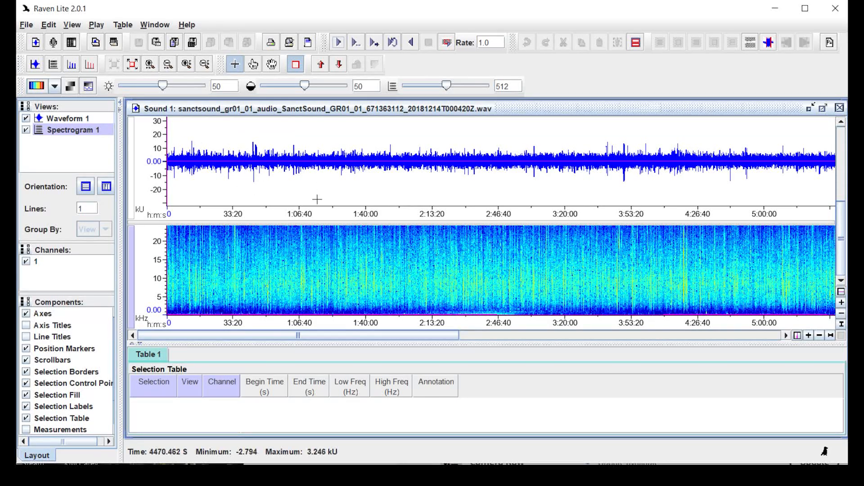
Hide Waveform 1, then compare several colour maps and apply the bright rainbow one
{"action": "left_click", "coordinate": [26, 119]}
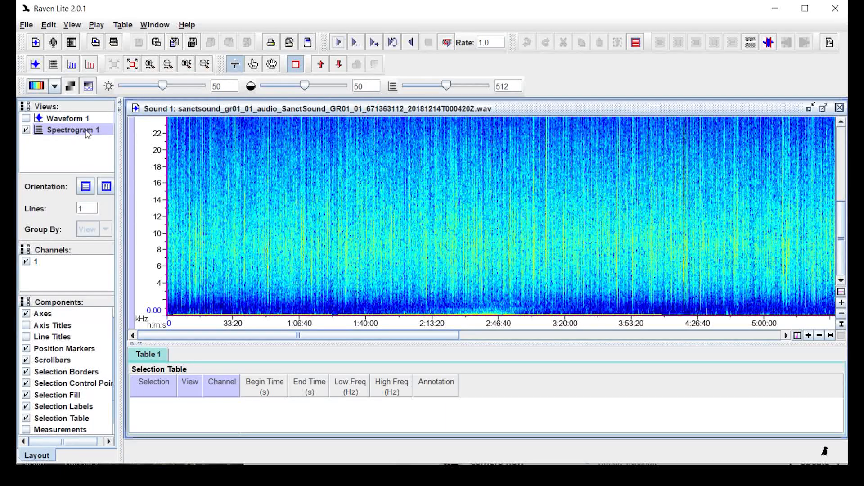
{"action": "left_click", "coordinate": [55, 88]}
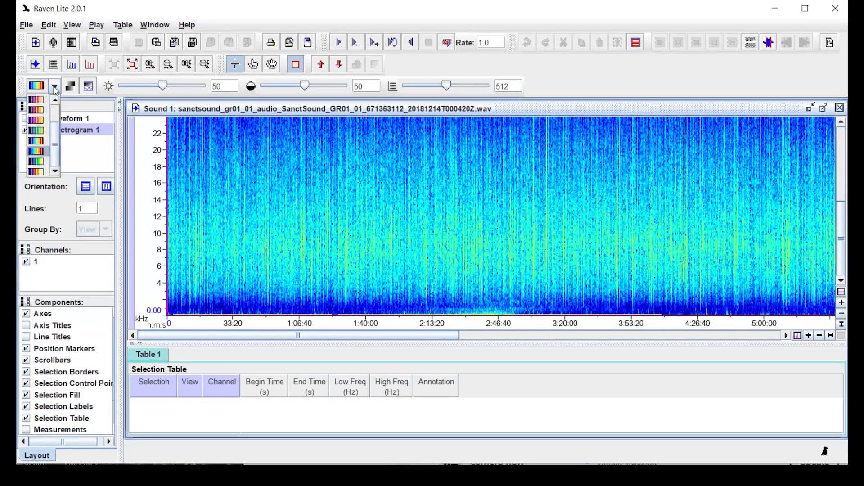
{"action": "left_click", "coordinate": [39, 161]}
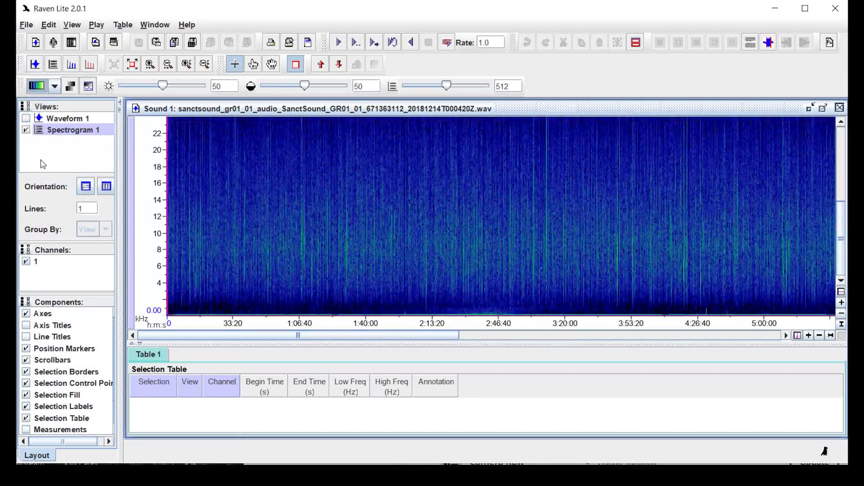
{"action": "left_click", "coordinate": [55, 88]}
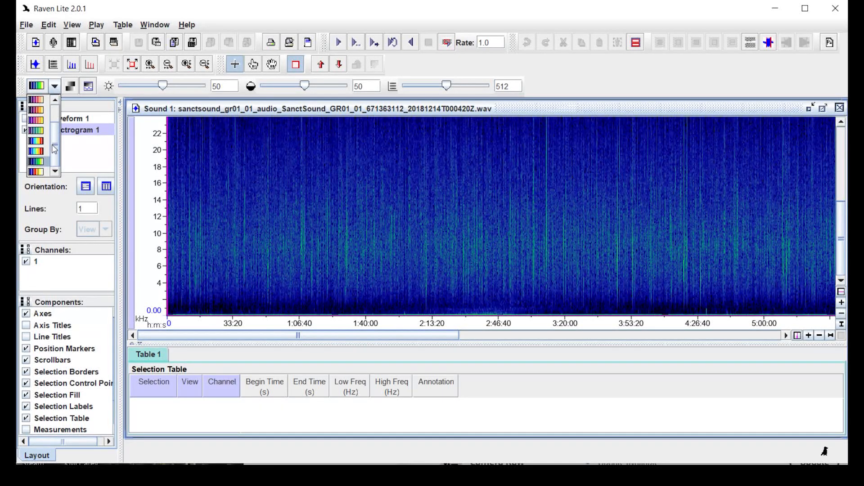
{"action": "left_click_drag", "start_coordinate": [54, 120], "coordinate": [58, 148]}
{"action": "left_click", "coordinate": [42, 130]}
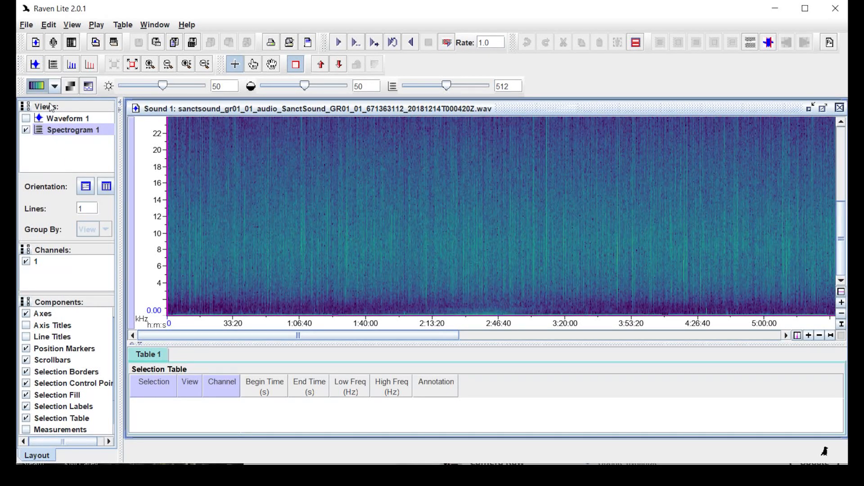
{"action": "left_click", "coordinate": [55, 87]}
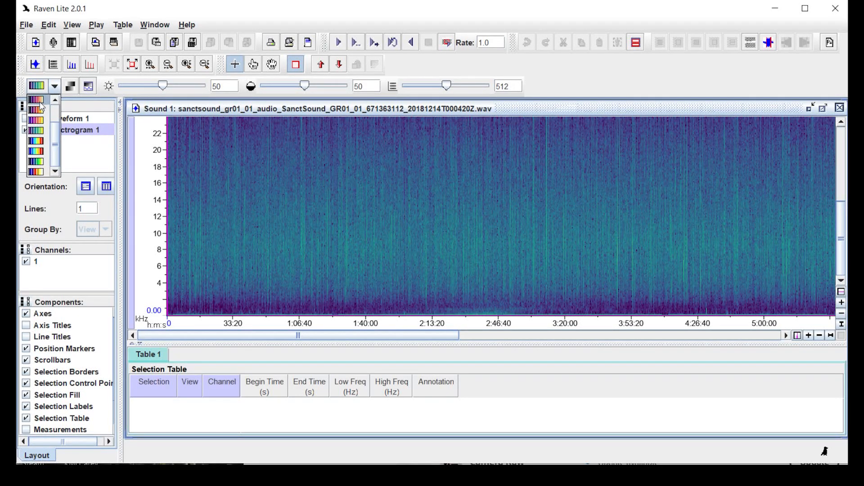
{"action": "left_click", "coordinate": [41, 106]}
{"action": "left_click", "coordinate": [54, 87]}
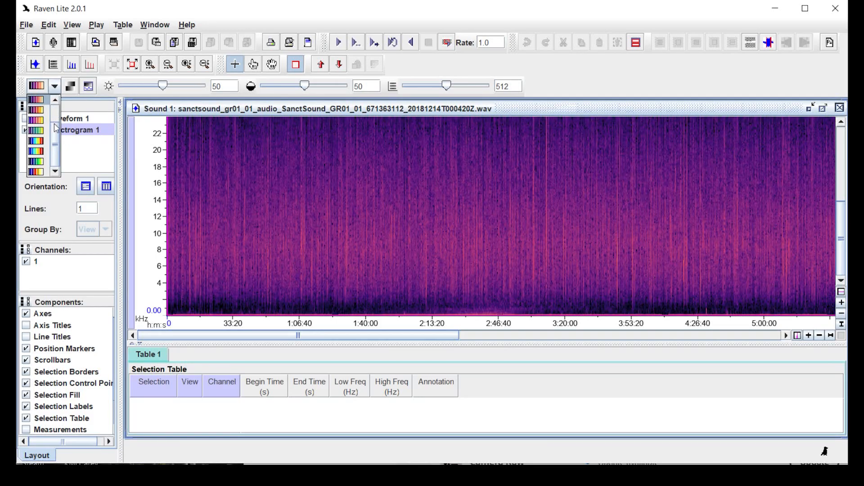
{"action": "left_click", "coordinate": [42, 162]}
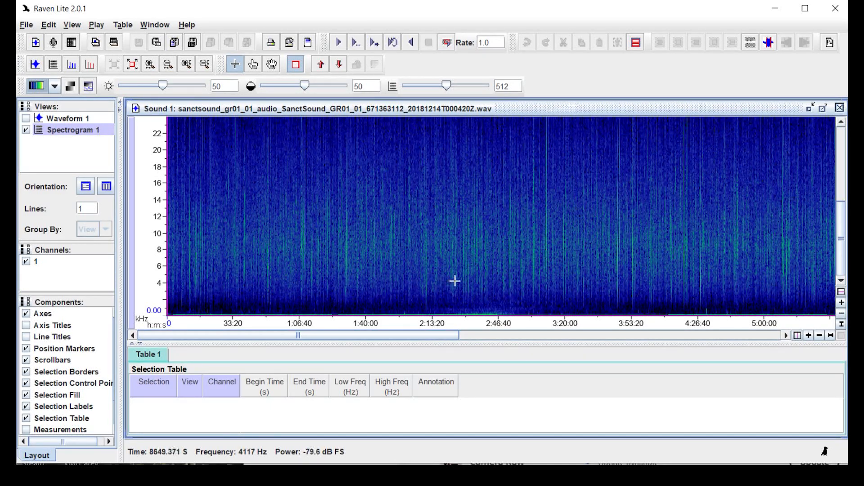
{"action": "left_click", "coordinate": [53, 87]}
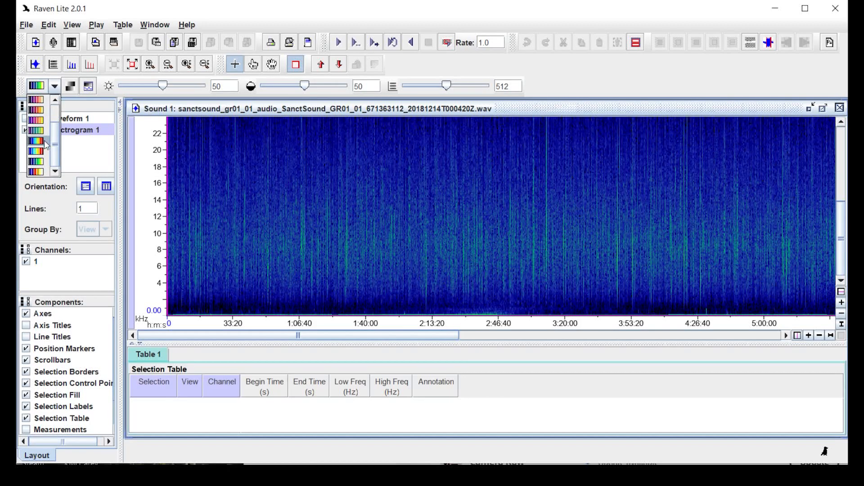
{"action": "left_click", "coordinate": [45, 162]}
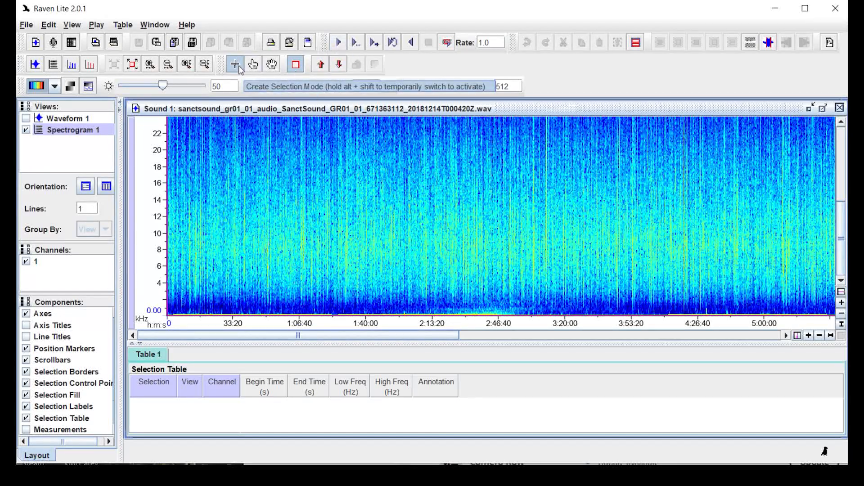
{"action": "left_click", "coordinate": [296, 64]}
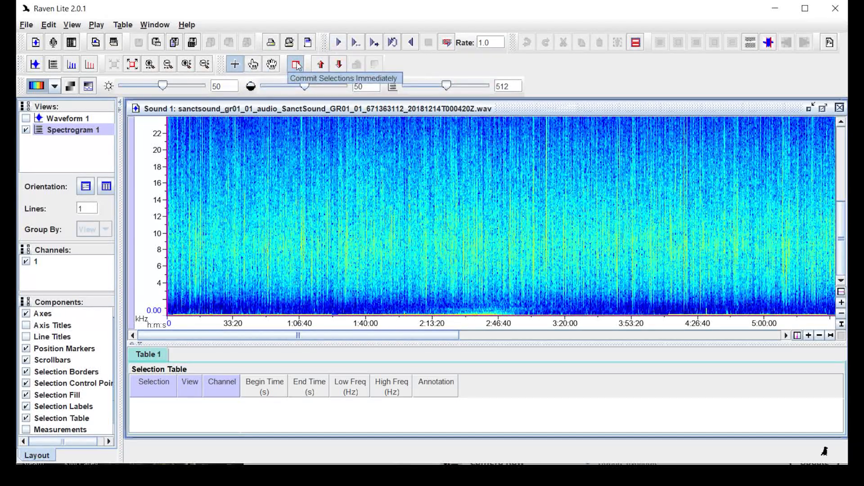
Start playing the GR01_01 recording aloud from its beginning
{"action": "left_click", "coordinate": [339, 44]}
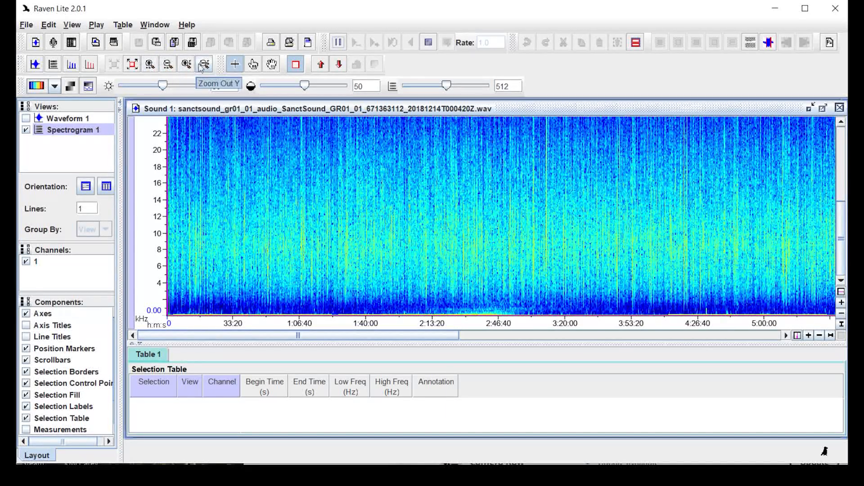
Zoom the time axis in from the full five hours to a 20-minute span
{"action": "left_click", "coordinate": [151, 64]}
{"action": "left_click", "coordinate": [150, 64]}
{"action": "left_click", "coordinate": [150, 65]}
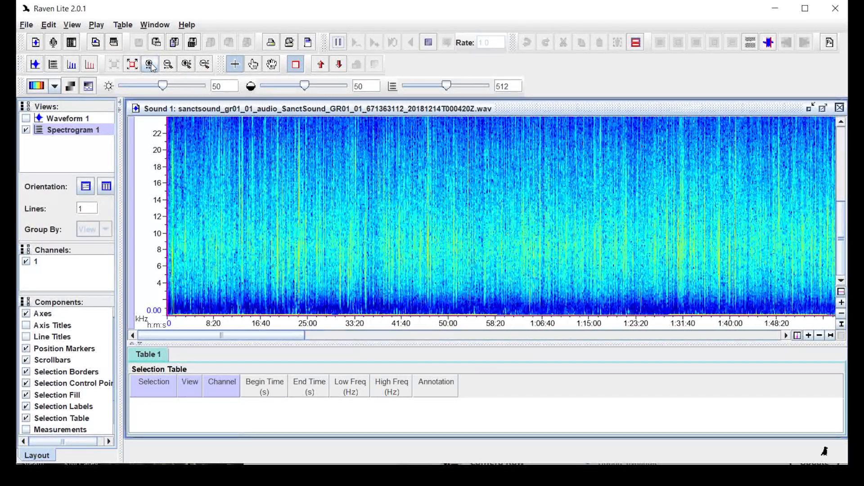
{"action": "left_click", "coordinate": [151, 65]}
{"action": "left_click", "coordinate": [150, 64]}
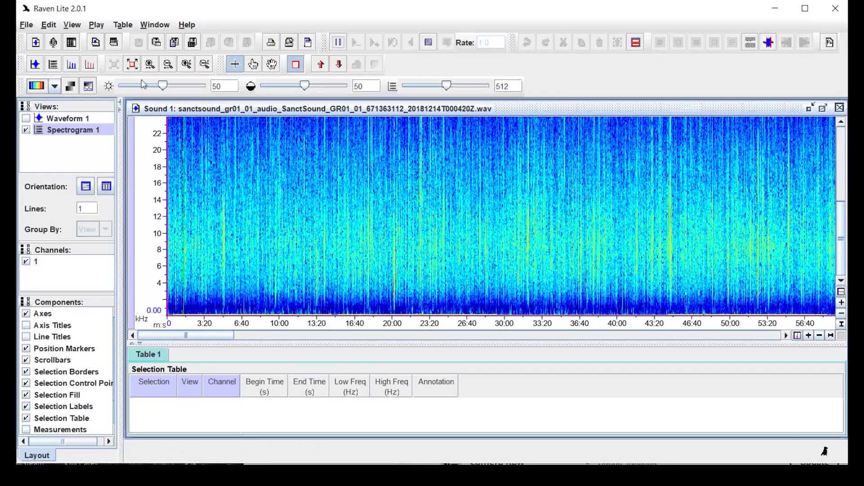
{"action": "left_click", "coordinate": [150, 64]}
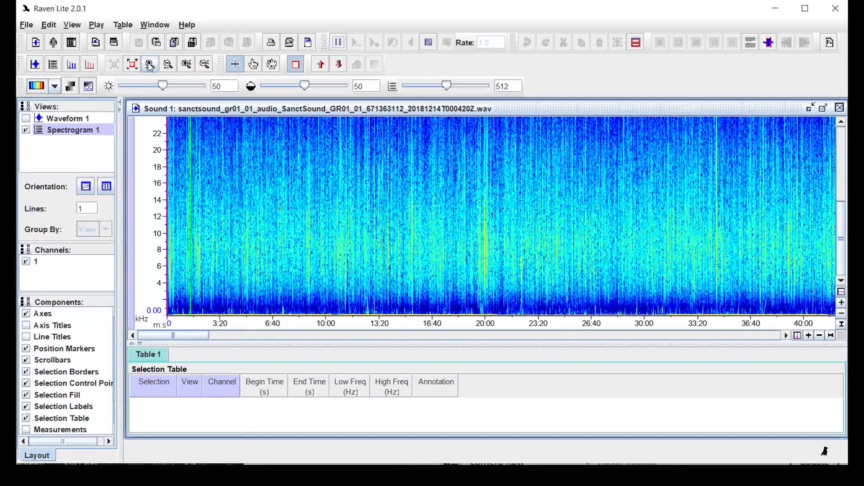
{"action": "left_click", "coordinate": [150, 64]}
{"action": "left_click", "coordinate": [150, 65]}
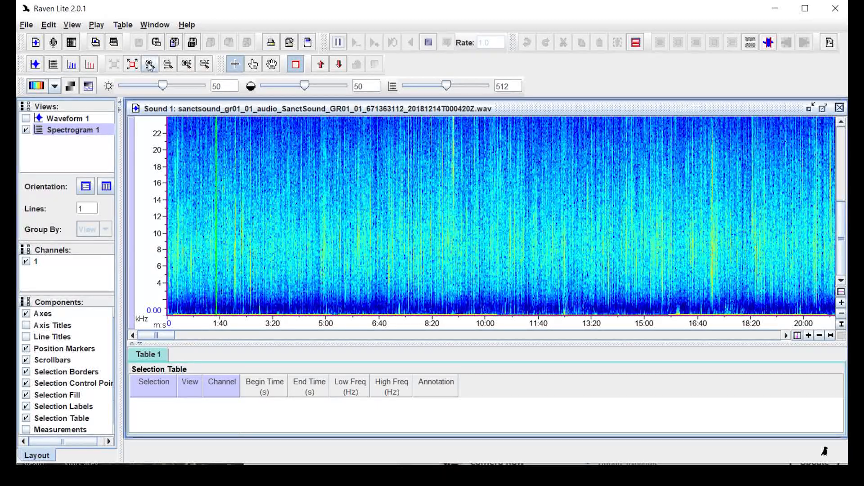
Narrow the time span to about 1:50, then widen it back to 0–3:40
{"action": "left_click", "coordinate": [150, 64]}
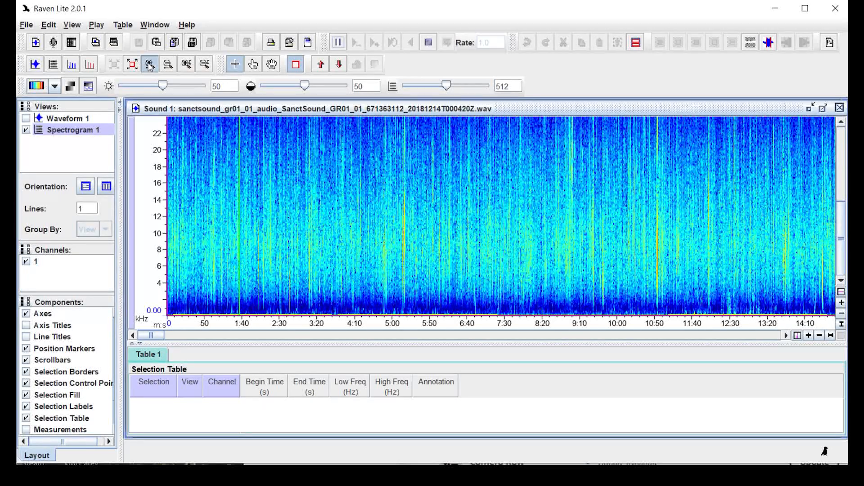
{"action": "left_click", "coordinate": [150, 65]}
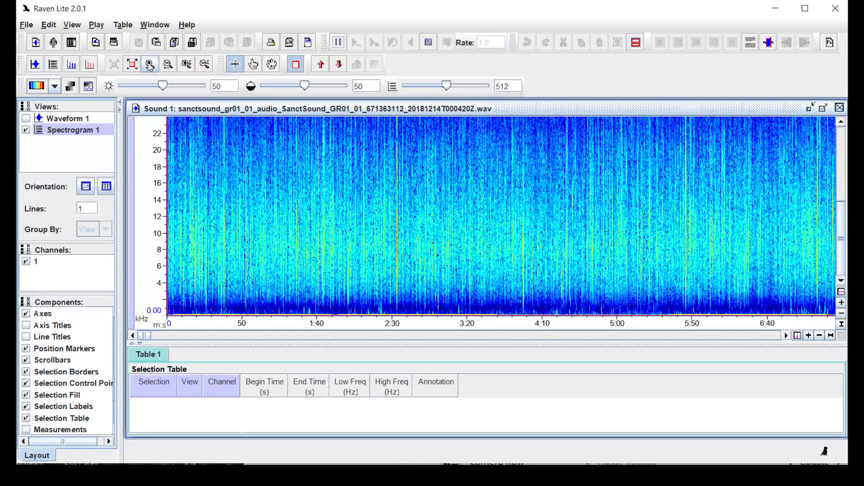
{"action": "left_click", "coordinate": [150, 64]}
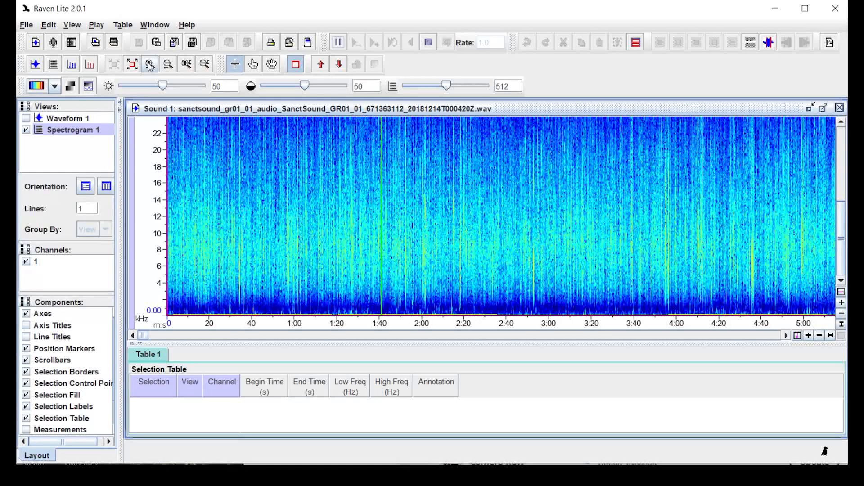
{"action": "left_click", "coordinate": [150, 64]}
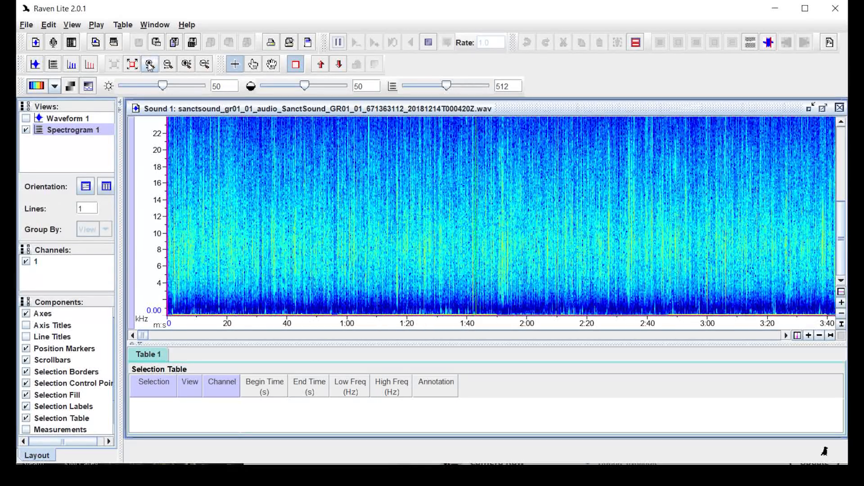
{"action": "left_click", "coordinate": [150, 64]}
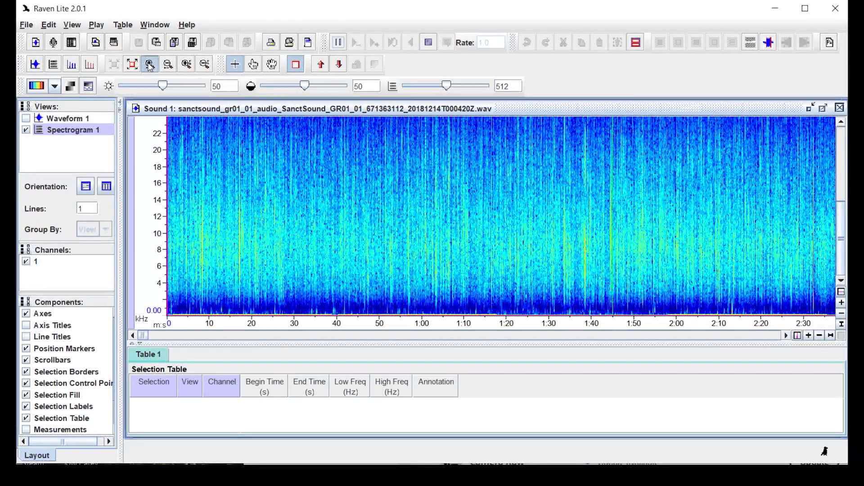
{"action": "left_click", "coordinate": [150, 65]}
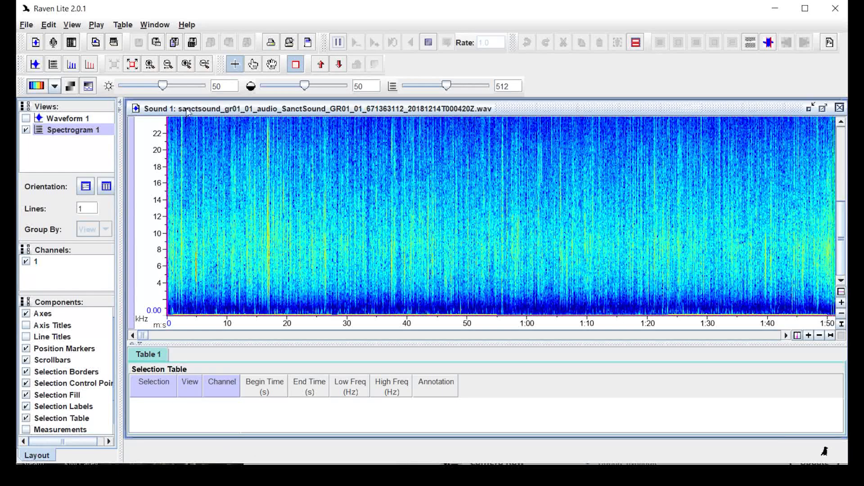
{"action": "left_click", "coordinate": [168, 66]}
{"action": "left_click", "coordinate": [168, 66]}
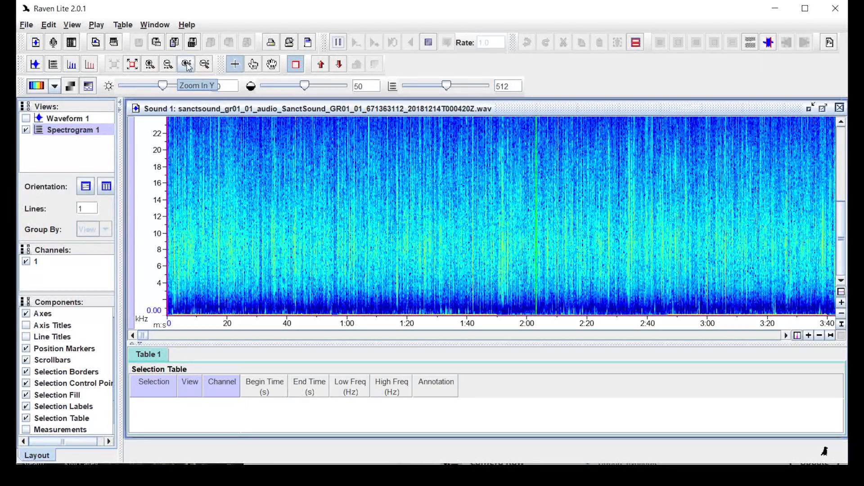
Zoom the frequency axis in four times to about 0–5.8 kHz and check the upper range
{"action": "left_click", "coordinate": [188, 65]}
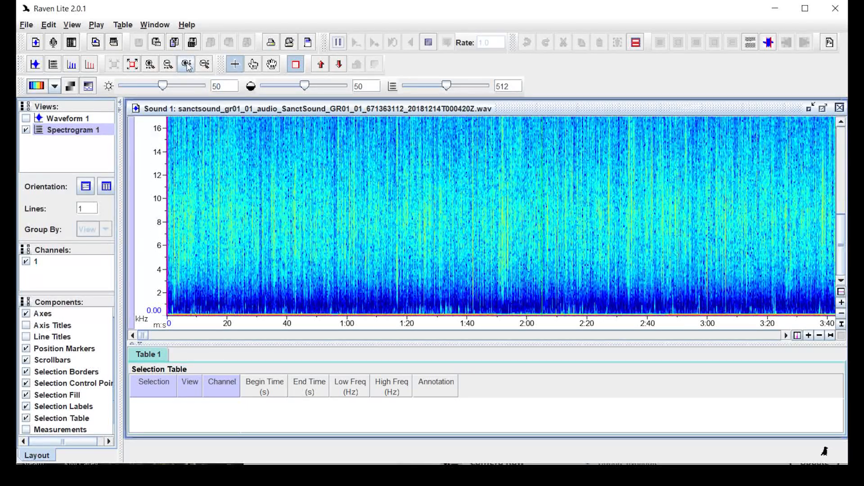
{"action": "left_click", "coordinate": [188, 66]}
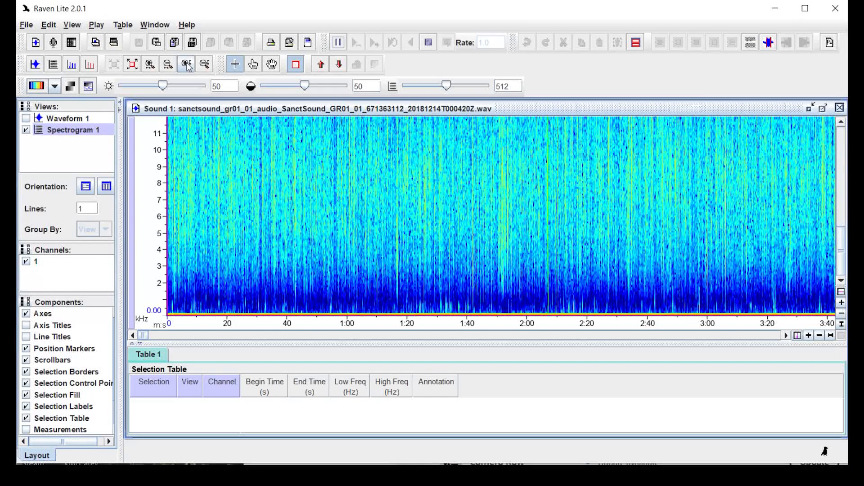
{"action": "left_click", "coordinate": [188, 65]}
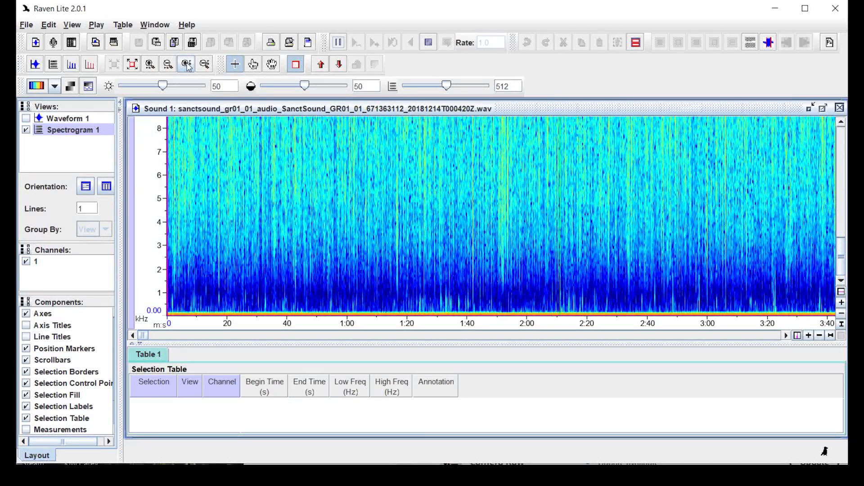
{"action": "left_click", "coordinate": [189, 65]}
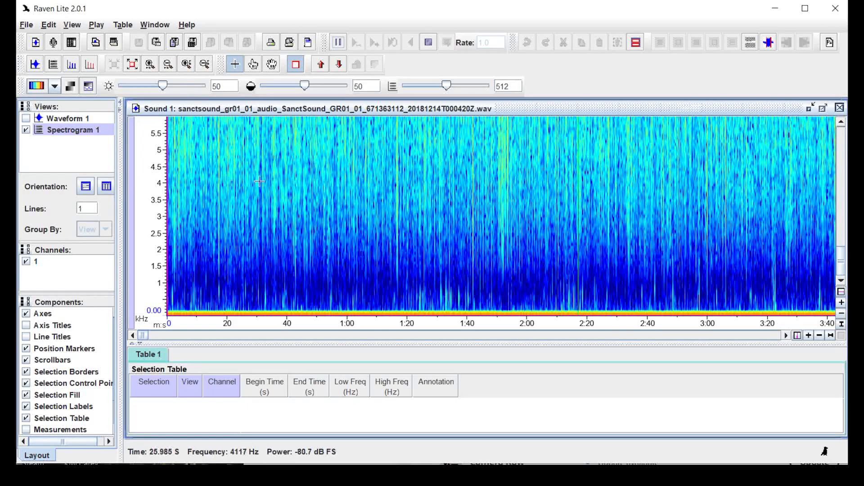
{"action": "mouse_move", "coordinate": [844, 271]}
{"action": "left_mouse_down"}
{"action": "mouse_move", "coordinate": [841, 164]}
{"action": "mouse_move", "coordinate": [843, 273]}
{"action": "left_mouse_up"}
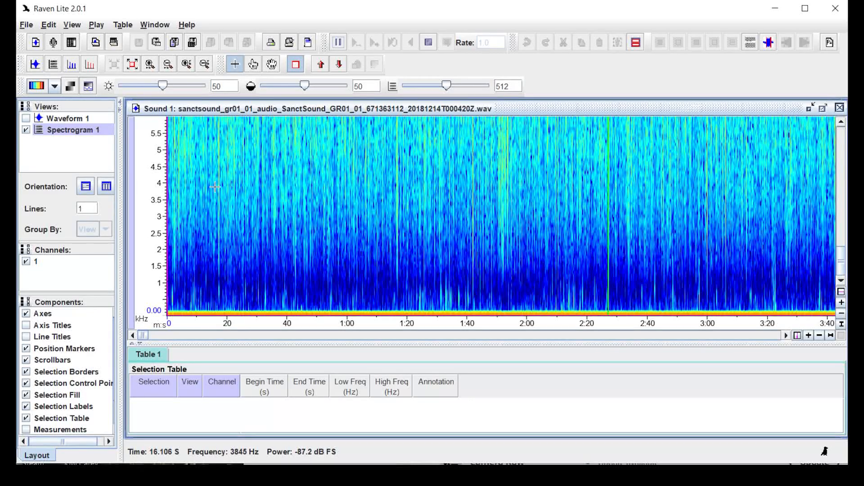
Widen frequencies back to 0–8 kHz, set a five-minute time span, and pause playback
{"action": "left_click", "coordinate": [205, 66]}
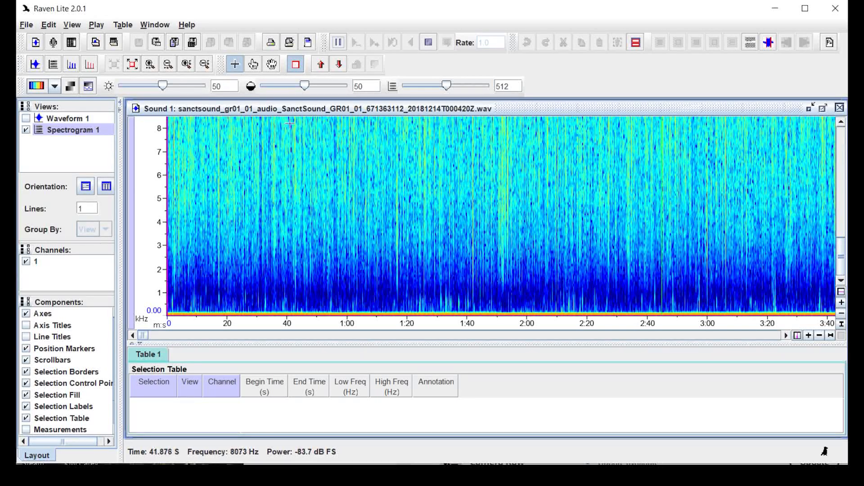
{"action": "left_click", "coordinate": [168, 65]}
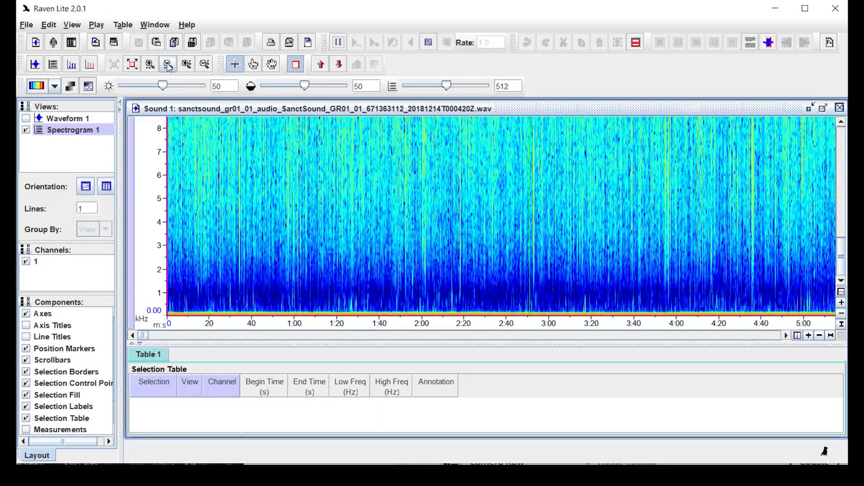
{"action": "left_click", "coordinate": [168, 65]}
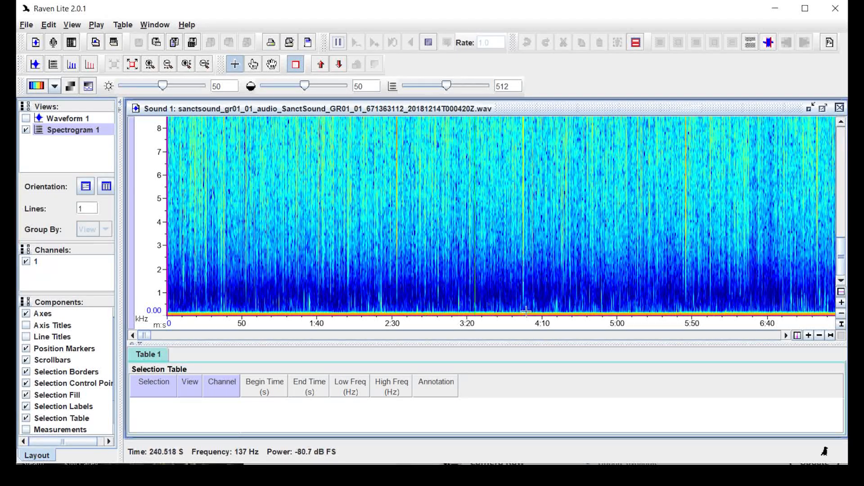
{"action": "left_click", "coordinate": [151, 64]}
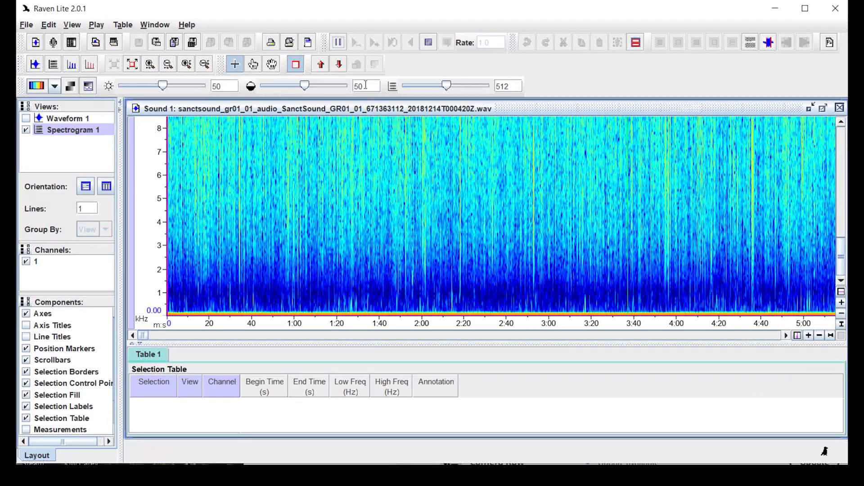
{"action": "left_click", "coordinate": [339, 45]}
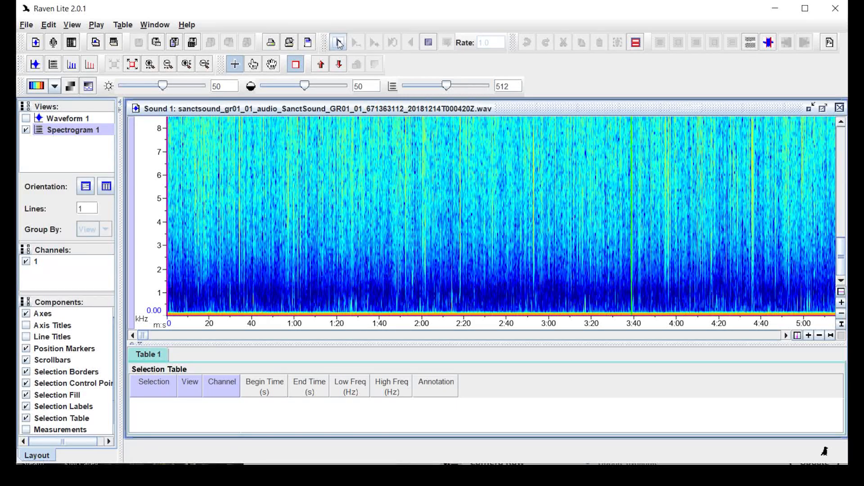
Restart as scrolling playback and zoom the frequency axis to below about 2.9 kHz
{"action": "left_click", "coordinate": [429, 43]}
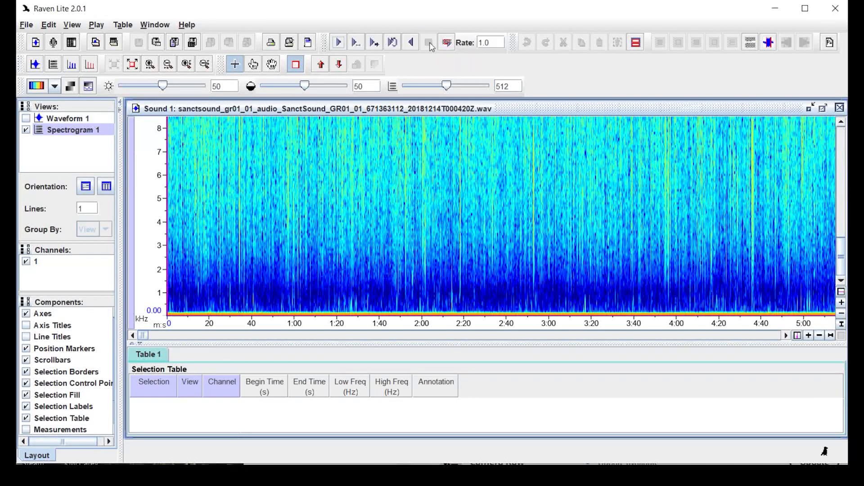
{"action": "left_click", "coordinate": [376, 45]}
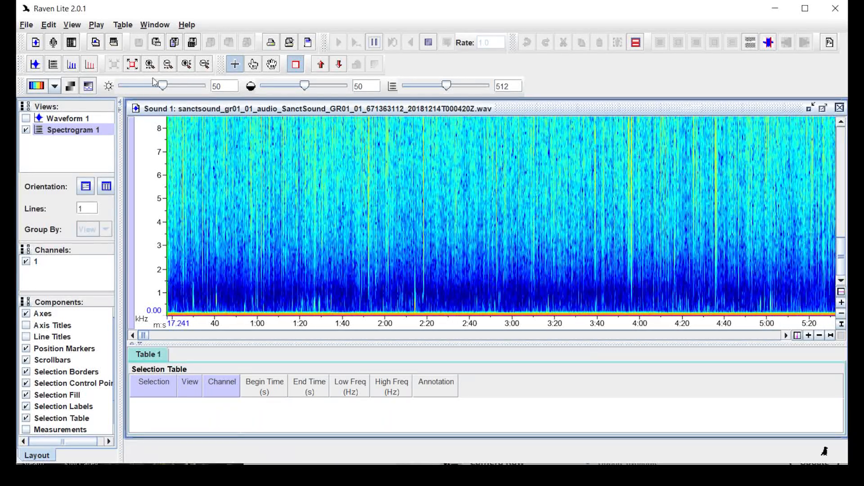
{"action": "left_click", "coordinate": [188, 65]}
{"action": "left_click", "coordinate": [188, 65]}
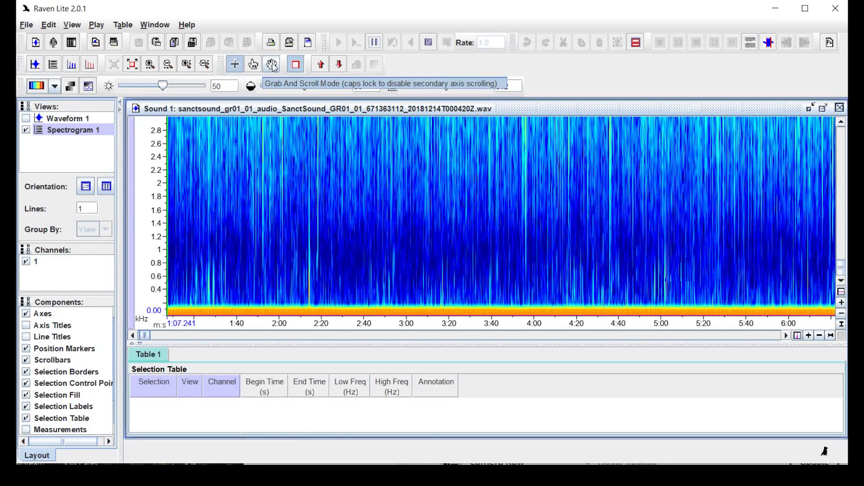
Hand-pan the spectrogram to start near 1:07, stop playback, and choose the Selection tool
{"action": "left_click", "coordinate": [272, 65]}
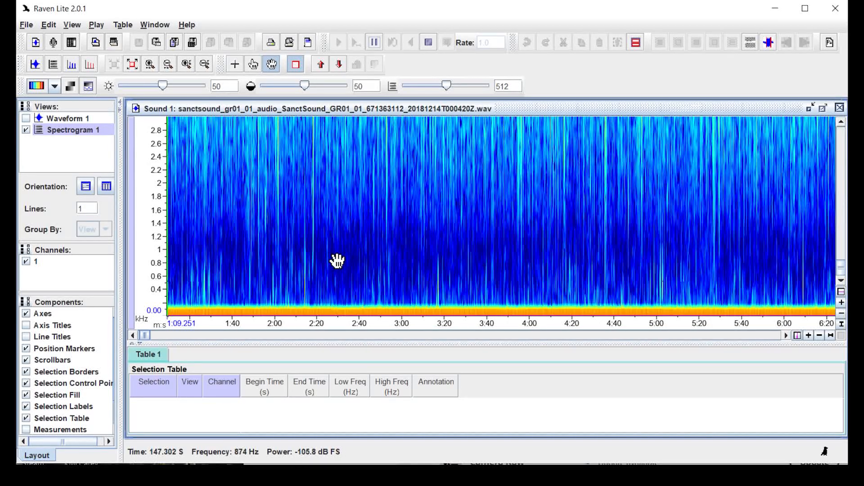
{"action": "left_click_drag", "start_coordinate": [347, 258], "coordinate": [329, 255]}
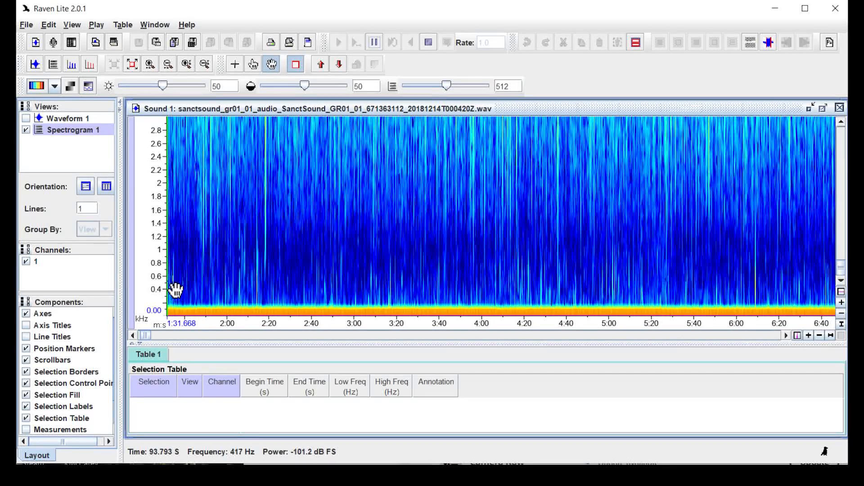
{"action": "left_click_drag", "start_coordinate": [170, 282], "coordinate": [280, 277]}
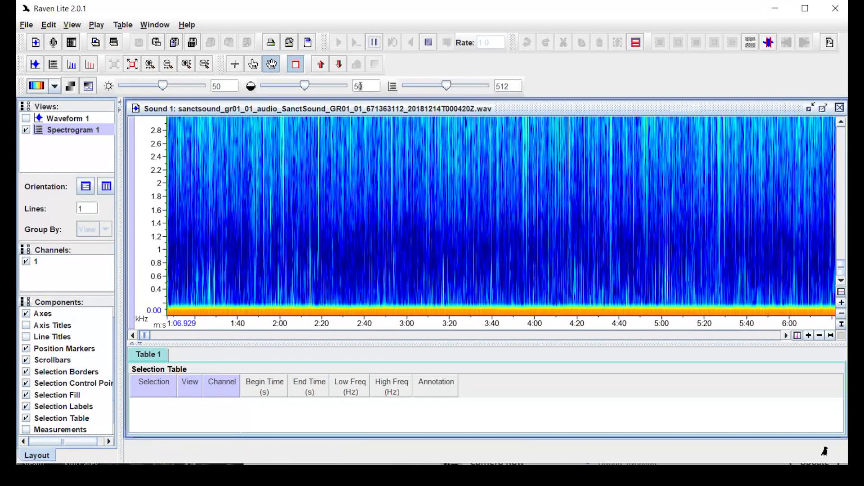
{"action": "left_click", "coordinate": [375, 42]}
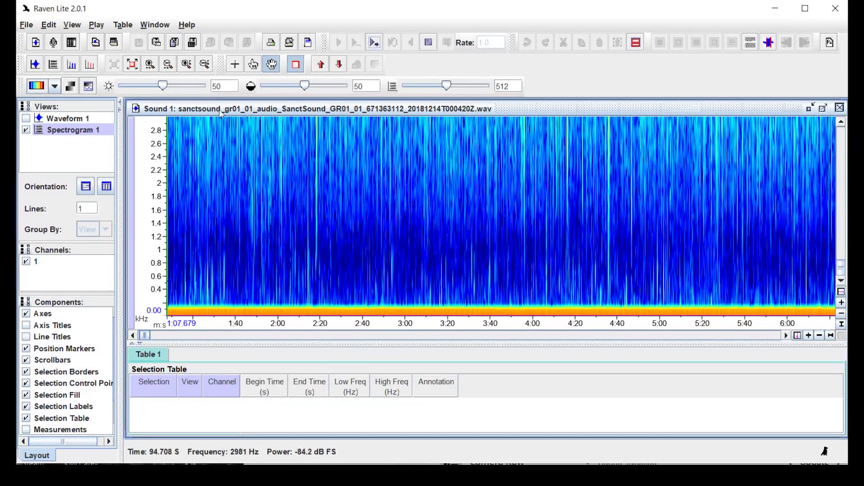
{"action": "left_click", "coordinate": [234, 65]}
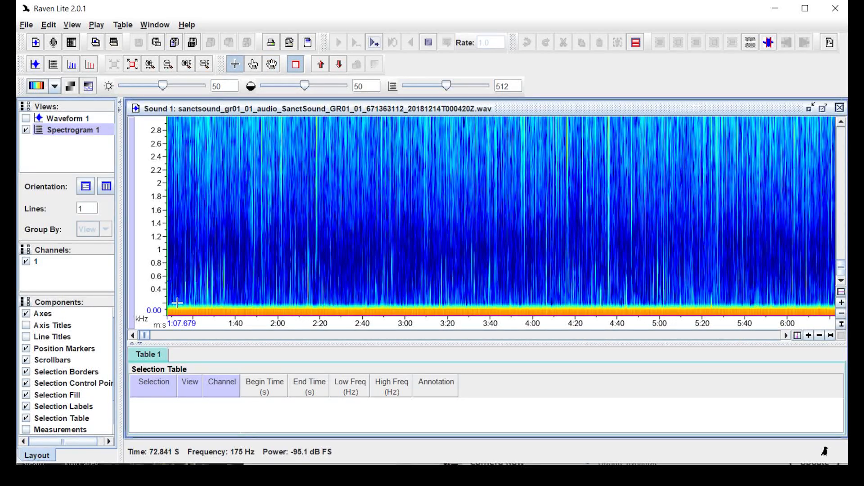
Box the 72.8–99.6 s, 165–1039 Hz sound, annotate it 'popping', and resume playback
{"action": "left_click_drag", "start_coordinate": [177, 303], "coordinate": [238, 244]}
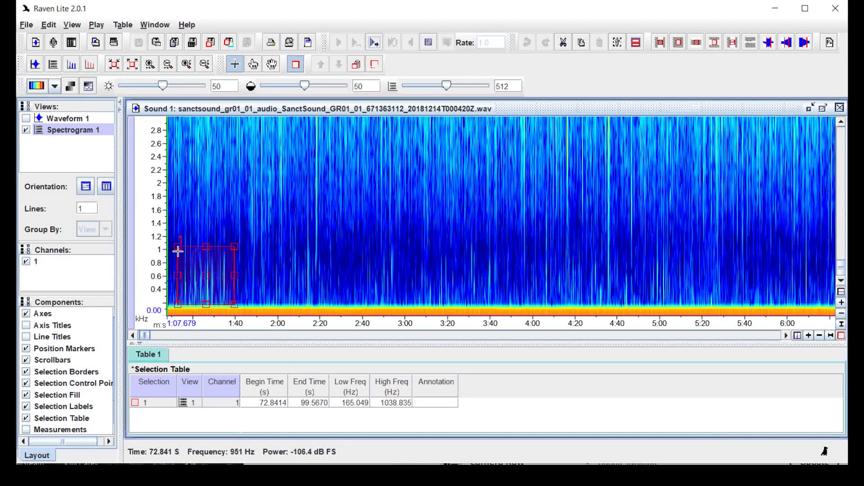
{"action": "double_click", "coordinate": [434, 402]}
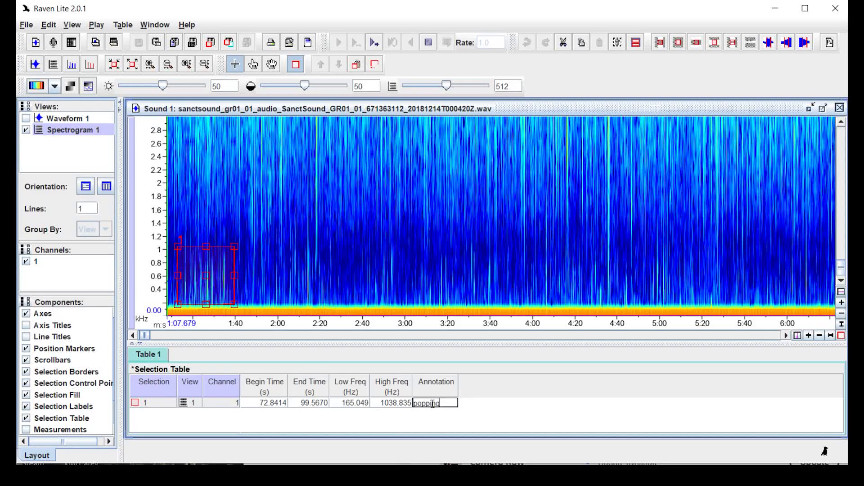
{"action": "type", "text": "popping"}
{"action": "key", "text": "Return"}
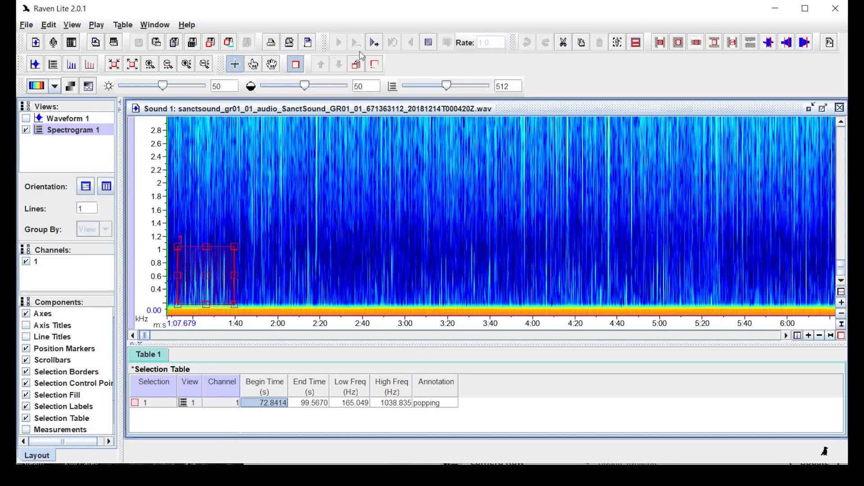
{"action": "left_click", "coordinate": [375, 43]}
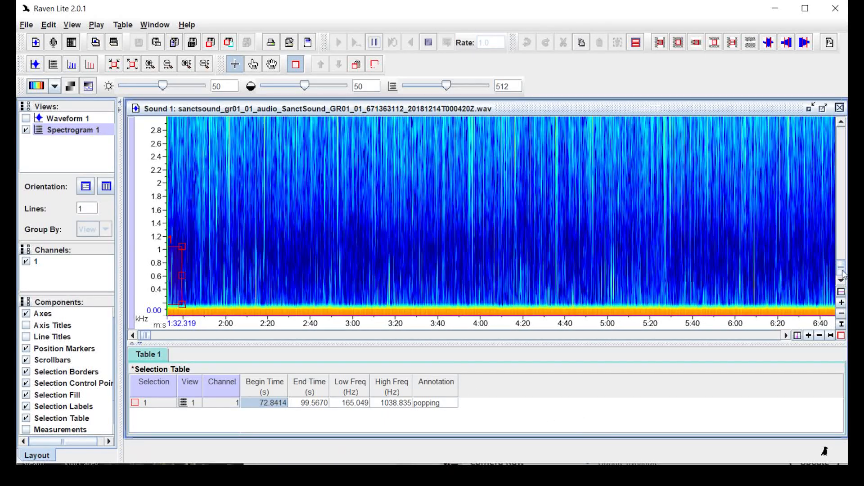
Pan the spectrogram back to around 6:40 and pause playback
{"action": "left_click_drag", "start_coordinate": [840, 253], "coordinate": [841, 209]}
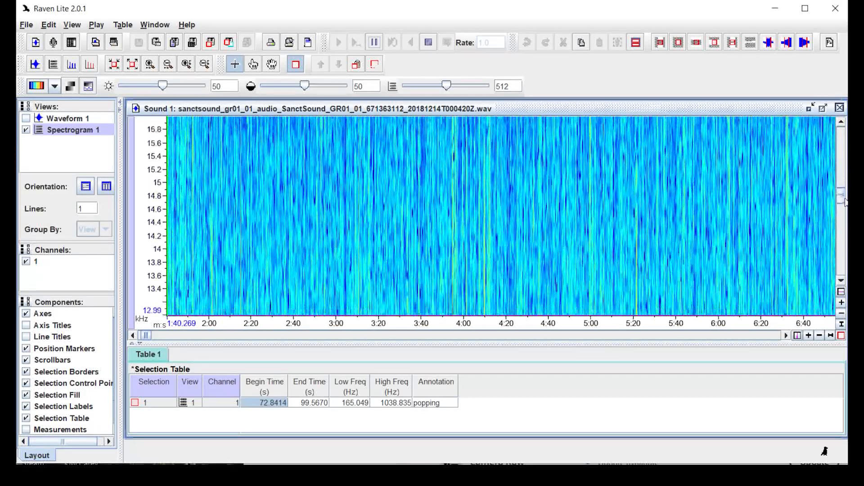
{"action": "left_click_drag", "start_coordinate": [843, 230], "coordinate": [843, 255]}
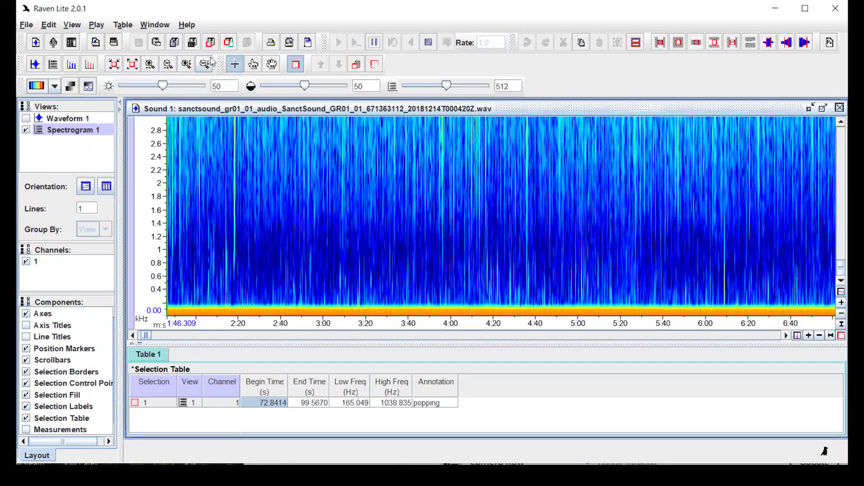
{"action": "left_click", "coordinate": [272, 64]}
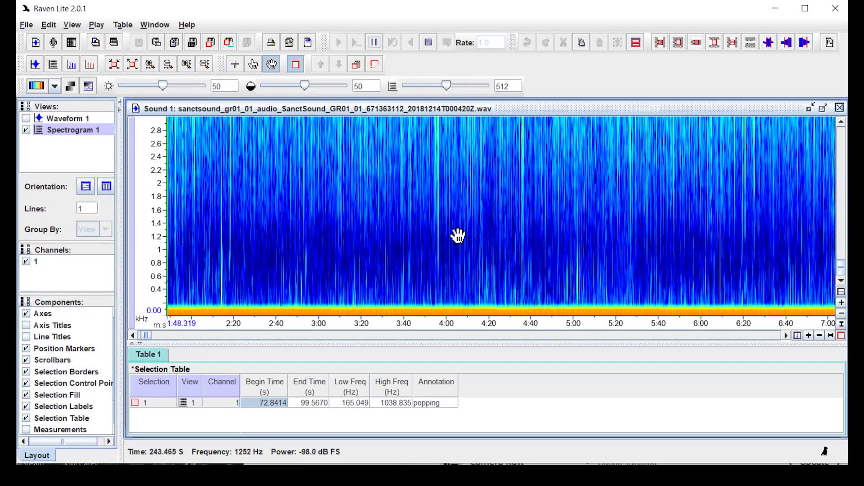
{"action": "left_click_drag", "start_coordinate": [363, 230], "coordinate": [231, 218]}
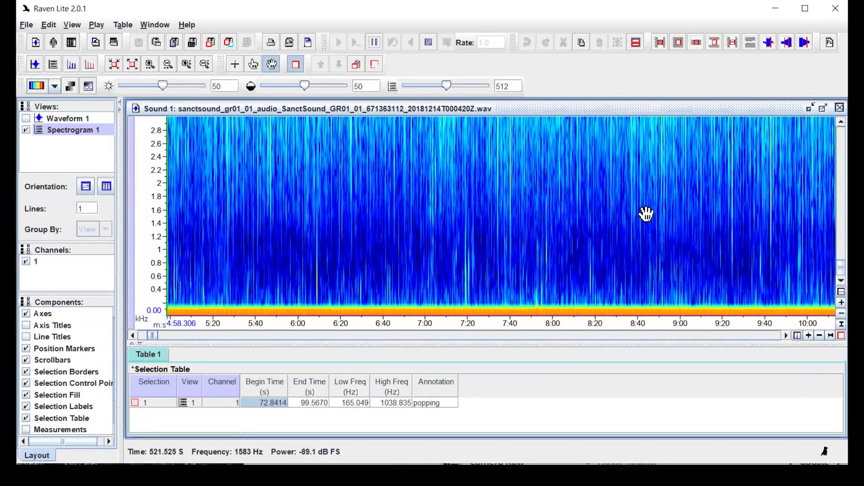
{"action": "left_click_drag", "start_coordinate": [643, 214], "coordinate": [614, 213]}
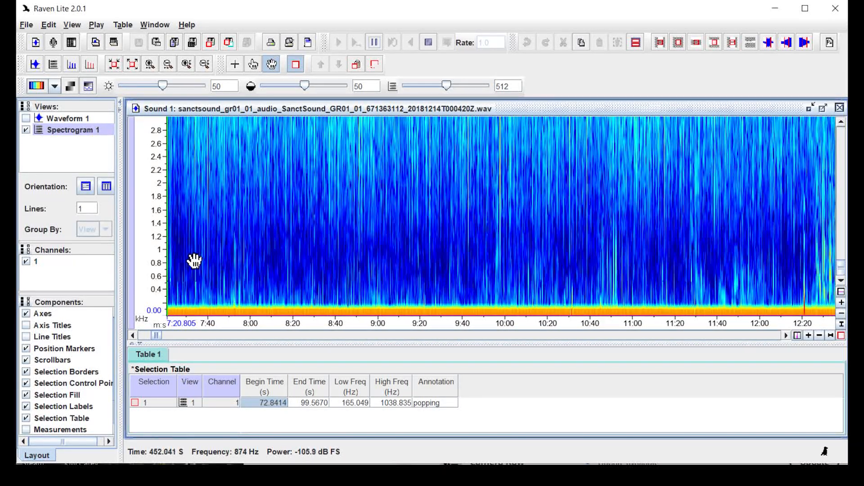
{"action": "left_click_drag", "start_coordinate": [193, 264], "coordinate": [273, 264]}
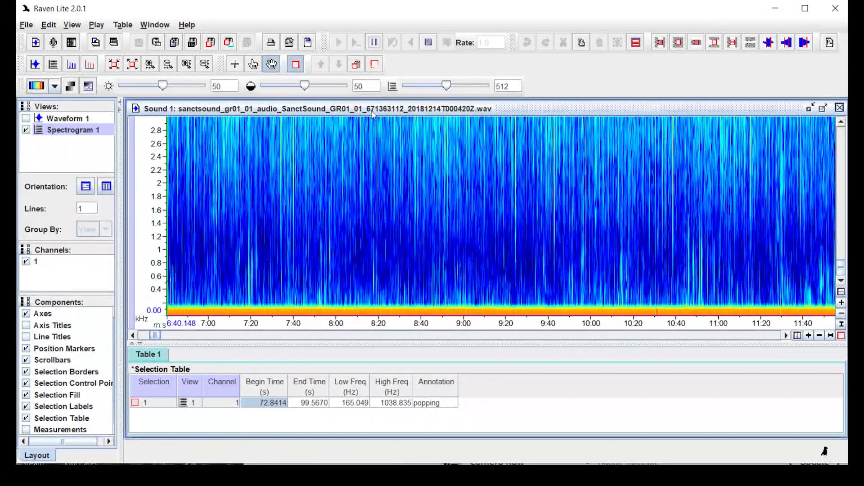
{"action": "left_click", "coordinate": [375, 43]}
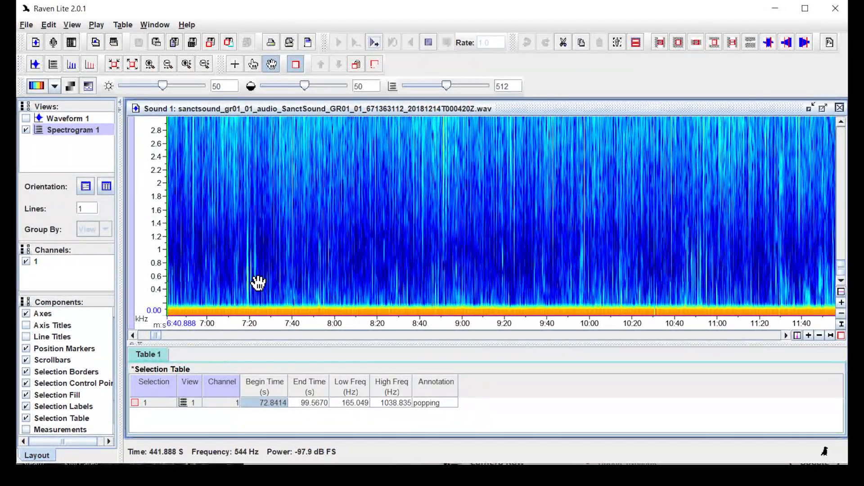
Box the burst near 7:17 (436.73–443.10 s, 165–1476 Hz), label it munching, and resume playback
{"action": "left_click", "coordinate": [234, 64]}
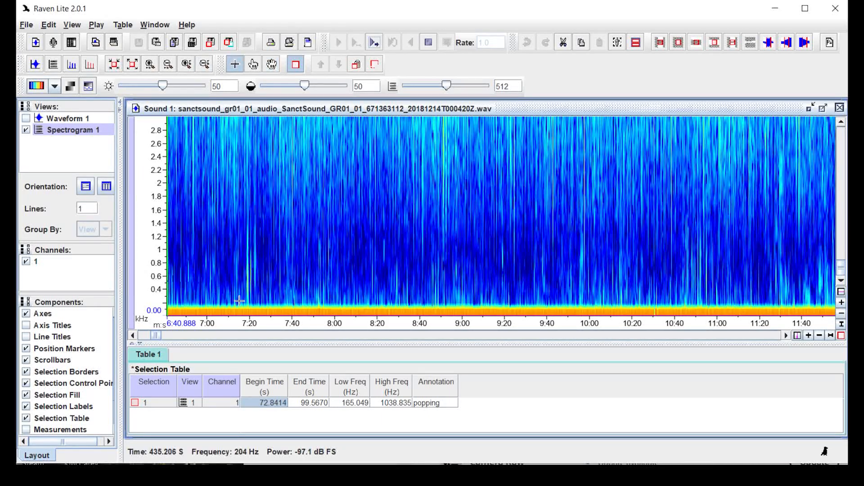
{"action": "left_click_drag", "start_coordinate": [242, 304], "coordinate": [258, 214]}
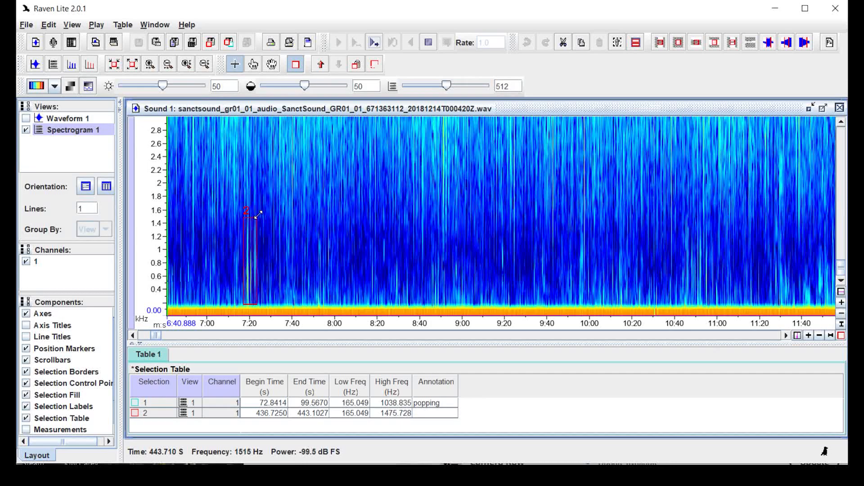
{"action": "left_click", "coordinate": [435, 414]}
{"action": "left_click", "coordinate": [434, 413]}
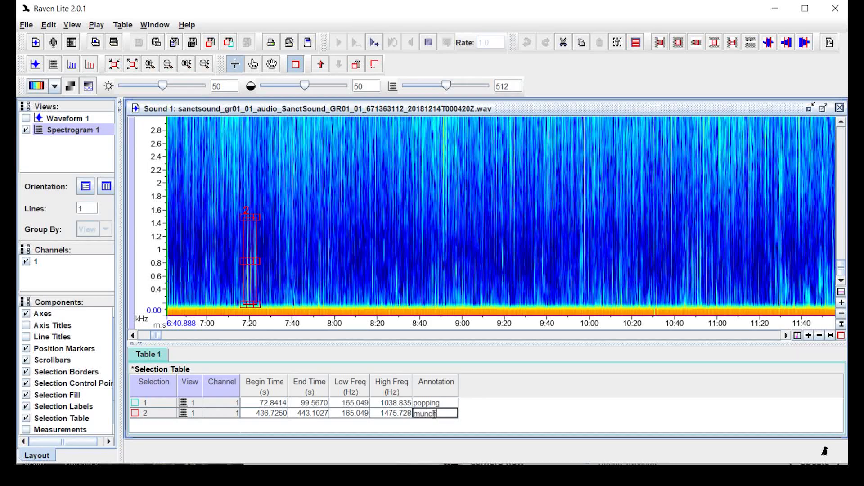
{"action": "type", "text": "munching"}
{"action": "key", "text": "Tab"}
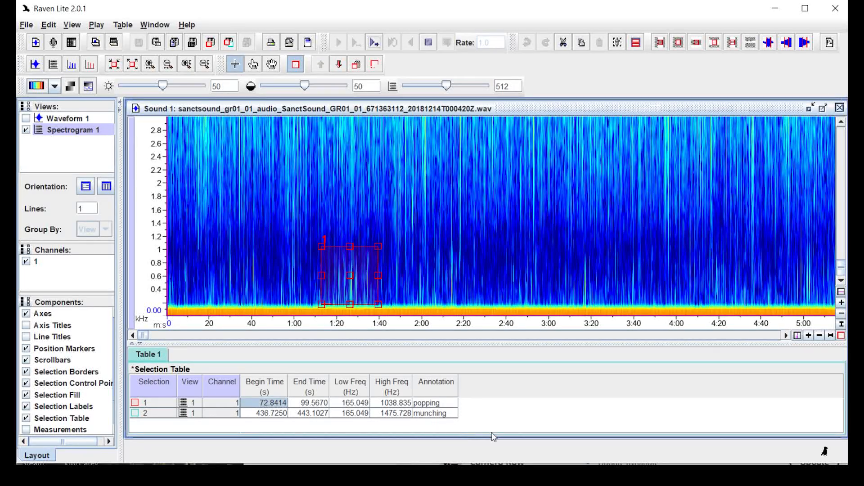
{"action": "left_click", "coordinate": [374, 42]}
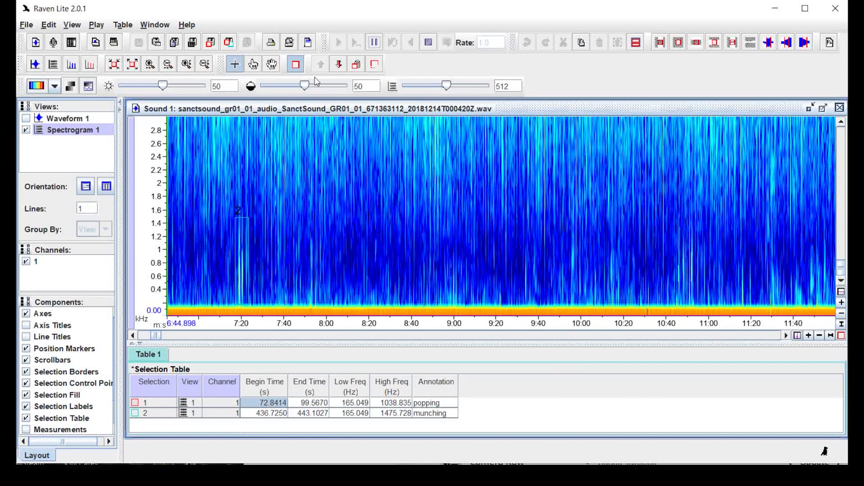
Pan the spectrogram later through the recording and pause playback around 11:43
{"action": "left_click_drag", "start_coordinate": [418, 262], "coordinate": [357, 259]}
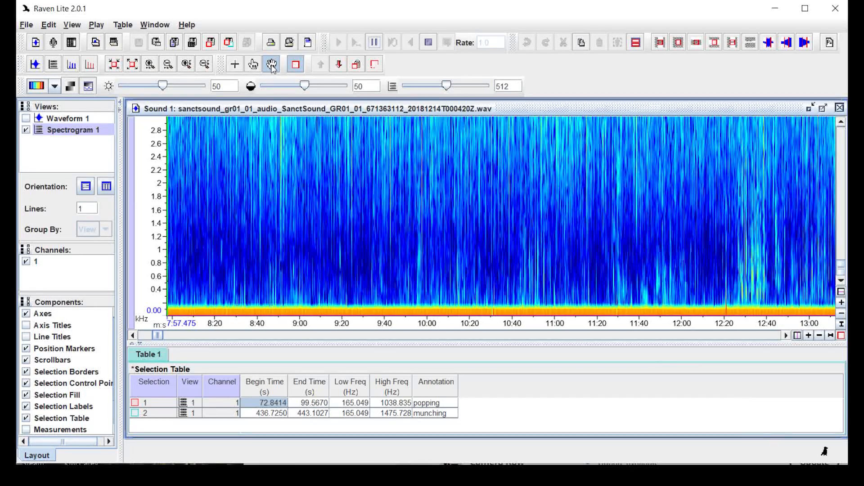
{"action": "left_click", "coordinate": [272, 64]}
{"action": "left_click_drag", "start_coordinate": [643, 237], "coordinate": [139, 227]}
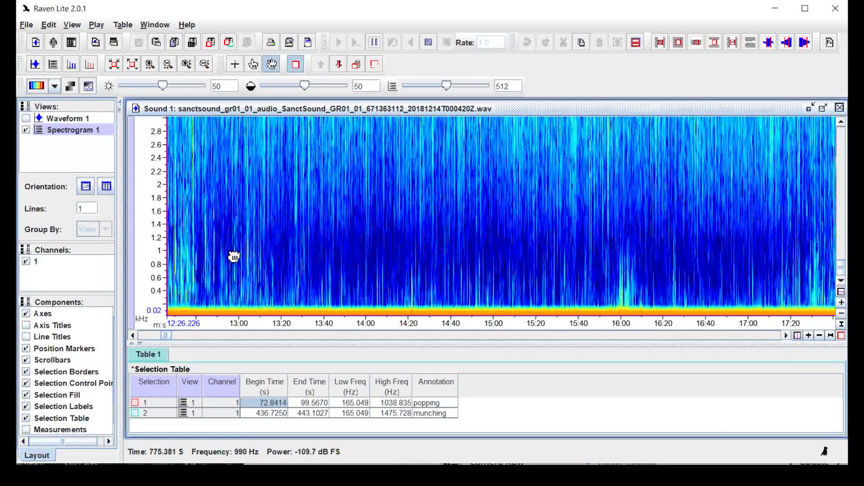
{"action": "left_click_drag", "start_coordinate": [281, 257], "coordinate": [325, 257]}
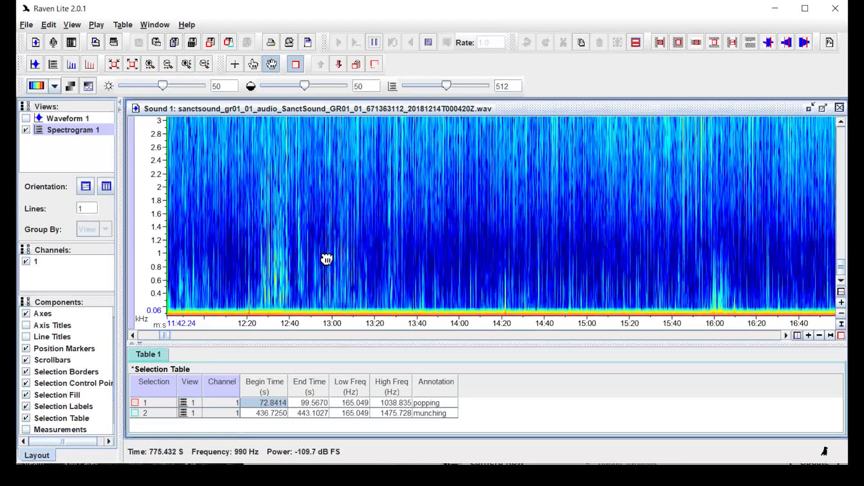
{"action": "left_click", "coordinate": [374, 43]}
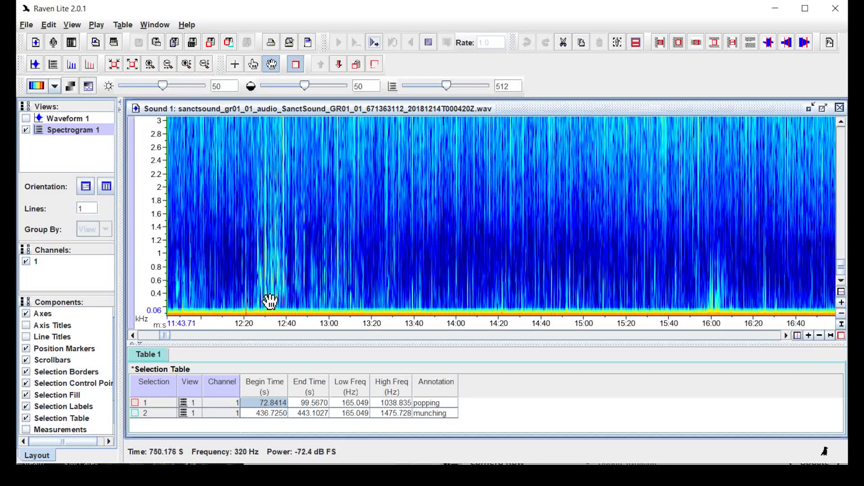
Zoom the frequency axis out stepwise from 4.2 kHz to the full 22 kHz range
{"action": "left_click", "coordinate": [206, 69]}
{"action": "left_click", "coordinate": [205, 68]}
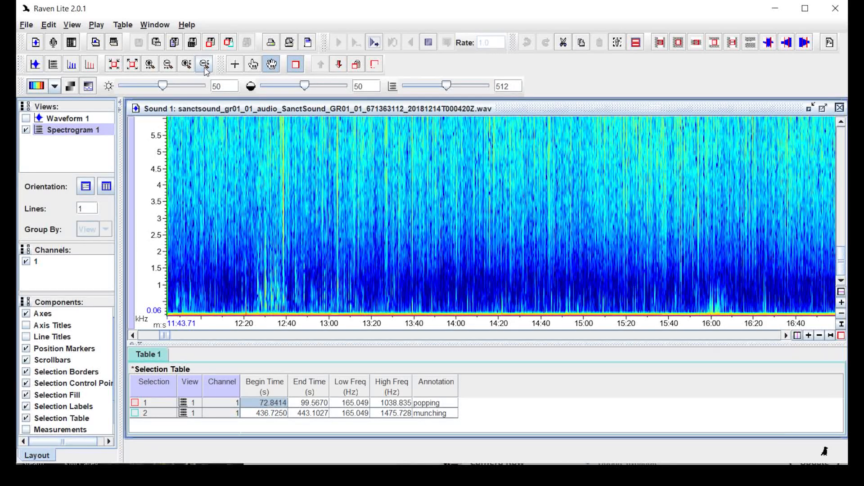
{"action": "left_click", "coordinate": [205, 68]}
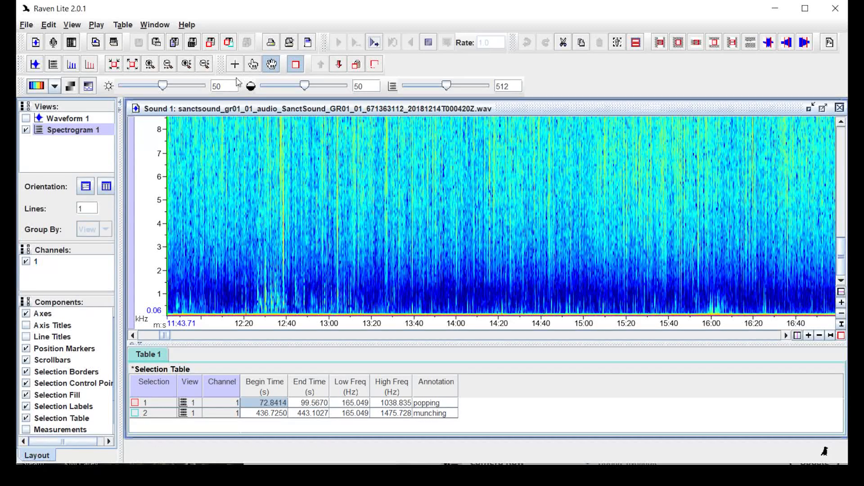
{"action": "left_click", "coordinate": [205, 67]}
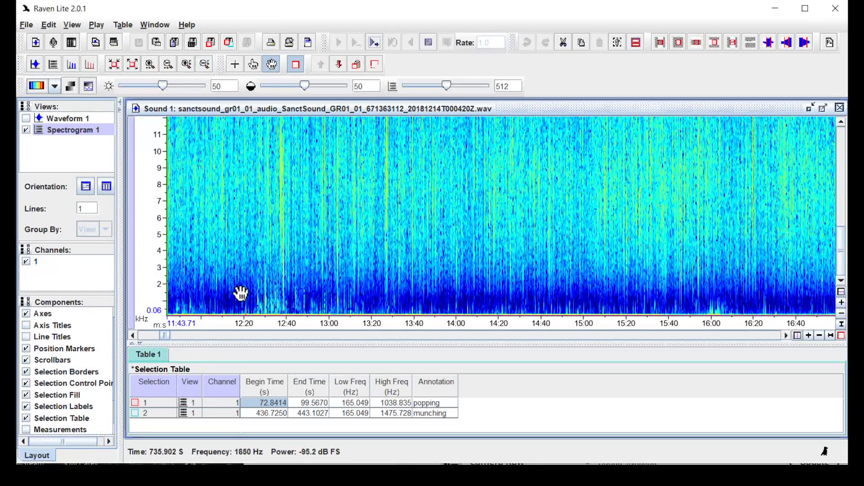
{"action": "left_click", "coordinate": [206, 66]}
{"action": "left_click", "coordinate": [206, 66]}
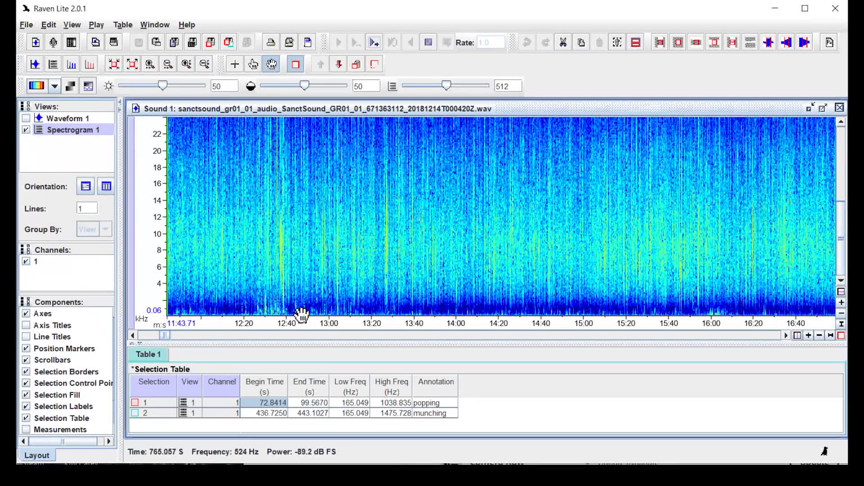
{"action": "left_click", "coordinate": [235, 64]}
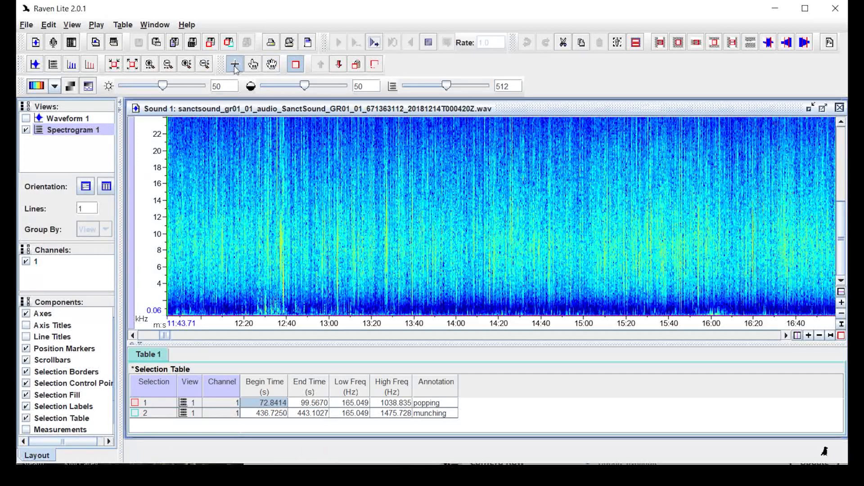
Select 744.71–764.15 s up to 24 kHz, annotate it dolphins, and start playback
{"action": "left_click", "coordinate": [254, 310]}
{"action": "left_click_drag", "start_coordinate": [254, 310], "coordinate": [296, 111]}
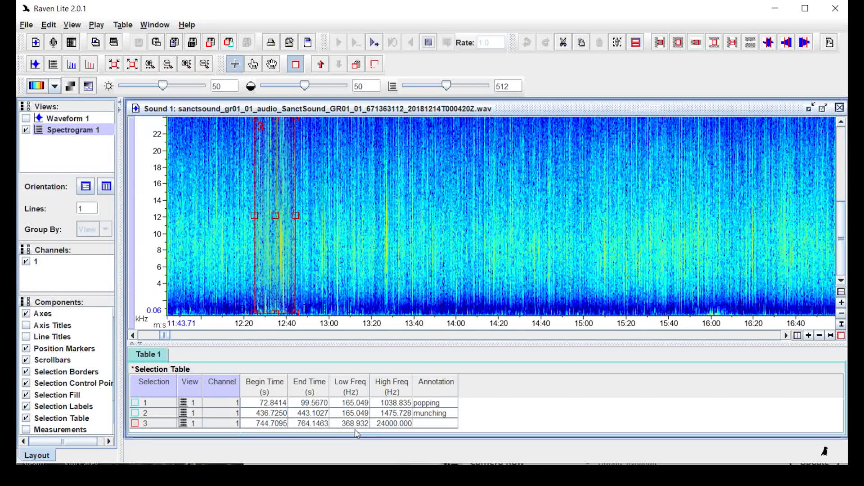
{"action": "double_click", "coordinate": [422, 424]}
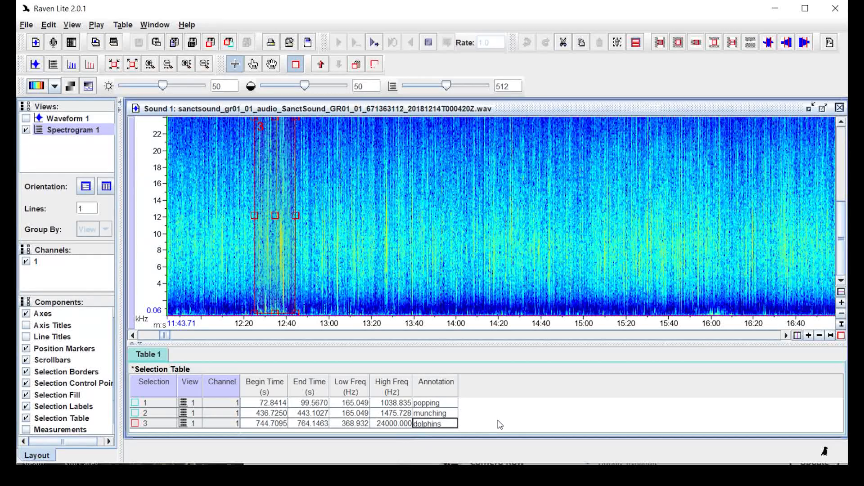
{"action": "key", "text": "Return"}
{"action": "left_click", "coordinate": [367, 44]}
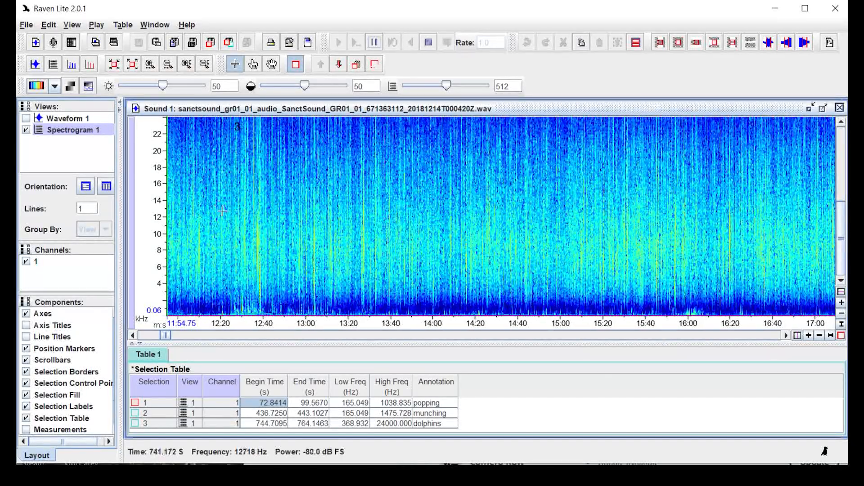
Zoom the time axis in four times to a roughly 20-second span
{"action": "left_click", "coordinate": [149, 65]}
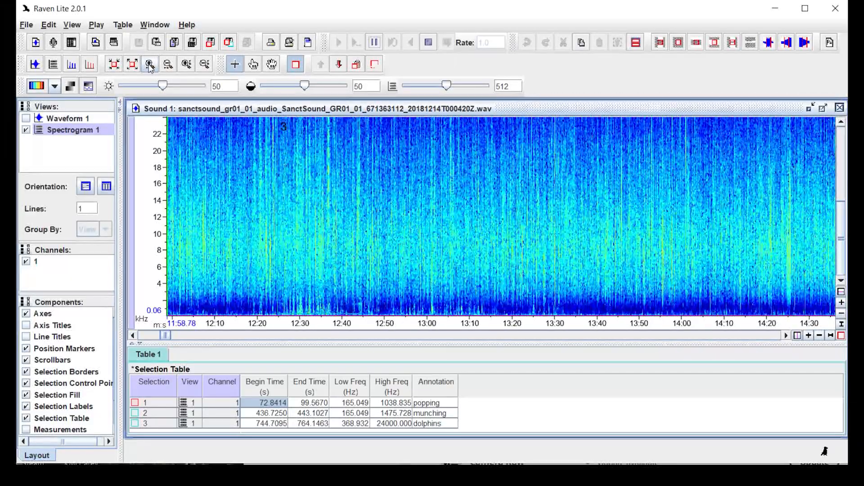
{"action": "left_click", "coordinate": [150, 65]}
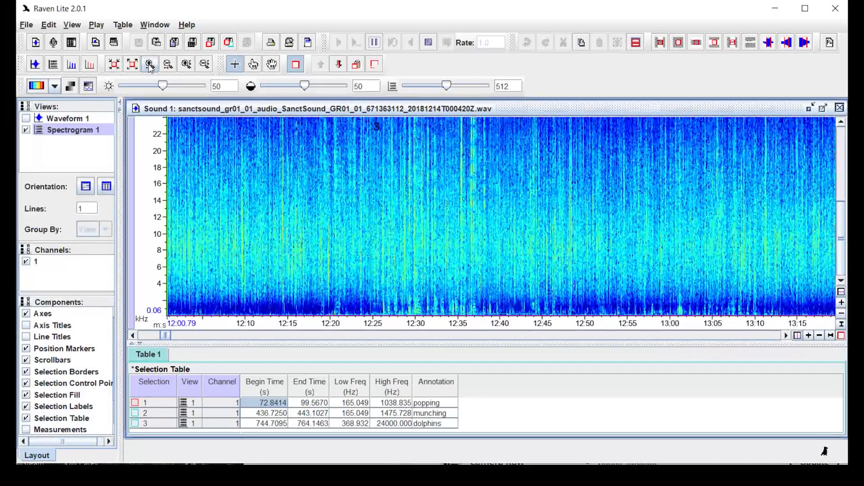
{"action": "left_click", "coordinate": [150, 65]}
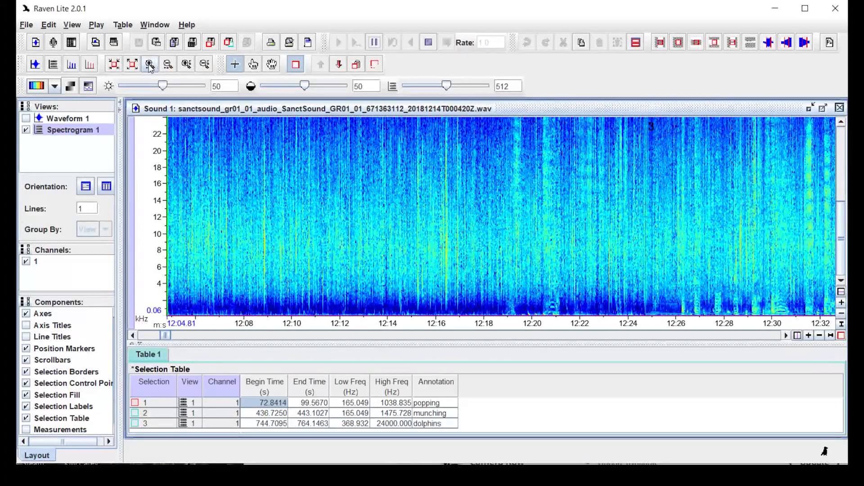
{"action": "left_click", "coordinate": [150, 65]}
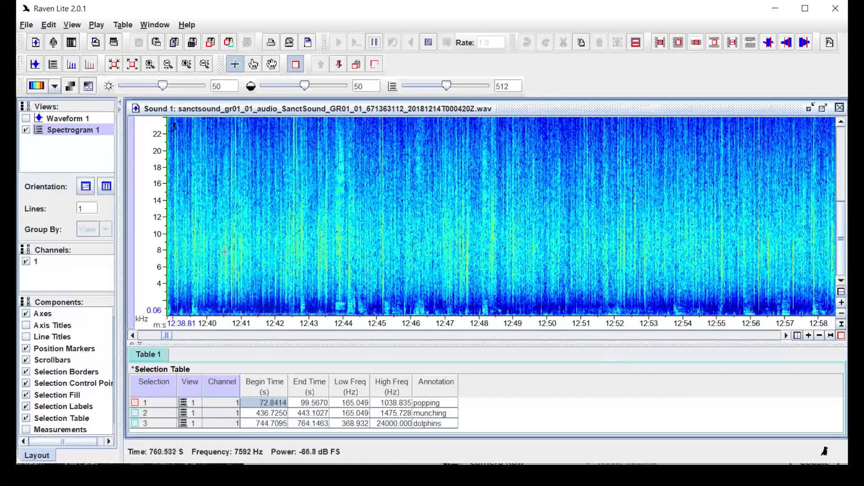
Pan the view and draw a fourth selection spanning 738.83–793.21 s, 310.68–24000 Hz
{"action": "left_click", "coordinate": [272, 66]}
{"action": "left_click_drag", "start_coordinate": [353, 301], "coordinate": [735, 233]}
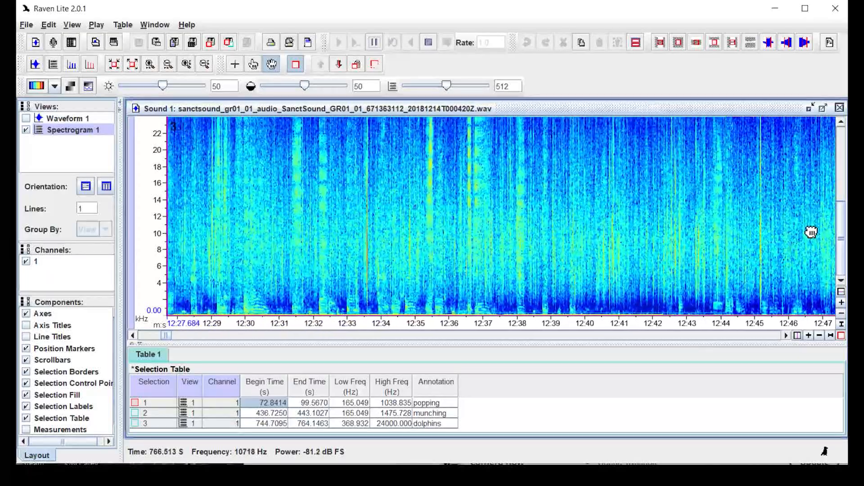
{"action": "left_click_drag", "start_coordinate": [386, 237], "coordinate": [732, 224]}
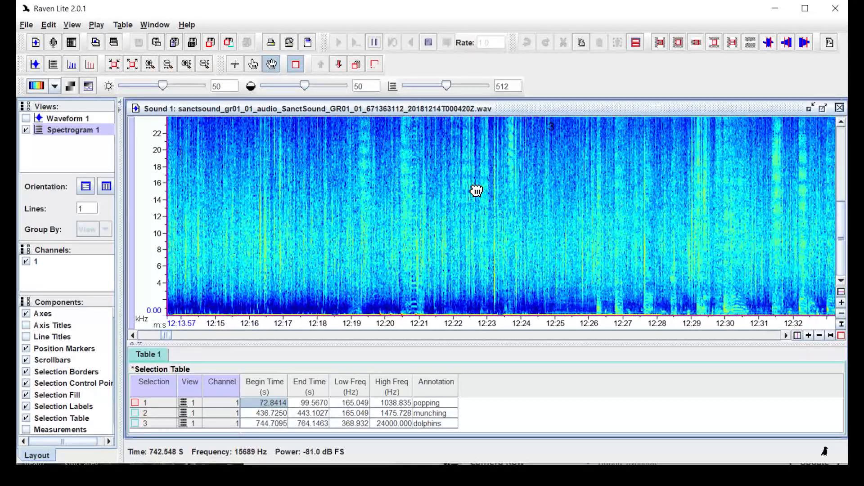
{"action": "left_click_drag", "start_coordinate": [476, 187], "coordinate": [269, 292]}
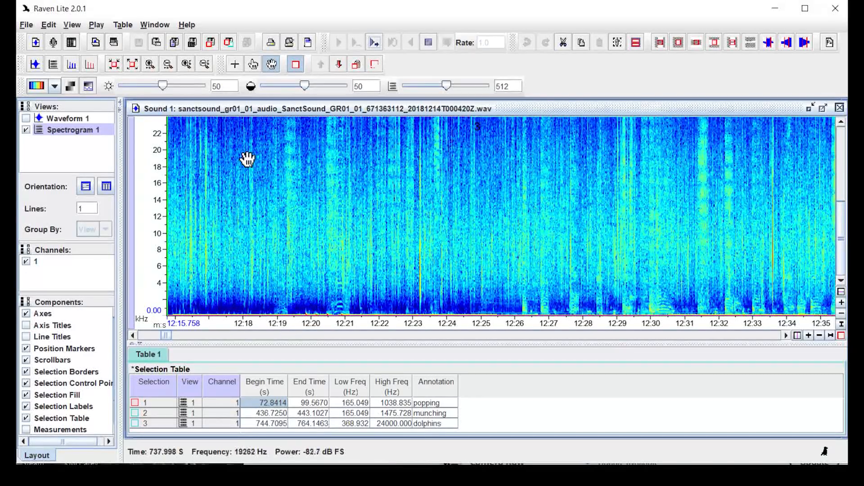
{"action": "left_click", "coordinate": [235, 64]}
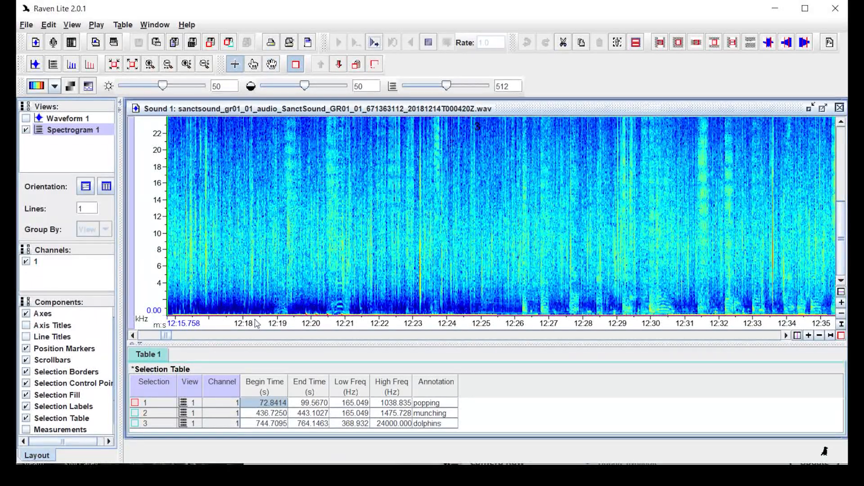
{"action": "left_click_drag", "start_coordinate": [271, 310], "coordinate": [315, 118]}
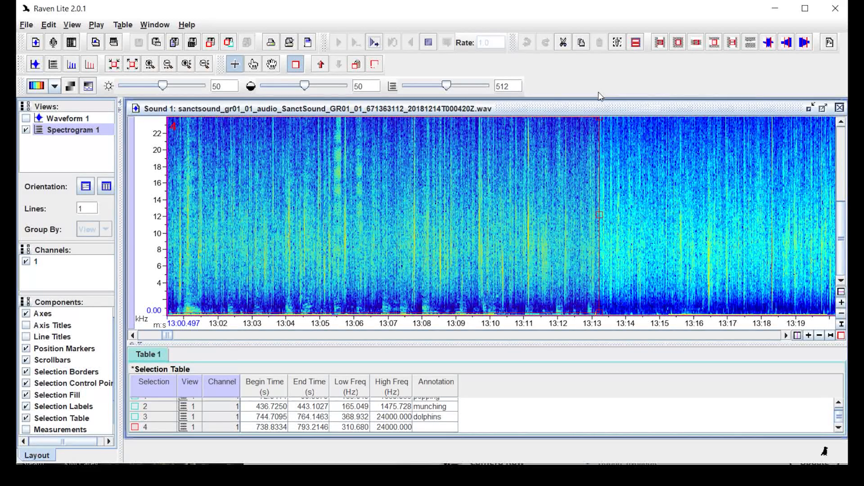
Enter dolphins in row 4's Annotation cell and start playback
{"action": "double_click", "coordinate": [438, 428]}
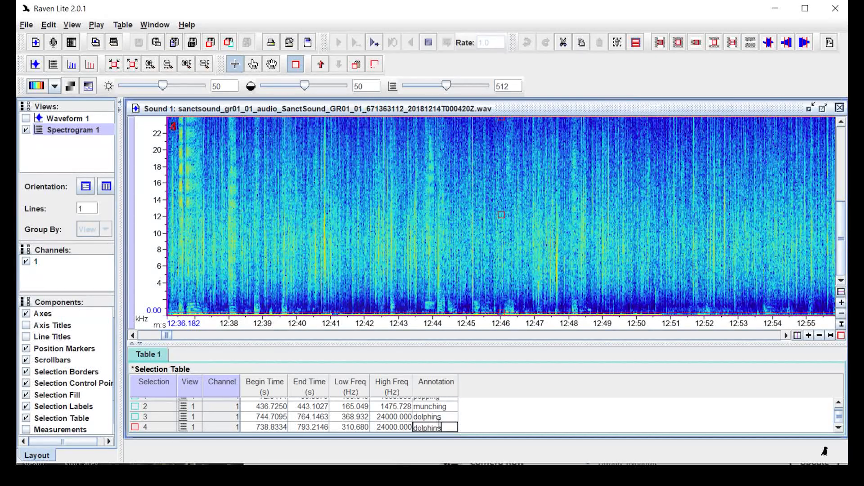
{"action": "key", "text": "Return"}
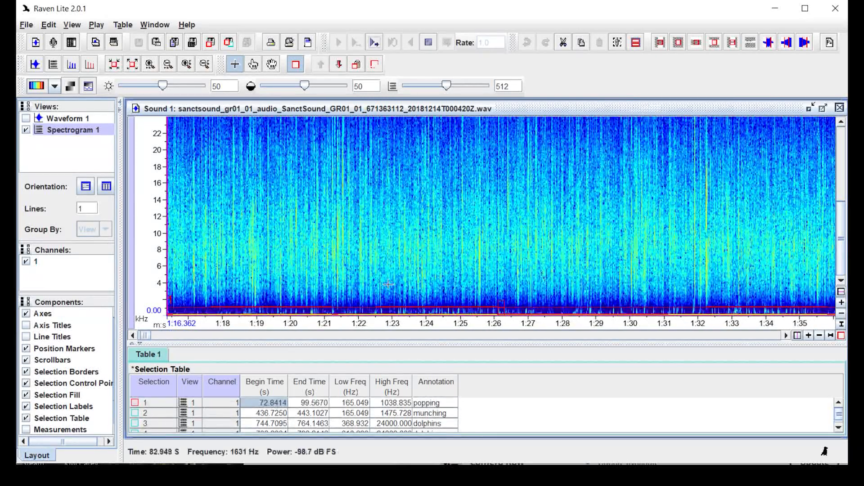
{"action": "left_click", "coordinate": [373, 42]}
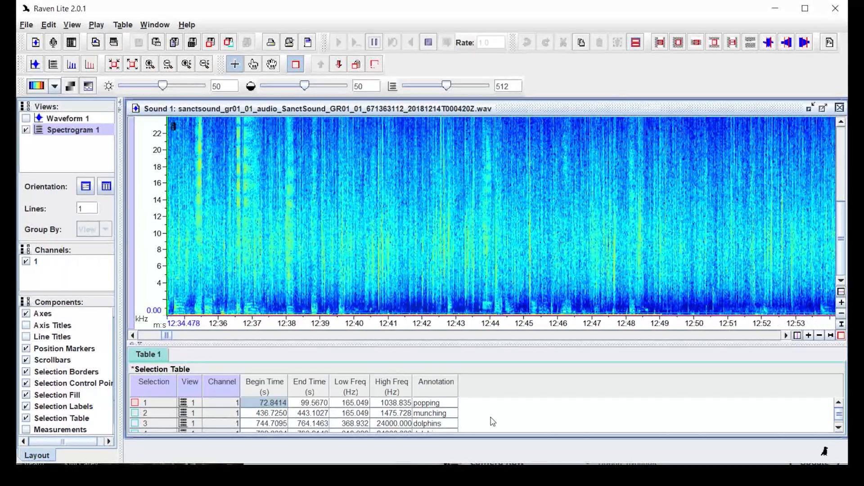
Scroll through the selection table during playback, then stop at about 13:17
{"action": "scroll", "coordinate": [493, 422], "scroll_direction": "down", "scroll_amount": 1}
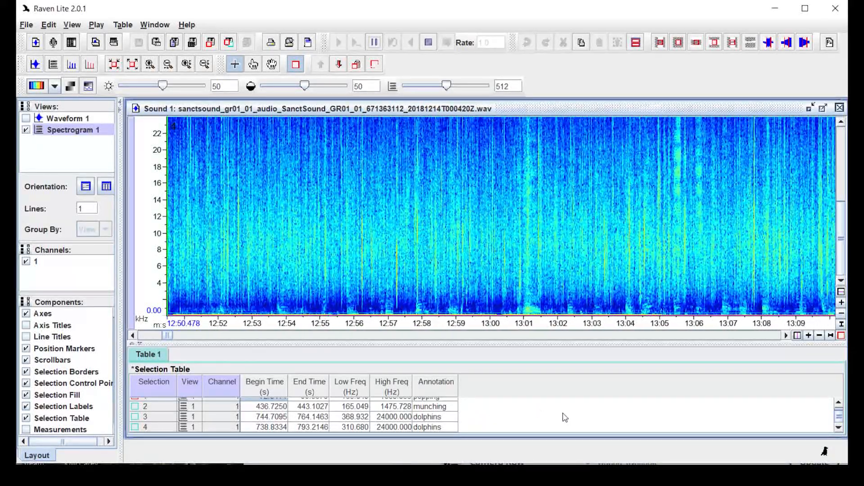
{"action": "scroll", "coordinate": [337, 410], "scroll_direction": "up", "scroll_amount": 1}
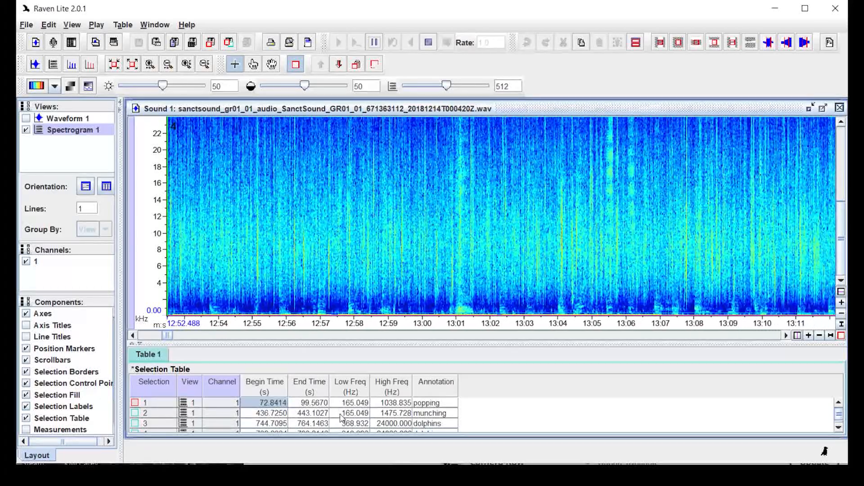
{"action": "scroll", "coordinate": [437, 414], "scroll_direction": "down", "scroll_amount": 1}
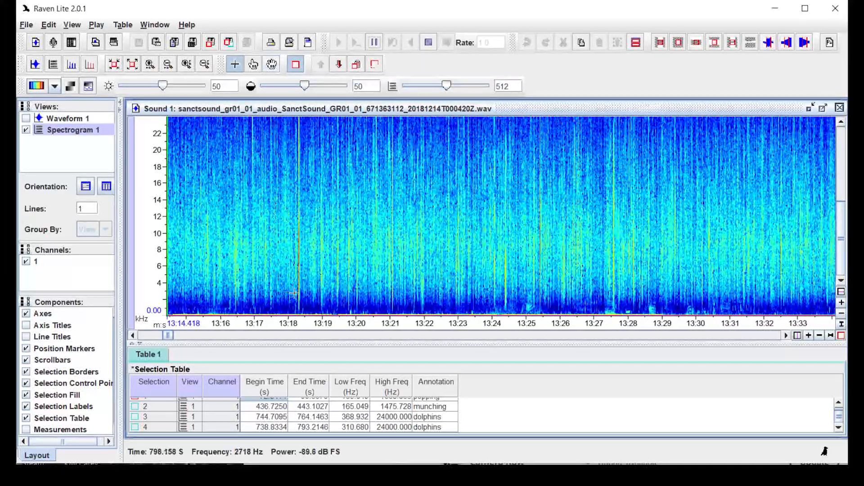
{"action": "left_click", "coordinate": [375, 43]}
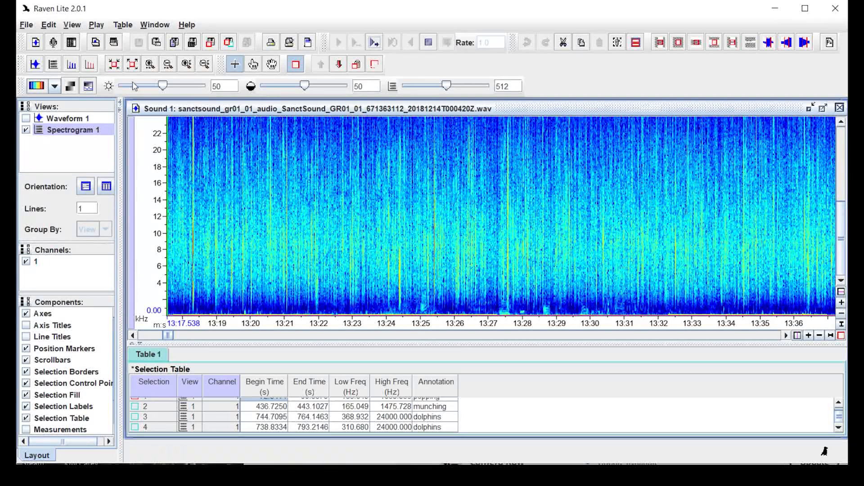
Zoom the time axis in to half-second steps and pan slightly later
{"action": "left_click", "coordinate": [150, 64]}
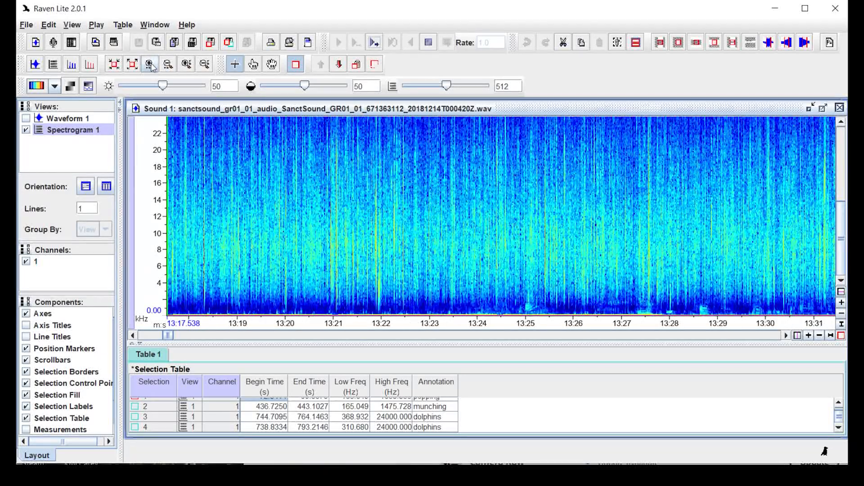
{"action": "left_click", "coordinate": [150, 64]}
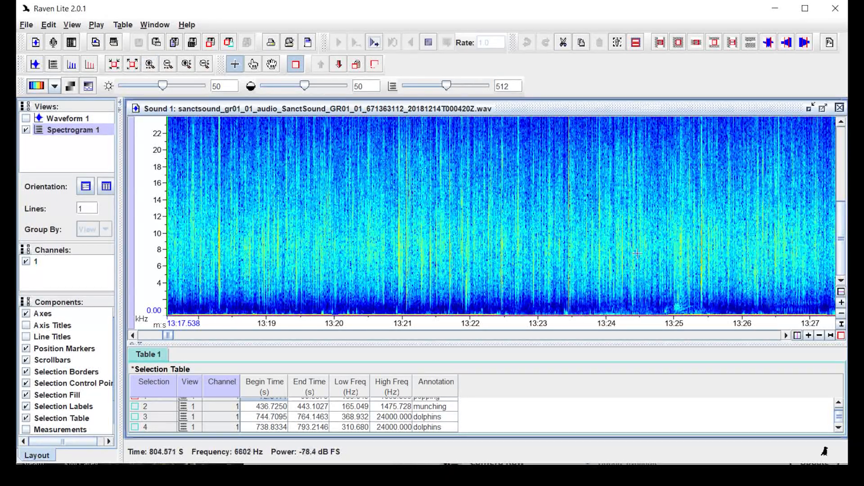
{"action": "left_click", "coordinate": [271, 65]}
{"action": "left_click_drag", "start_coordinate": [574, 260], "coordinate": [272, 249]}
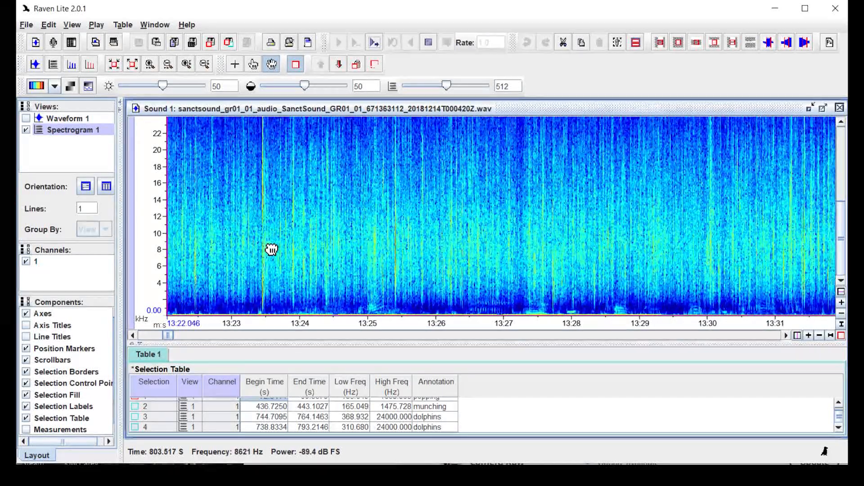
{"action": "left_click", "coordinate": [150, 64]}
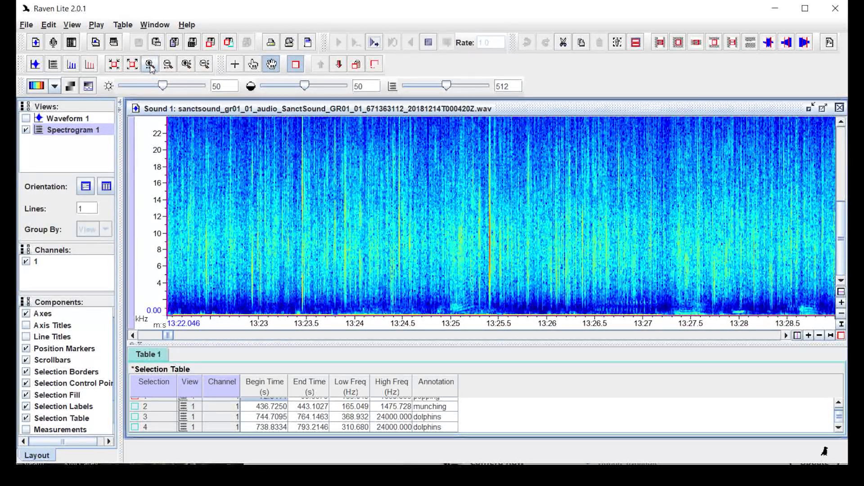
{"action": "left_click", "coordinate": [150, 64]}
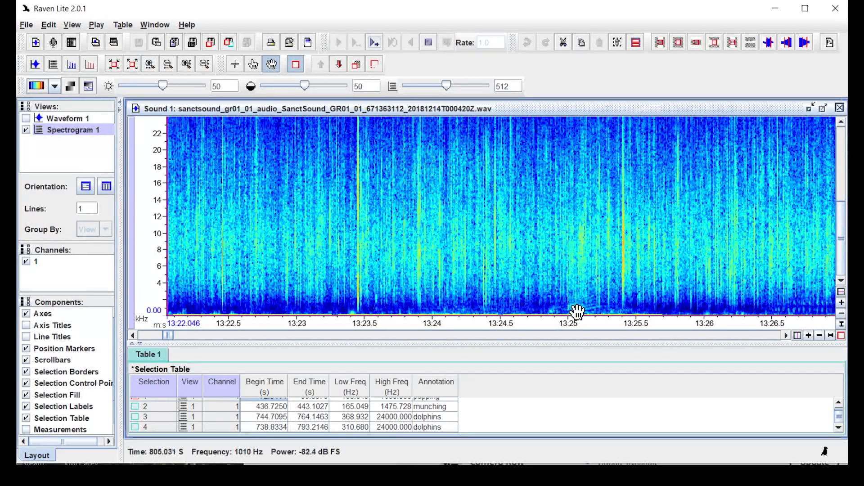
Set the frequency range to about 0–16 kHz and start playback
{"action": "left_click", "coordinate": [186, 64]}
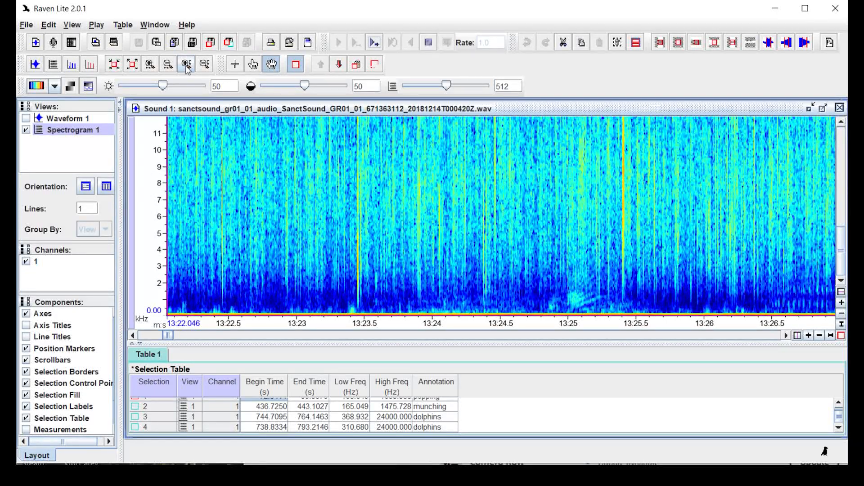
{"action": "left_click", "coordinate": [186, 64]}
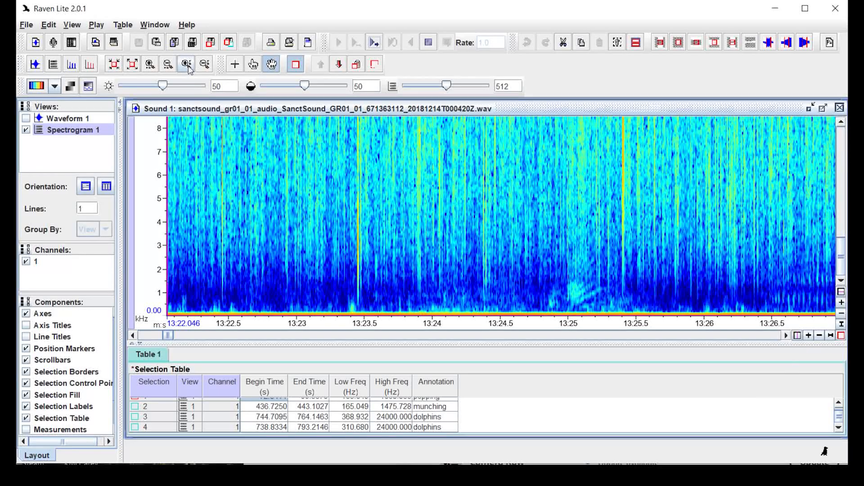
{"action": "left_click", "coordinate": [206, 66]}
{"action": "left_click", "coordinate": [206, 66]}
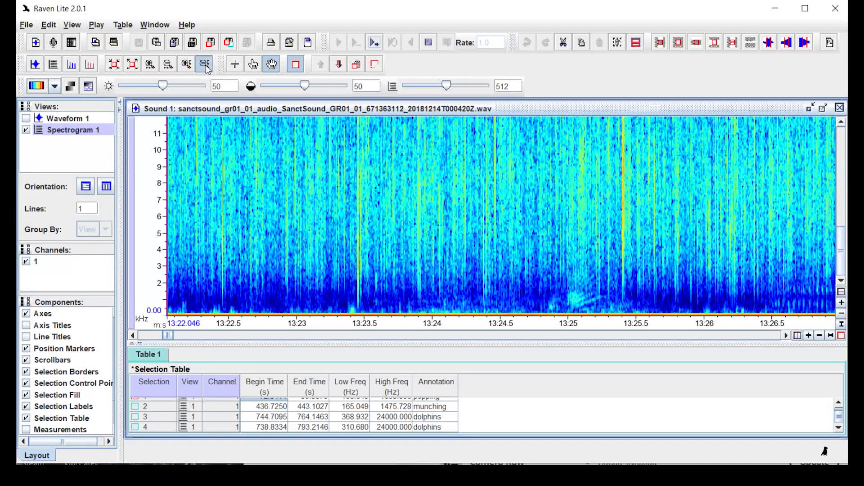
{"action": "left_click", "coordinate": [374, 43]}
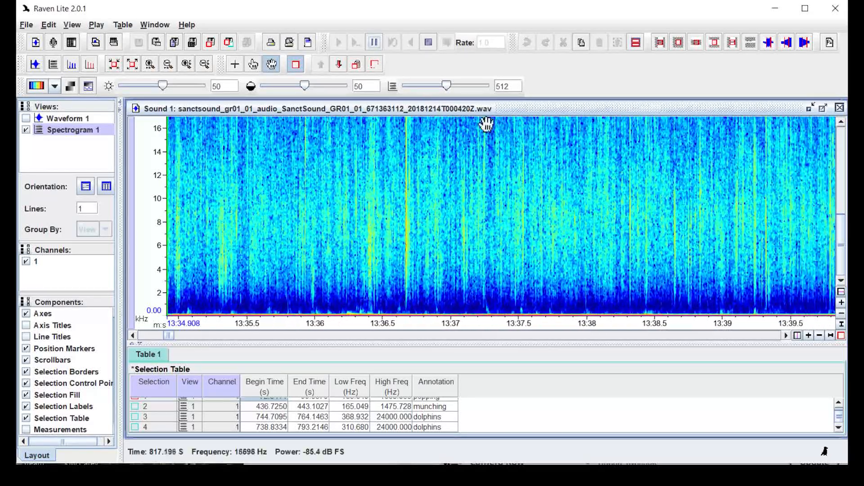
Zoom out to show about ten seconds and narrow the frequency range to 0–4 kHz
{"action": "left_click_drag", "start_coordinate": [842, 242], "coordinate": [846, 259]}
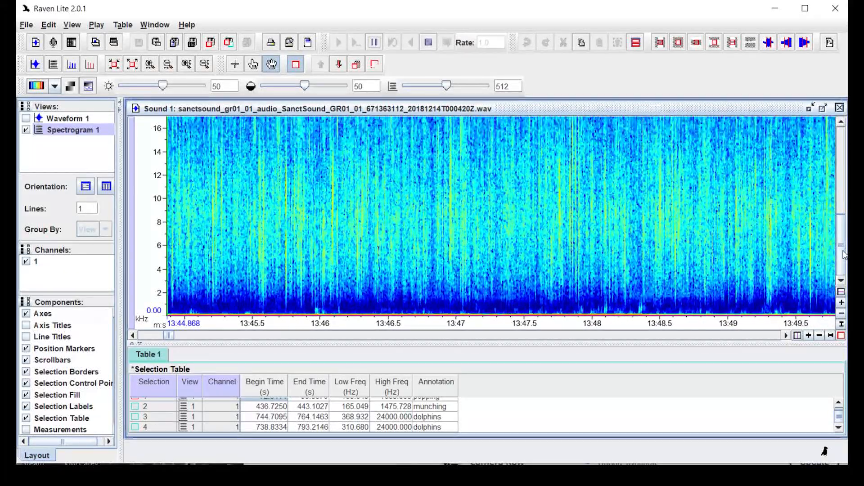
{"action": "left_click", "coordinate": [168, 66]}
{"action": "left_click", "coordinate": [168, 66]}
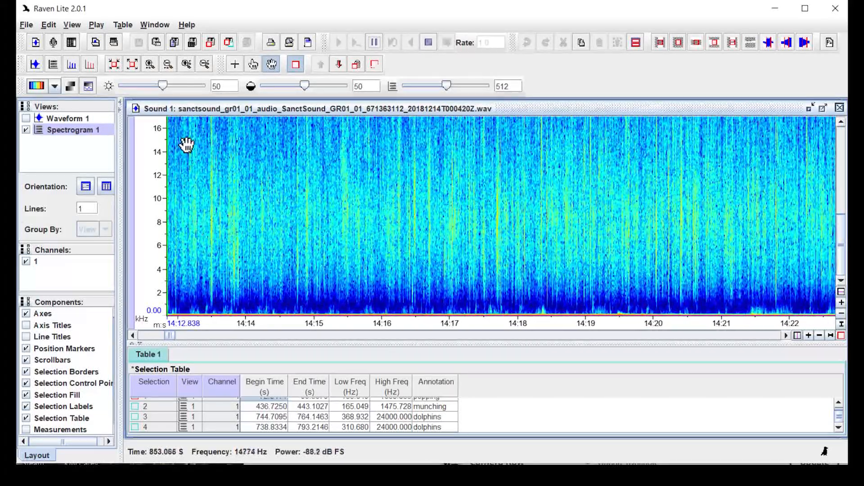
{"action": "left_click", "coordinate": [188, 66]}
{"action": "left_click", "coordinate": [188, 65]}
{"action": "left_click", "coordinate": [188, 66]}
{"action": "left_click", "coordinate": [188, 66]}
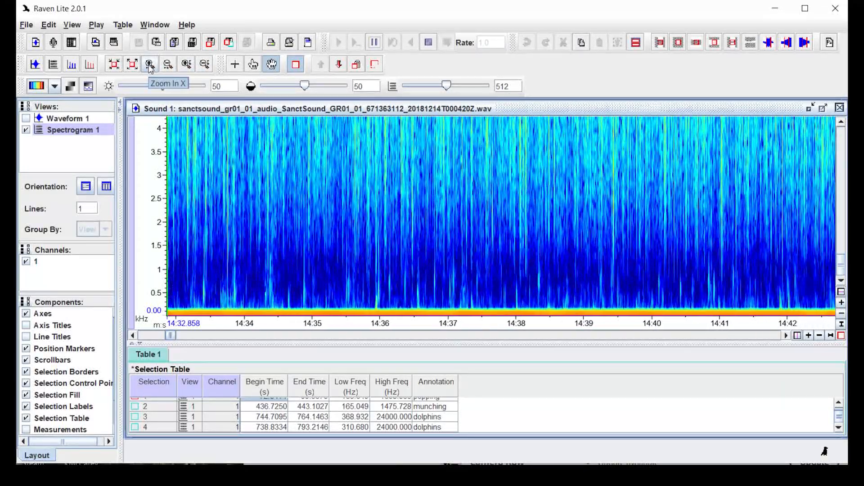
Pan the playing spectrogram to about 15:00 and pause there, ready to draw selections
{"action": "left_click", "coordinate": [272, 65]}
{"action": "left_click_drag", "start_coordinate": [567, 196], "coordinate": [354, 193]}
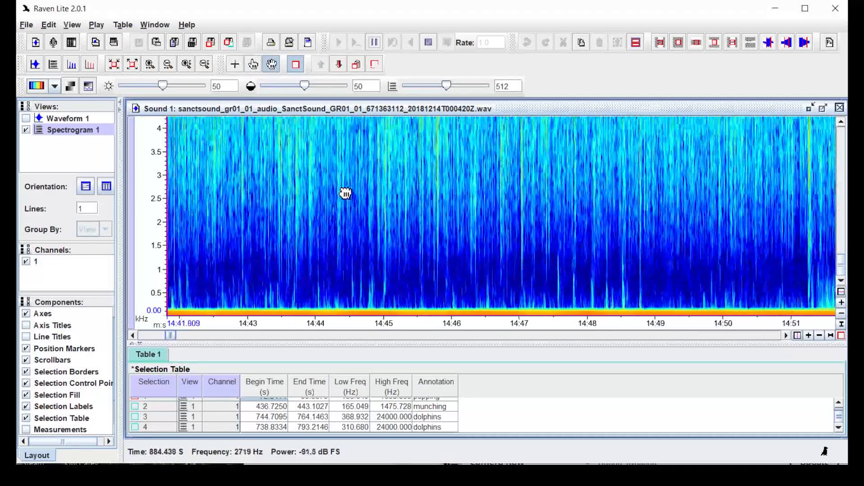
{"action": "left_click_drag", "start_coordinate": [638, 189], "coordinate": [517, 186]}
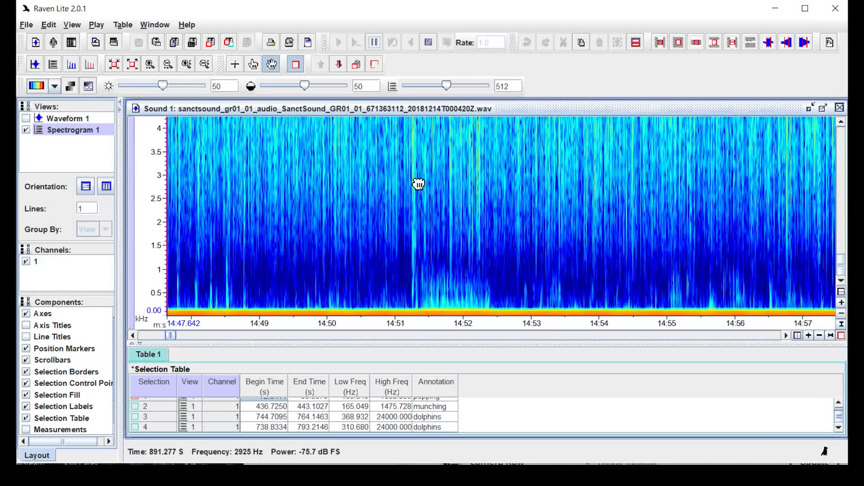
{"action": "left_click_drag", "start_coordinate": [417, 183], "coordinate": [216, 169]}
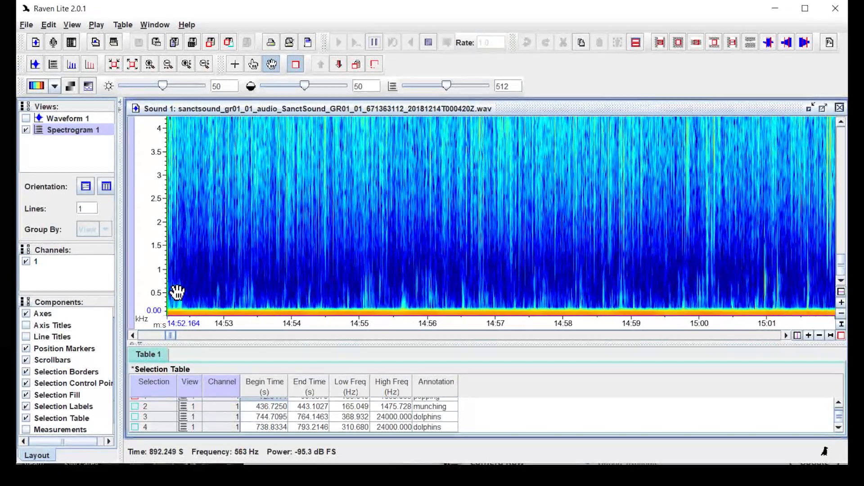
{"action": "left_click_drag", "start_coordinate": [176, 293], "coordinate": [435, 242]}
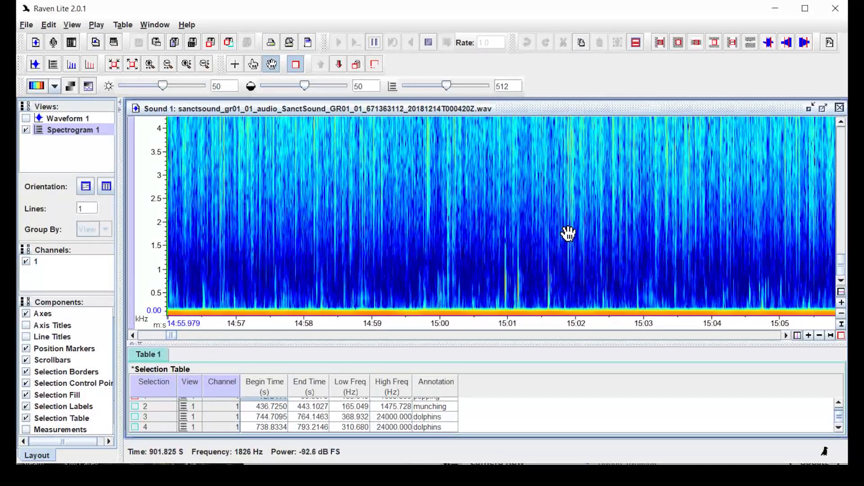
{"action": "left_click_drag", "start_coordinate": [659, 235], "coordinate": [442, 228]}
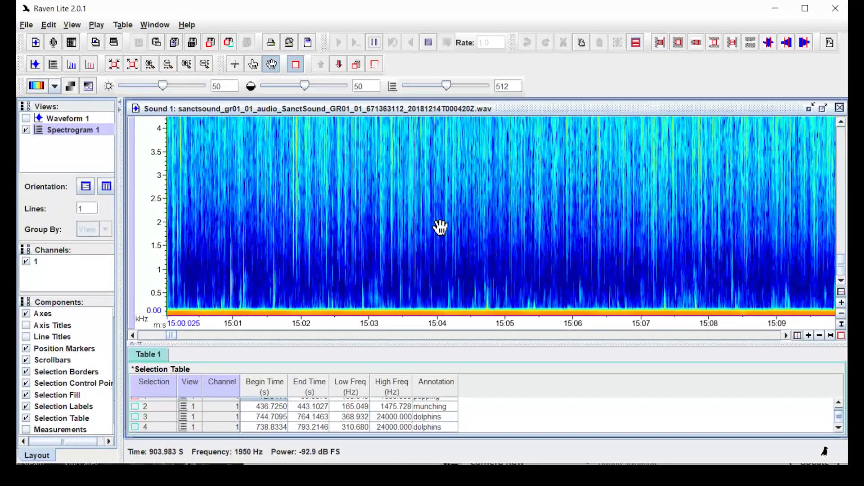
{"action": "left_click_drag", "start_coordinate": [375, 235], "coordinate": [543, 237]}
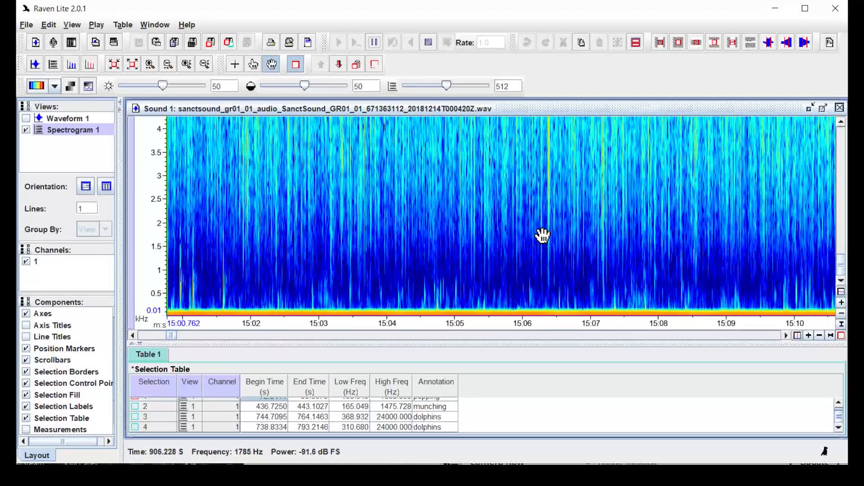
{"action": "left_click_drag", "start_coordinate": [340, 237], "coordinate": [427, 239]}
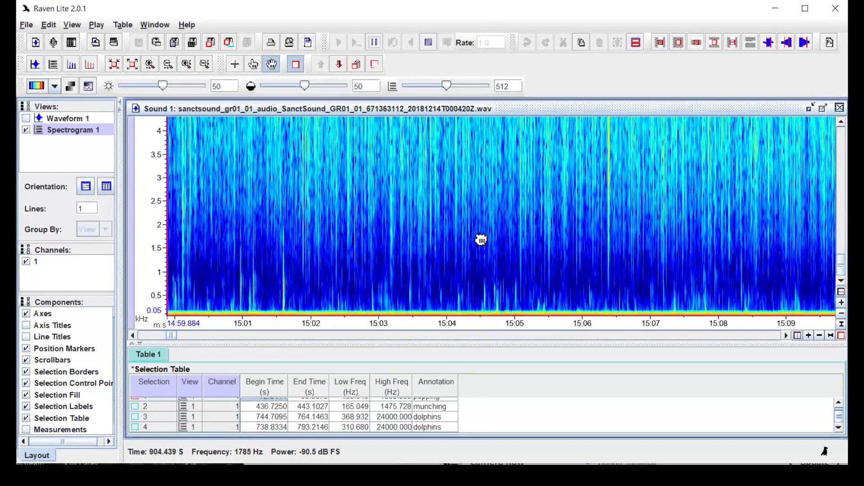
{"action": "left_click", "coordinate": [374, 43]}
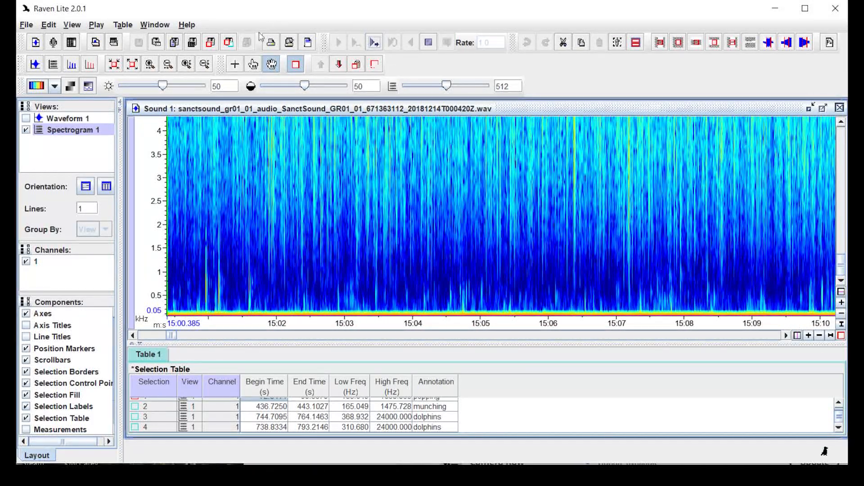
{"action": "left_click", "coordinate": [235, 64]}
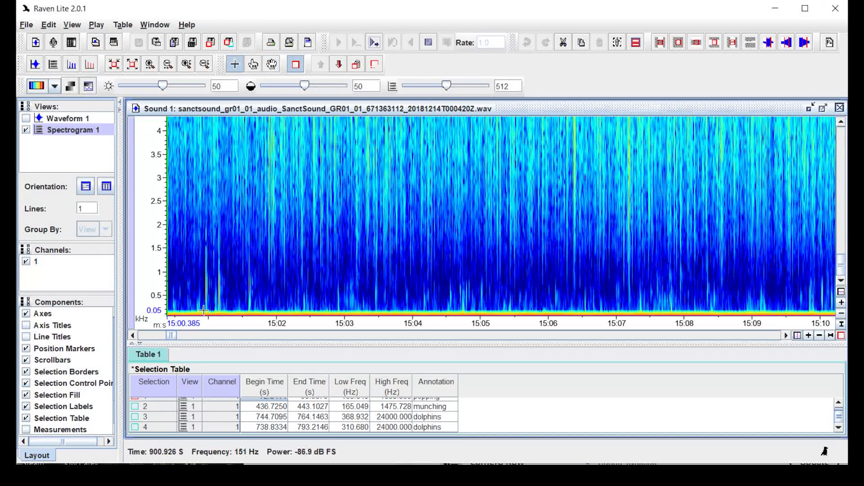
Box the brief low sound near 15:01 (151–1950 Hz) as selection 5, annotated 'popping'
{"action": "left_click_drag", "start_coordinate": [204, 309], "coordinate": [255, 226]}
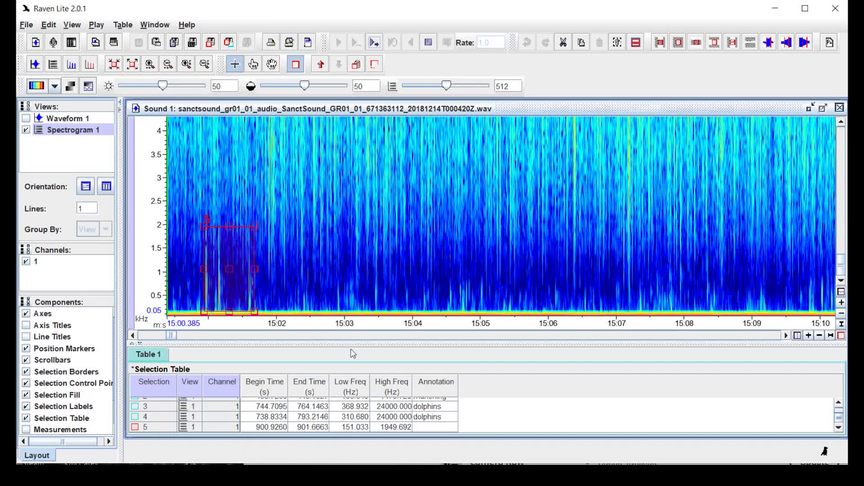
{"action": "left_click", "coordinate": [435, 428]}
{"action": "type", "text": "popping"}
{"action": "key", "text": "Return"}
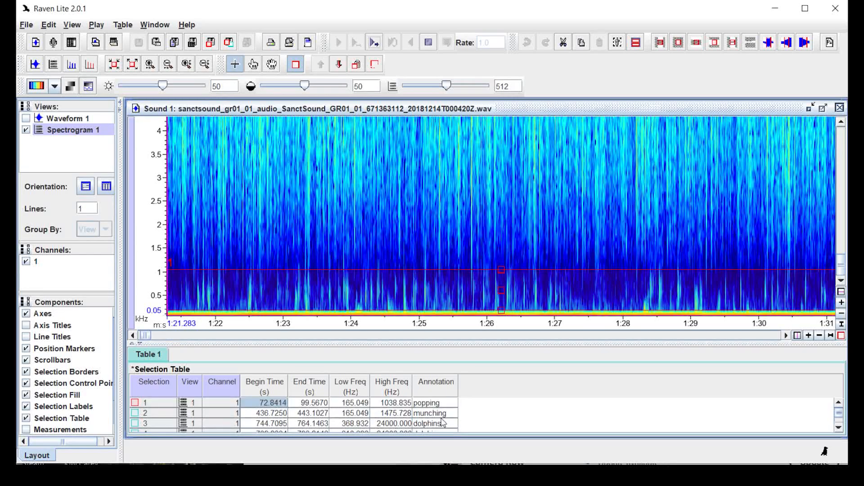
Resume playback from 15:00 and pause it around 15:21
{"action": "left_click", "coordinate": [374, 43]}
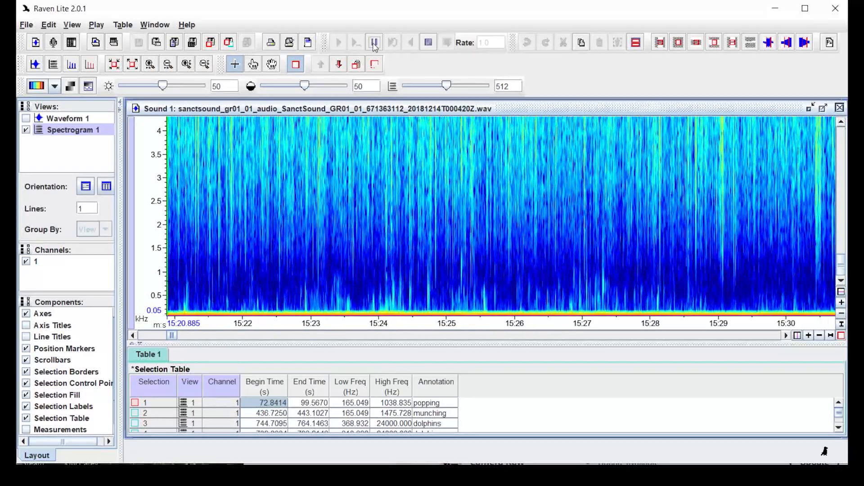
{"action": "left_click", "coordinate": [374, 44]}
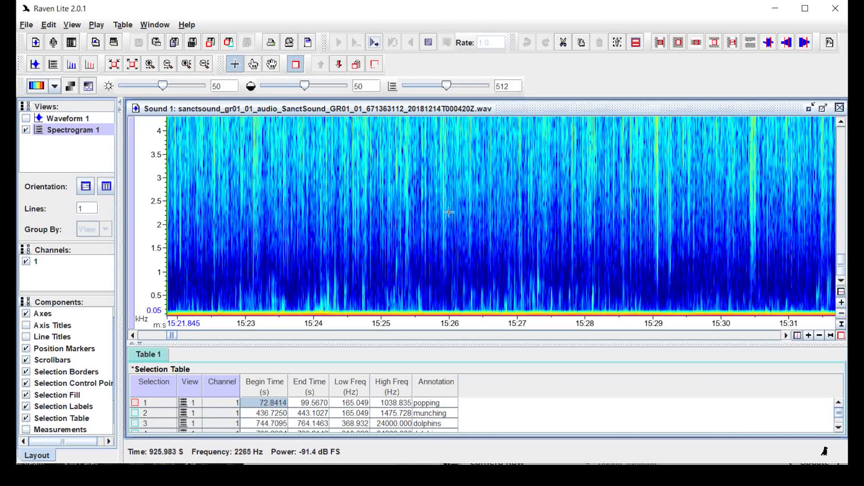
Pan the spectrogram ahead past 15:22, resume playback, and scroll up to the 20–24 kHz band
{"action": "left_click", "coordinate": [272, 64]}
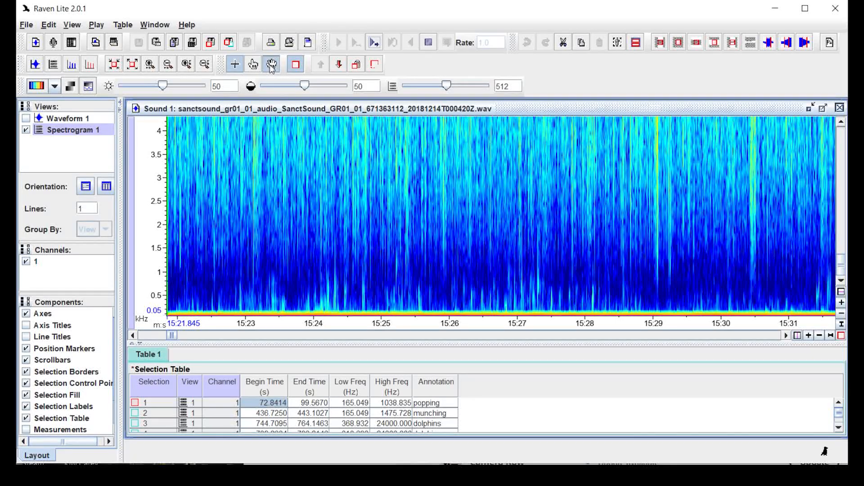
{"action": "left_click_drag", "start_coordinate": [551, 220], "coordinate": [241, 201]}
{"action": "left_click_drag", "start_coordinate": [656, 198], "coordinate": [396, 185]}
{"action": "left_click_drag", "start_coordinate": [775, 198], "coordinate": [493, 185]}
{"action": "left_click_drag", "start_coordinate": [783, 217], "coordinate": [415, 213]}
{"action": "left_click_drag", "start_coordinate": [757, 225], "coordinate": [517, 224]}
{"action": "left_click_drag", "start_coordinate": [765, 224], "coordinate": [495, 220]}
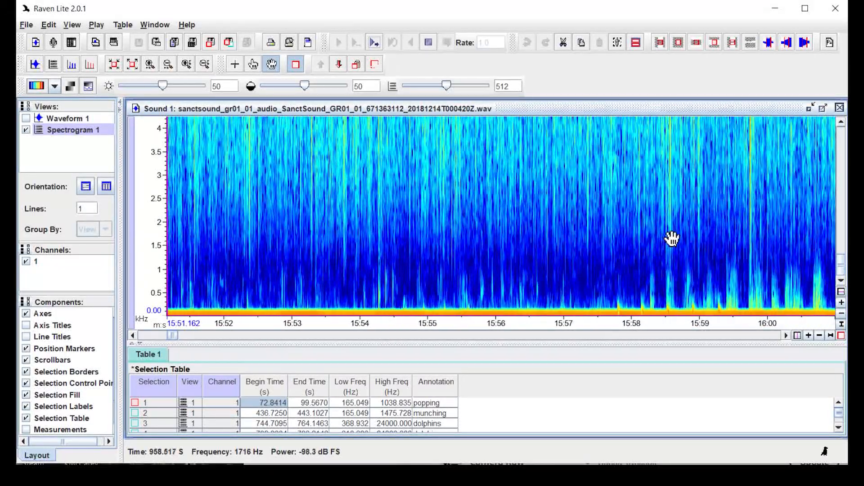
{"action": "left_click_drag", "start_coordinate": [715, 239], "coordinate": [501, 246]}
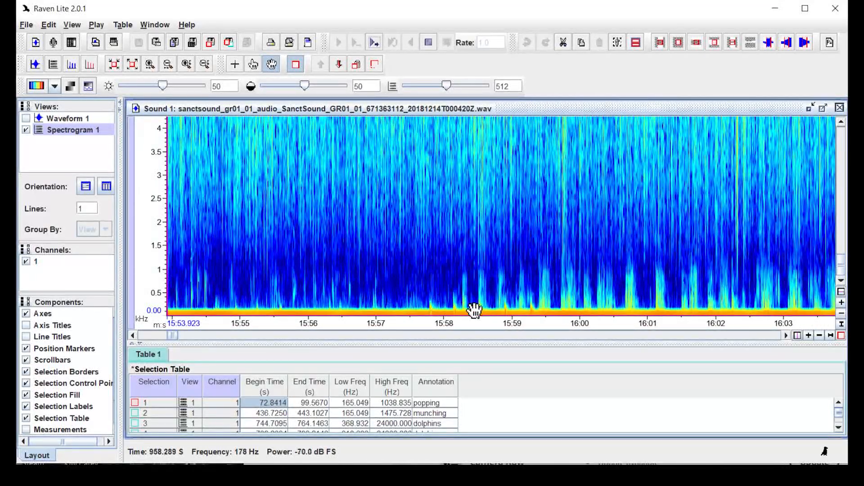
{"action": "left_click_drag", "start_coordinate": [721, 265], "coordinate": [650, 243]}
{"action": "left_click_drag", "start_coordinate": [600, 229], "coordinate": [547, 218]}
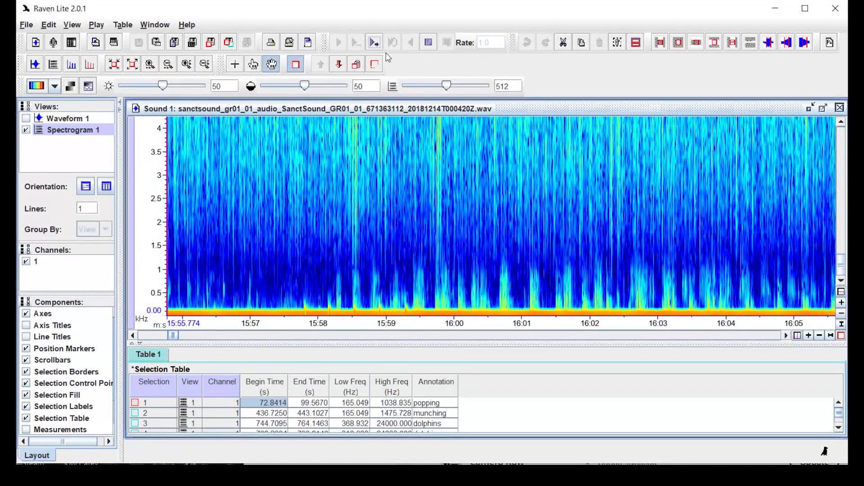
{"action": "left_click", "coordinate": [374, 43]}
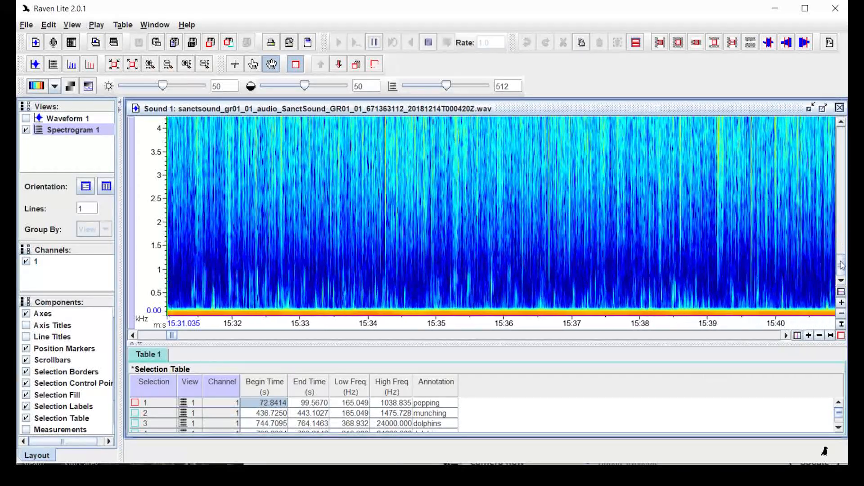
{"action": "left_click_drag", "start_coordinate": [841, 272], "coordinate": [846, 166]}
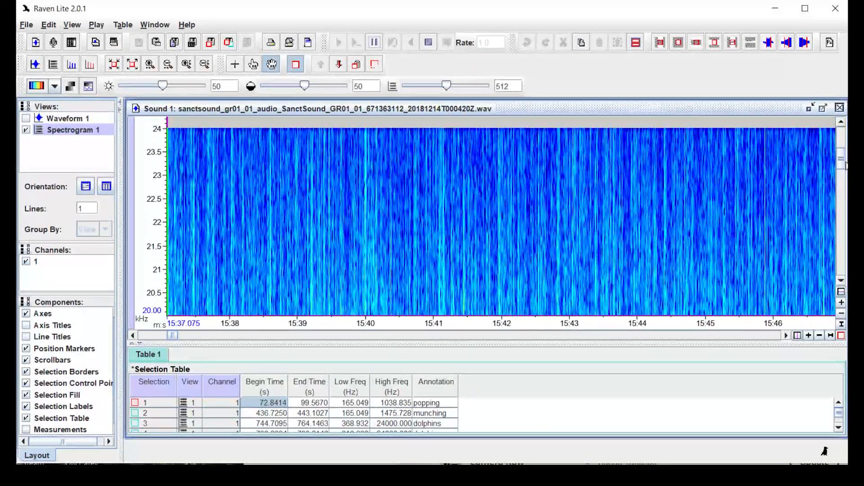
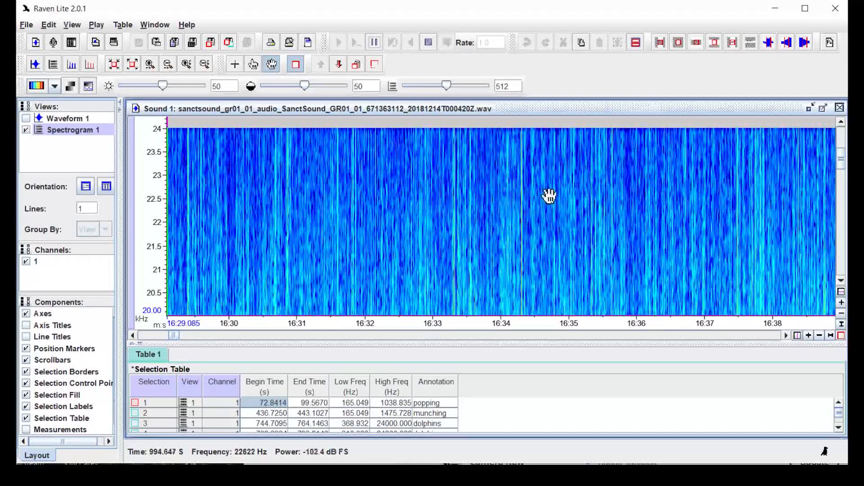
Widen the frequency axis to 0–22 kHz and pause playback at 16:52
{"action": "left_click", "coordinate": [205, 65]}
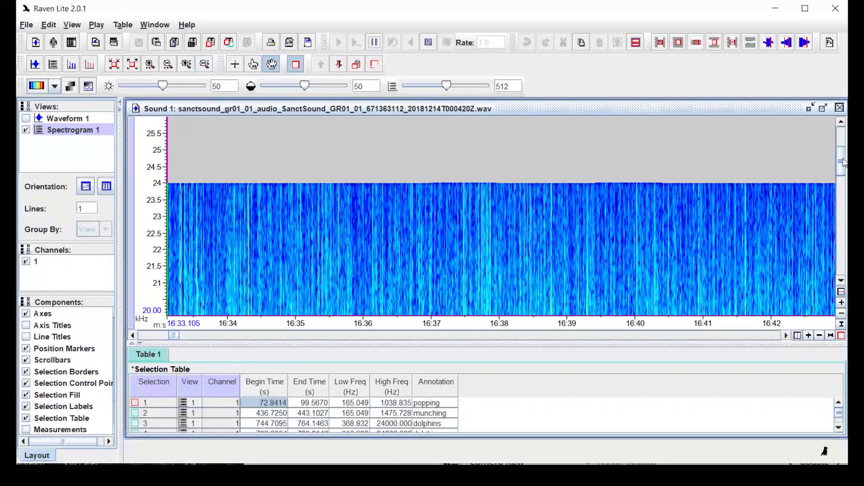
{"action": "left_click_drag", "start_coordinate": [838, 169], "coordinate": [835, 178]}
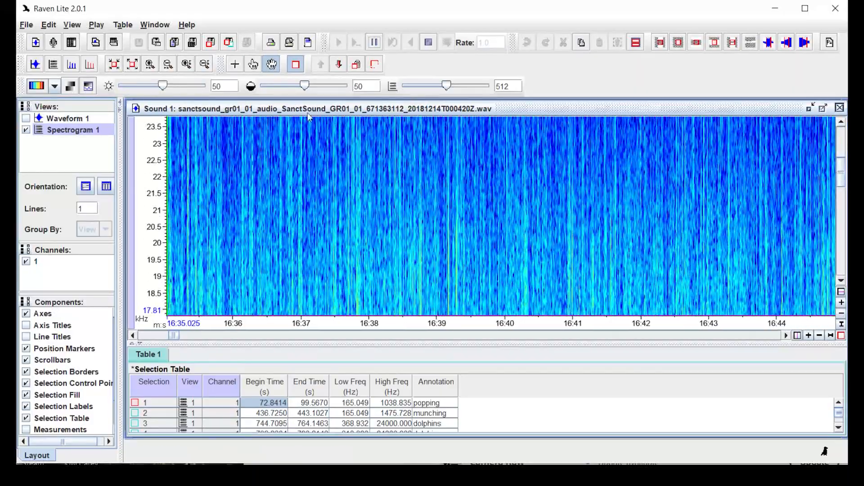
{"action": "left_click", "coordinate": [206, 66]}
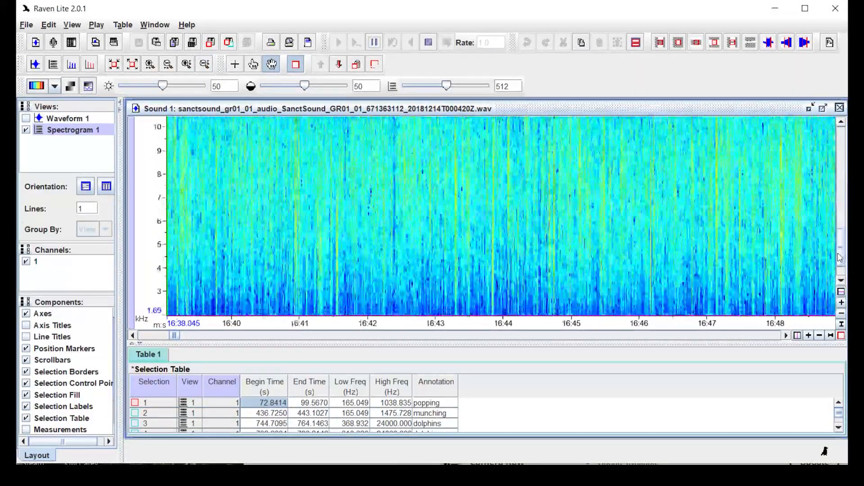
{"action": "left_click", "coordinate": [205, 66]}
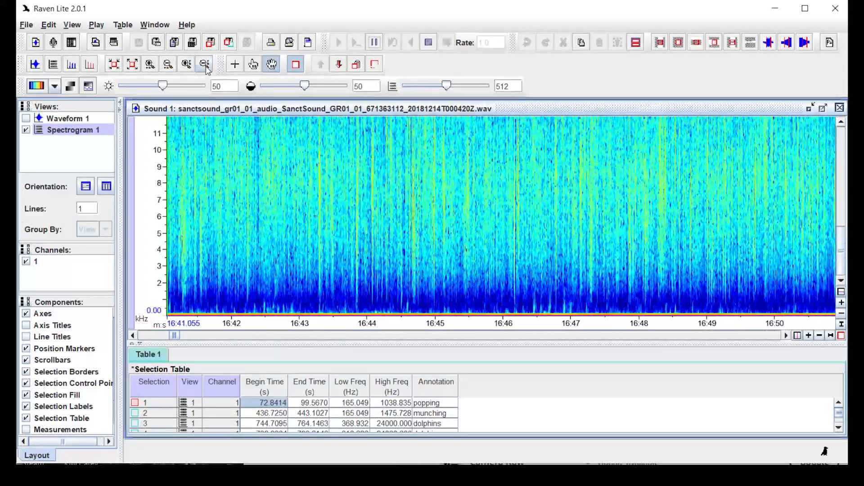
{"action": "left_click", "coordinate": [206, 66]}
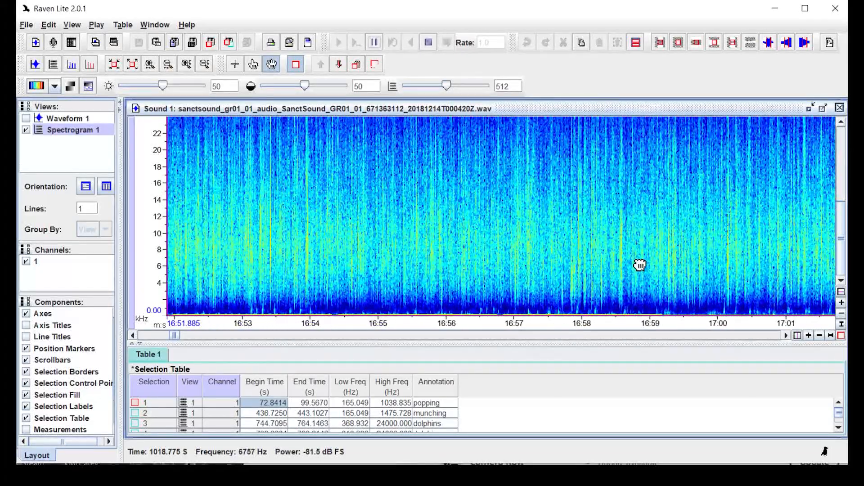
{"action": "left_click", "coordinate": [374, 43]}
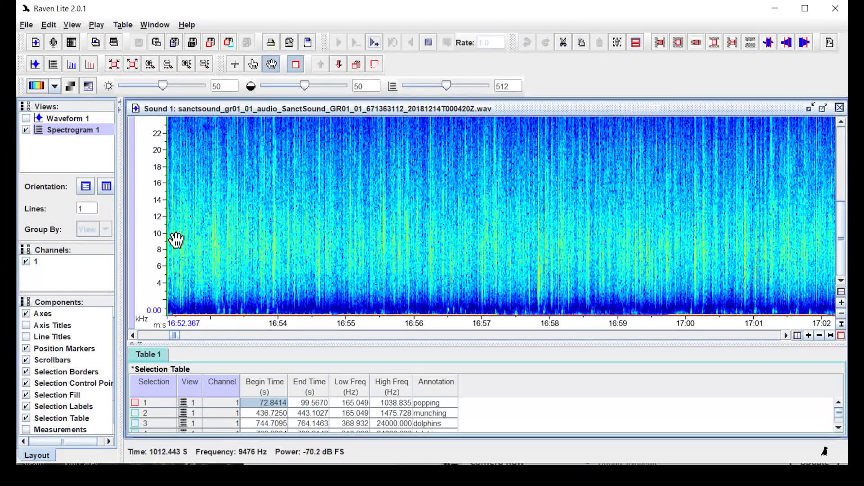
Box the low sound at 16:53–16:54 (below 1.3 kHz) as selection 6 'popping', then resume playback
{"action": "left_click", "coordinate": [235, 64]}
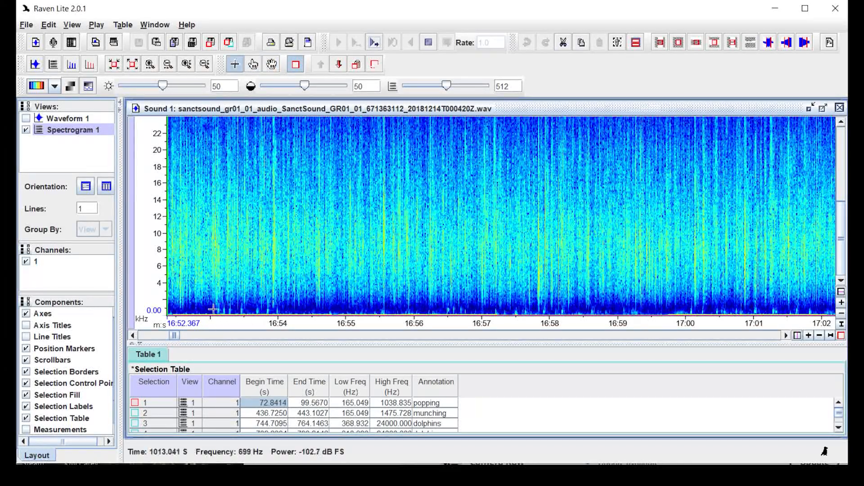
{"action": "left_click_drag", "start_coordinate": [215, 313], "coordinate": [295, 303]}
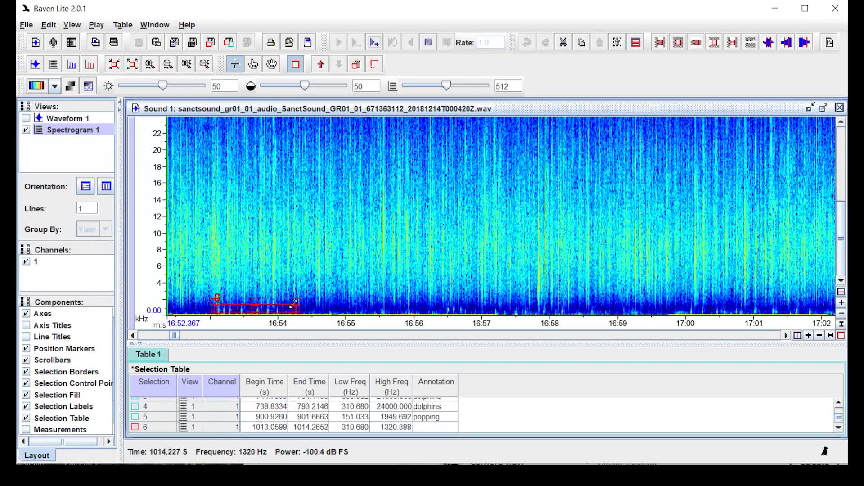
{"action": "double_click", "coordinate": [433, 427]}
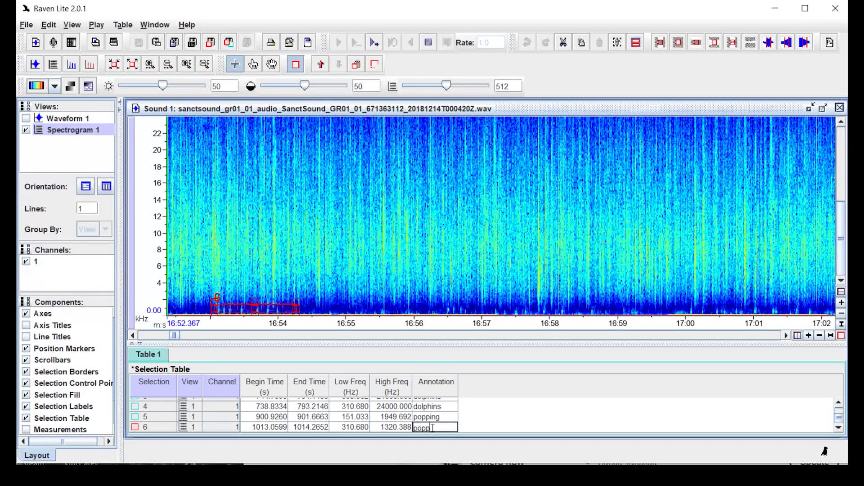
{"action": "key", "text": "Return"}
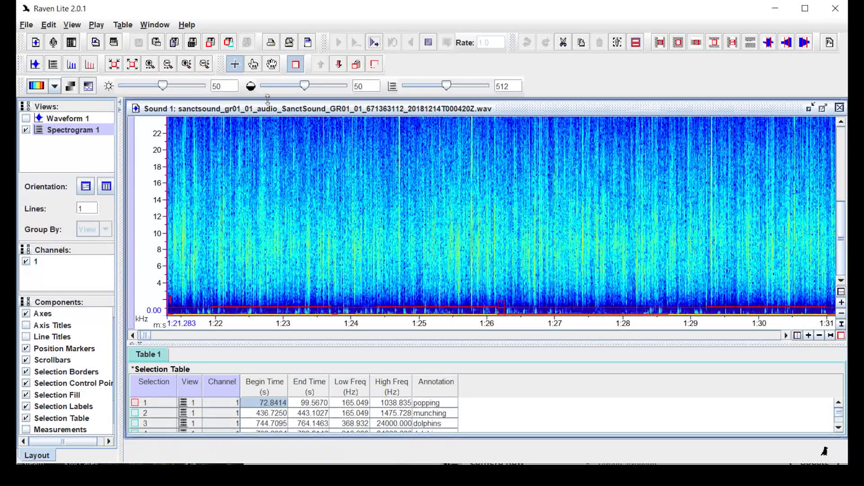
{"action": "left_click", "coordinate": [373, 43]}
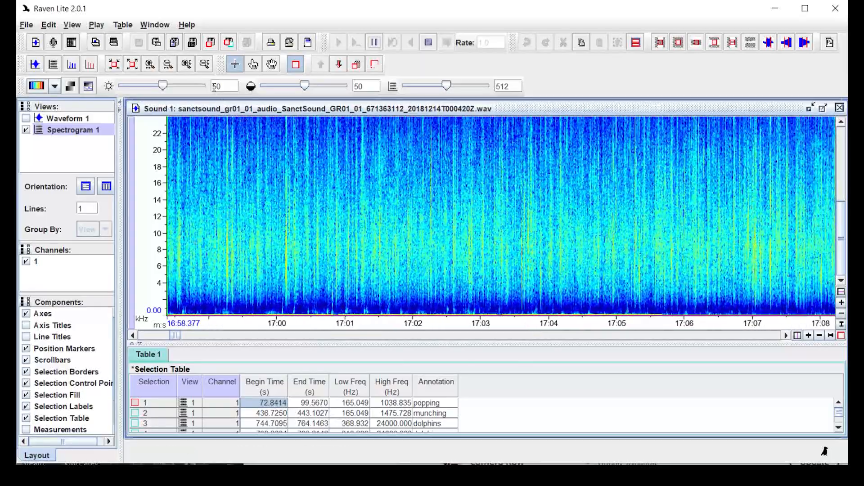
Pan the spectrogram forward and back in time while the recording plays
{"action": "left_click", "coordinate": [272, 64]}
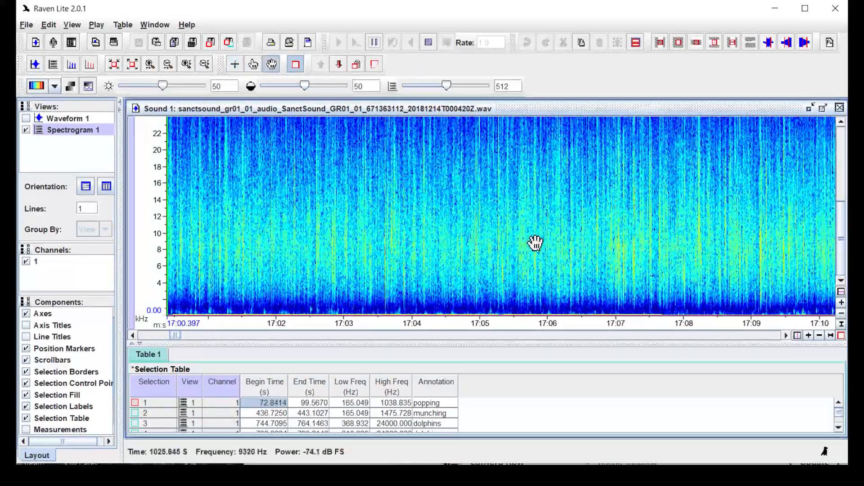
{"action": "left_click_drag", "start_coordinate": [433, 252], "coordinate": [211, 214]}
{"action": "left_click_drag", "start_coordinate": [638, 236], "coordinate": [465, 227]}
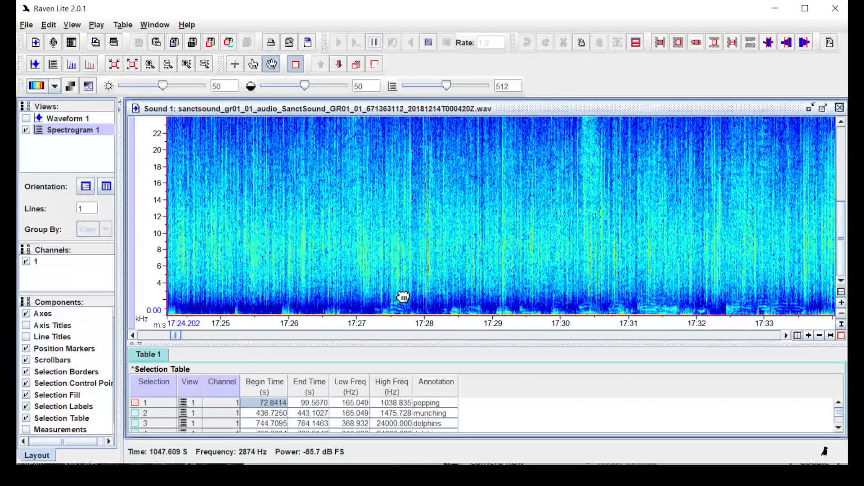
{"action": "left_click_drag", "start_coordinate": [403, 297], "coordinate": [426, 293]}
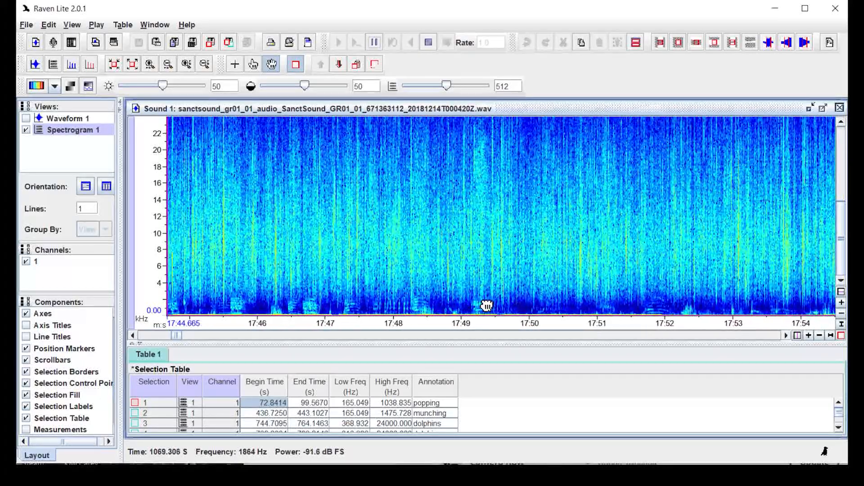
{"action": "left_click_drag", "start_coordinate": [563, 305], "coordinate": [739, 268]}
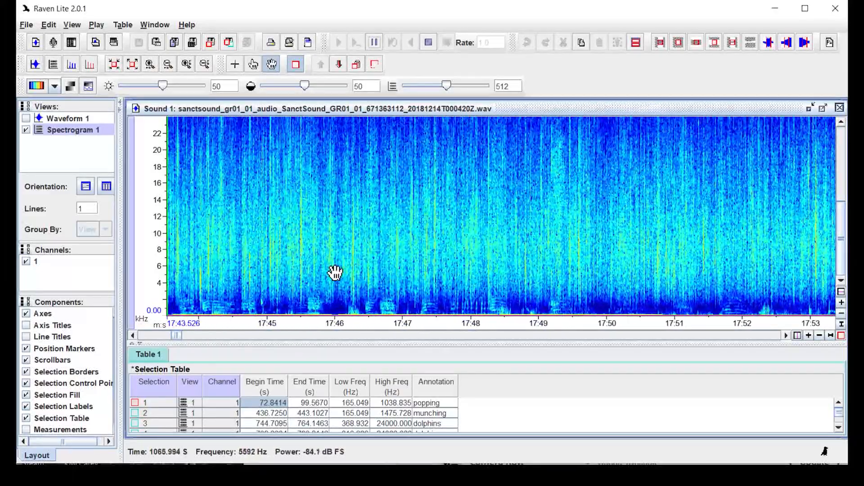
Pause playback around 17:39 and move the view back to start at 17:25
{"action": "left_click", "coordinate": [374, 45]}
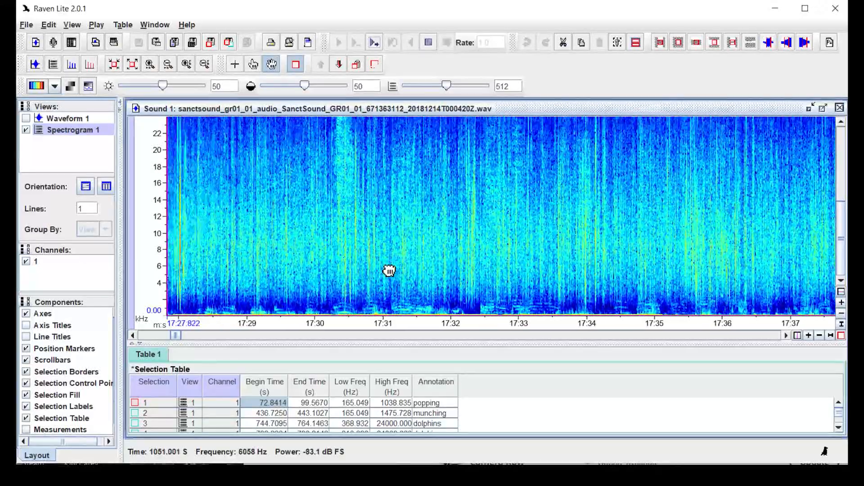
{"action": "left_click_drag", "start_coordinate": [501, 274], "coordinate": [546, 226]}
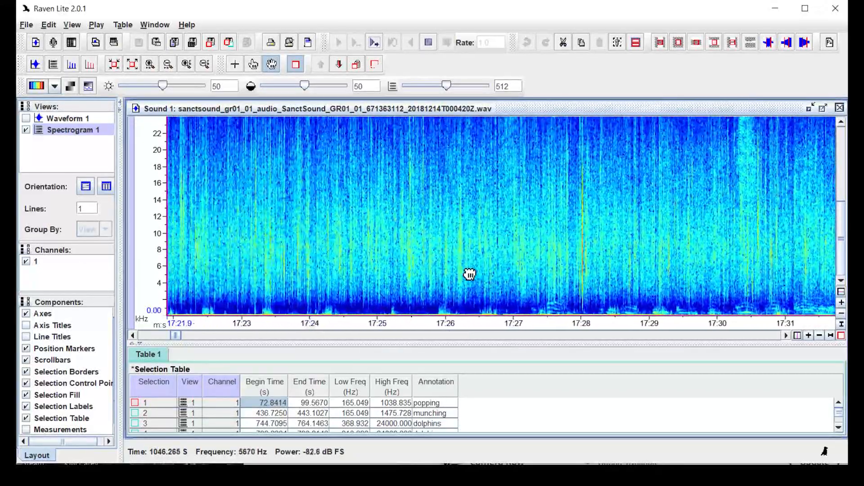
{"action": "left_click_drag", "start_coordinate": [260, 248], "coordinate": [243, 251]}
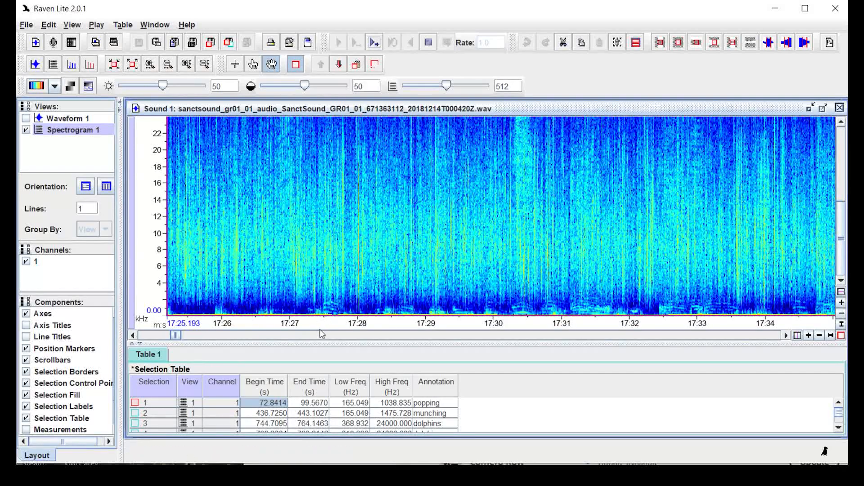
{"action": "left_click", "coordinate": [235, 64]}
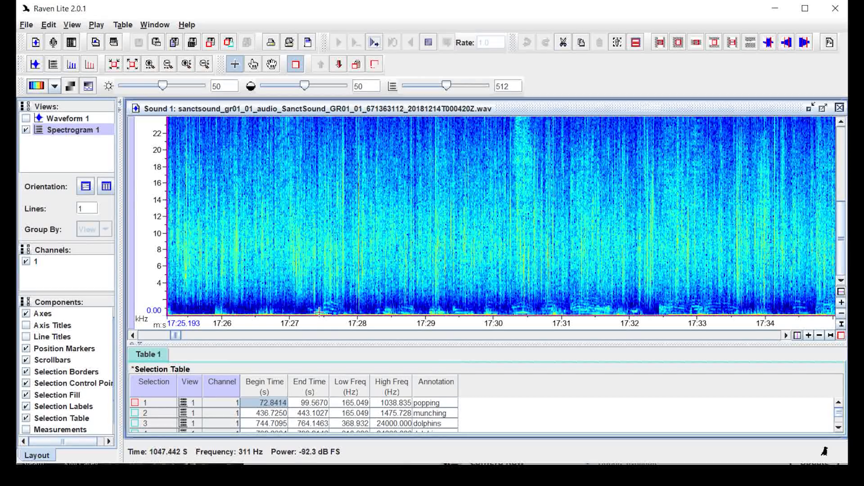
Box the sound from 17:27 to about 17:52 (310.7–3184.5 Hz) as selection 7 'dolphins', then resume playback
{"action": "left_click_drag", "start_coordinate": [321, 313], "coordinate": [323, 300]}
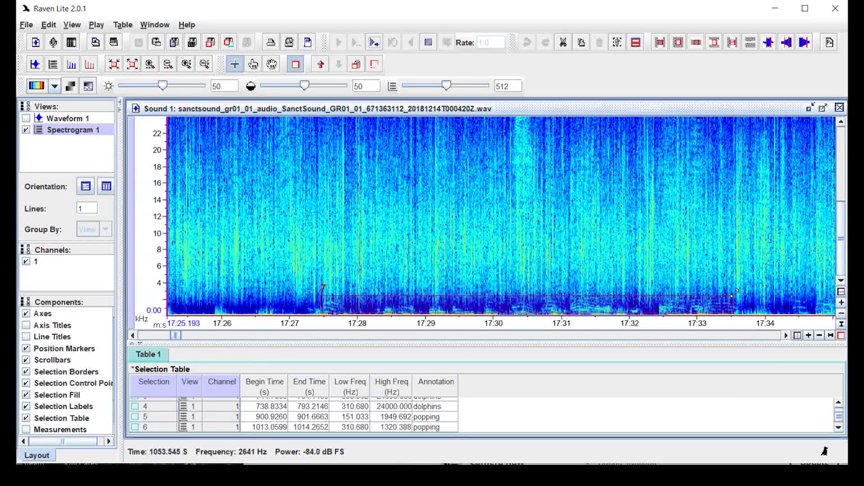
{"action": "left_click_drag", "start_coordinate": [830, 288], "coordinate": [501, 287]}
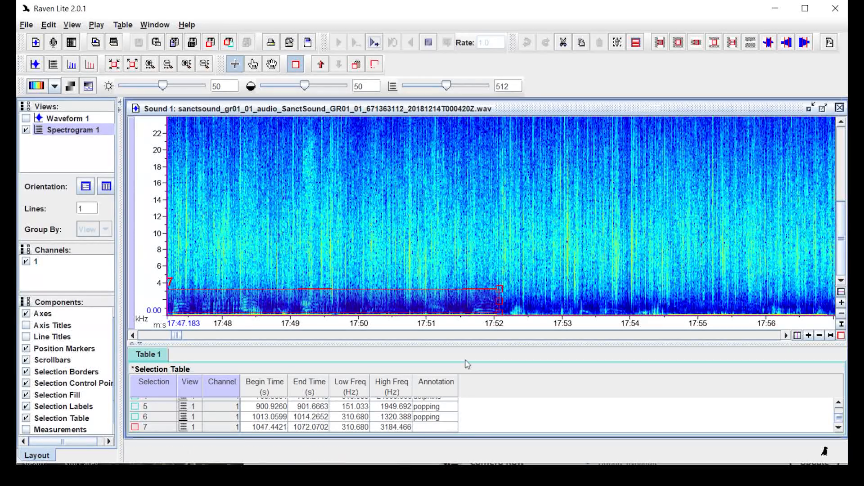
{"action": "double_click", "coordinate": [437, 426]}
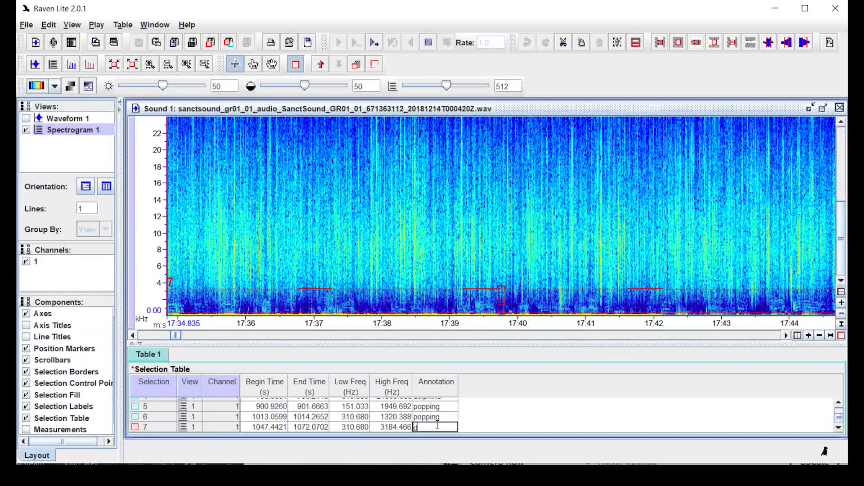
{"action": "key", "text": "Return"}
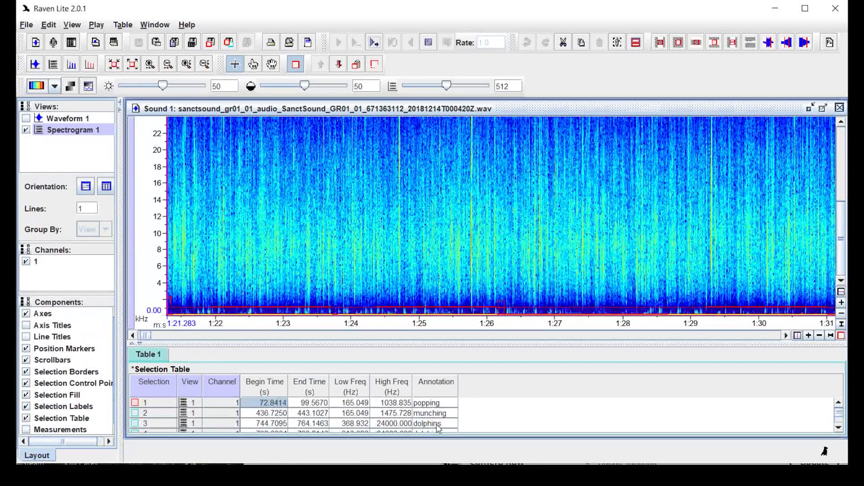
{"action": "left_click", "coordinate": [375, 42]}
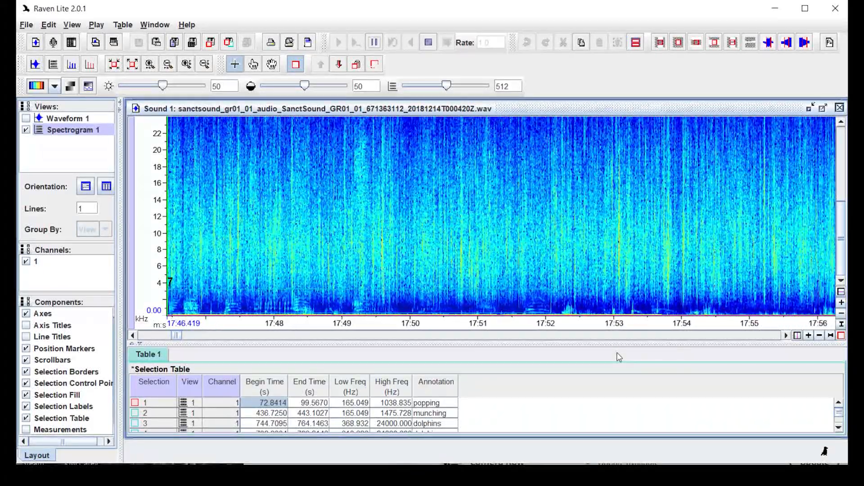
Scroll the selection table down and pause playback around 18:28
{"action": "scroll", "coordinate": [558, 427], "scroll_direction": "down", "scroll_amount": 2}
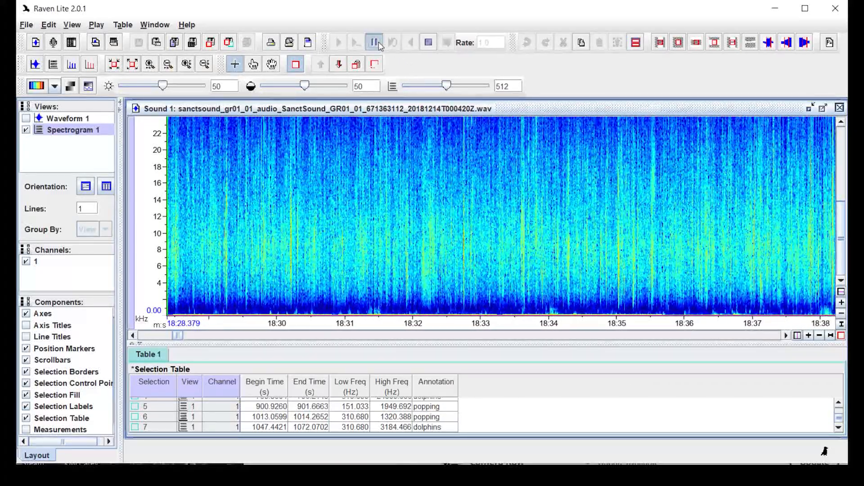
{"action": "left_click", "coordinate": [374, 43]}
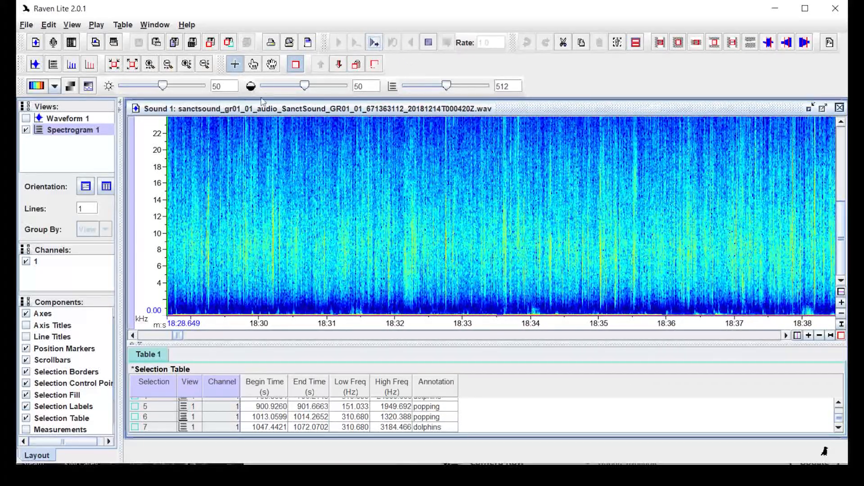
Reset the frequency axis to 0–22 kHz and zoom time out to show the whole recording from its start
{"action": "left_click", "coordinate": [205, 65]}
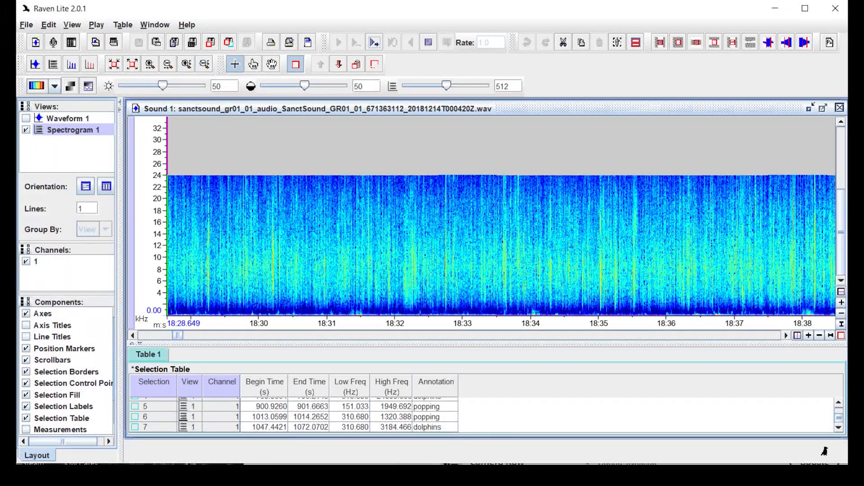
{"action": "left_click", "coordinate": [186, 65]}
{"action": "left_click", "coordinate": [167, 65]}
{"action": "left_click", "coordinate": [168, 64]}
{"action": "left_click", "coordinate": [167, 65]}
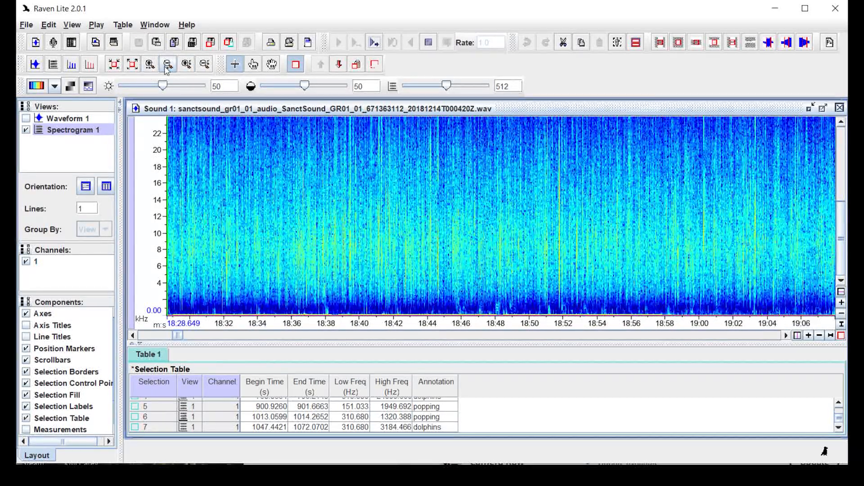
{"action": "left_click", "coordinate": [167, 65]}
{"action": "left_click", "coordinate": [167, 65]}
{"action": "left_click", "coordinate": [167, 65]}
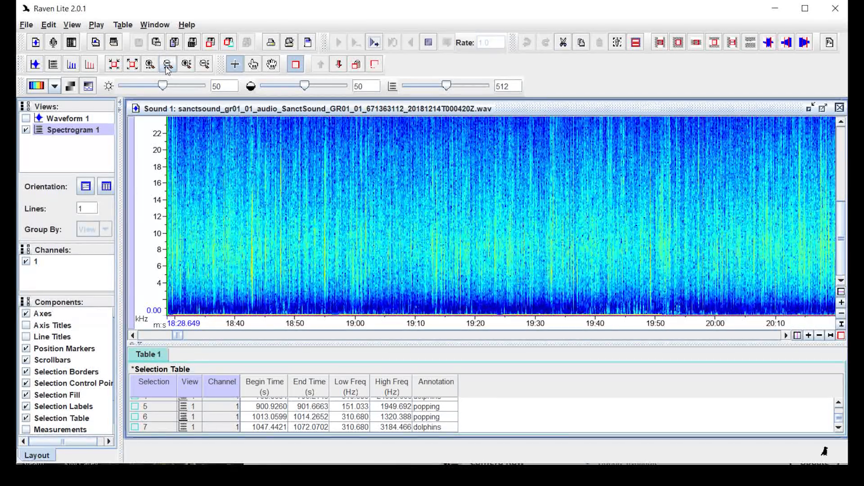
{"action": "left_click", "coordinate": [167, 65]}
{"action": "left_click", "coordinate": [167, 65]}
{"action": "left_click", "coordinate": [167, 66]}
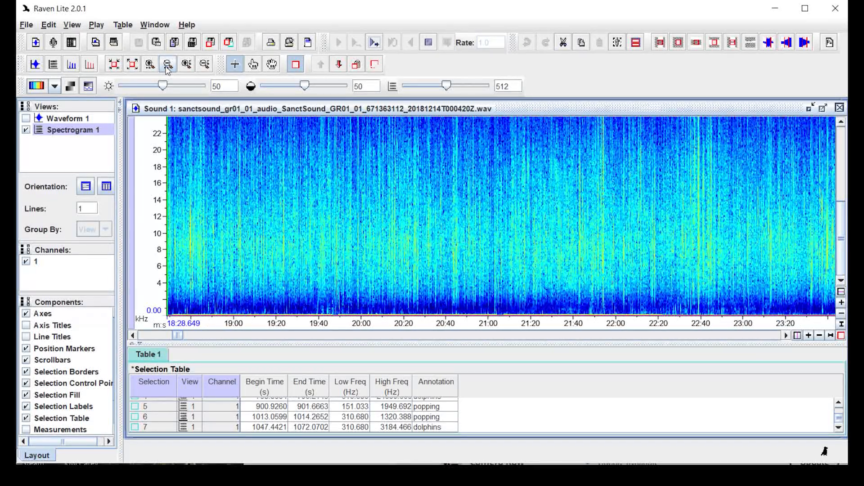
{"action": "left_click", "coordinate": [167, 65]}
{"action": "left_click", "coordinate": [167, 65]}
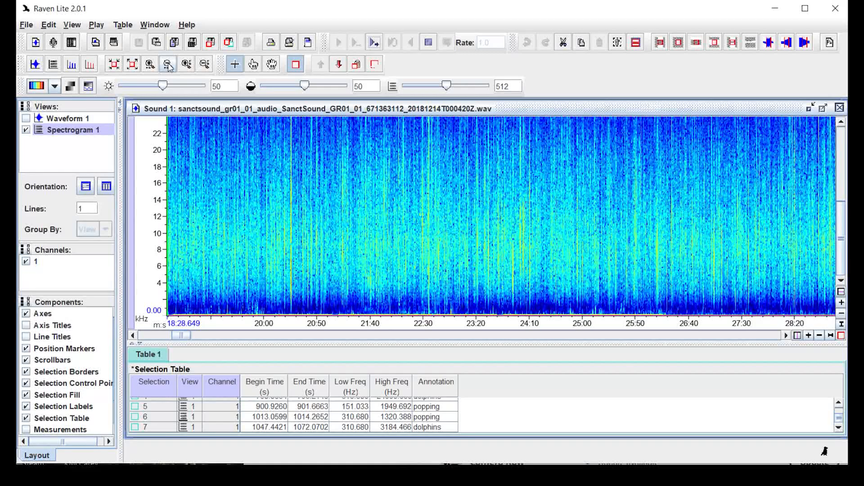
{"action": "left_click", "coordinate": [167, 65]}
{"action": "left_click", "coordinate": [167, 65]}
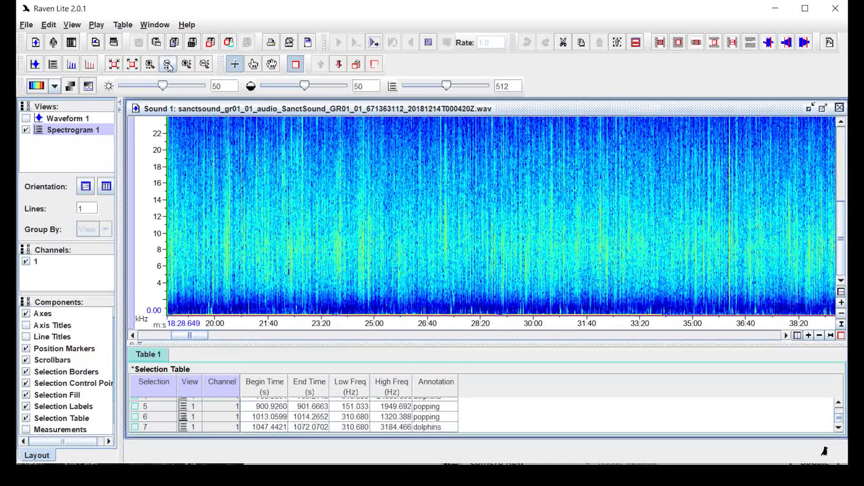
{"action": "left_click", "coordinate": [168, 65]}
{"action": "left_click", "coordinate": [167, 66]}
{"action": "left_click", "coordinate": [167, 65]}
{"action": "left_click", "coordinate": [167, 65]}
{"action": "left_click", "coordinate": [167, 66]}
{"action": "left_click", "coordinate": [167, 65]}
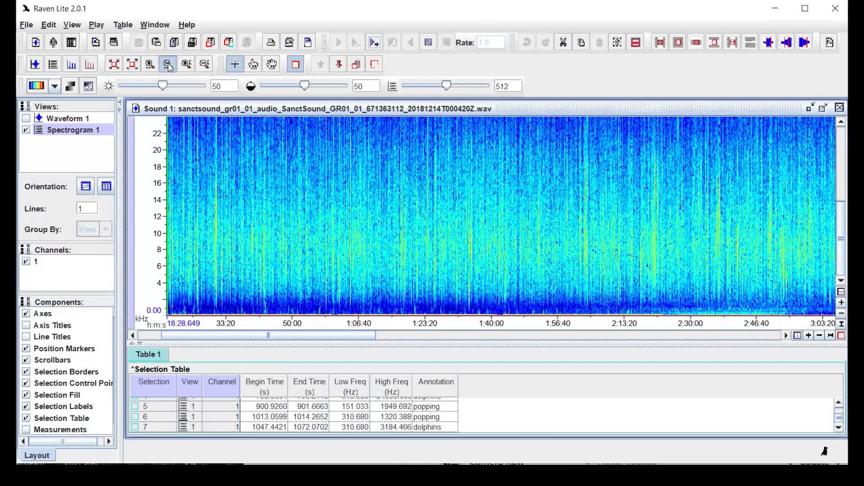
{"action": "left_click", "coordinate": [169, 66]}
{"action": "left_click", "coordinate": [168, 65]}
{"action": "left_click_drag", "start_coordinate": [400, 336], "coordinate": [359, 334]}
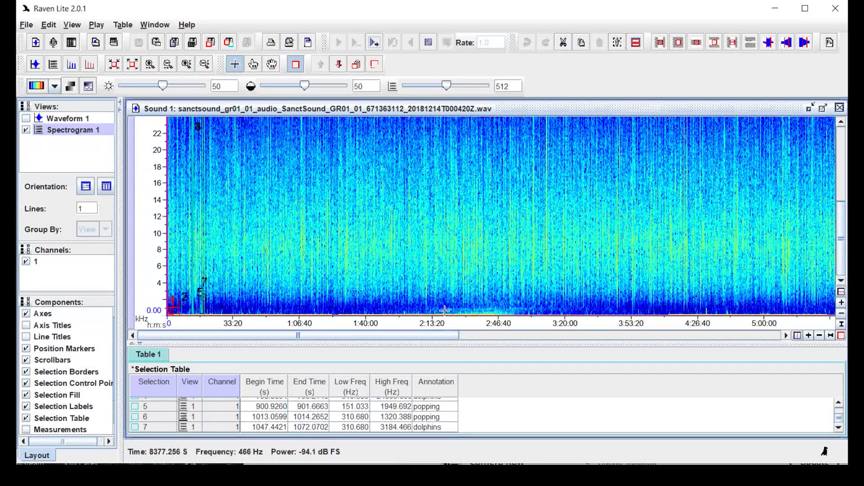
Draw selection 8 spanning 8338.4–10670.8 s and 0–1165.0 Hz along the bottom band
{"action": "left_click_drag", "start_coordinate": [445, 312], "coordinate": [521, 307]}
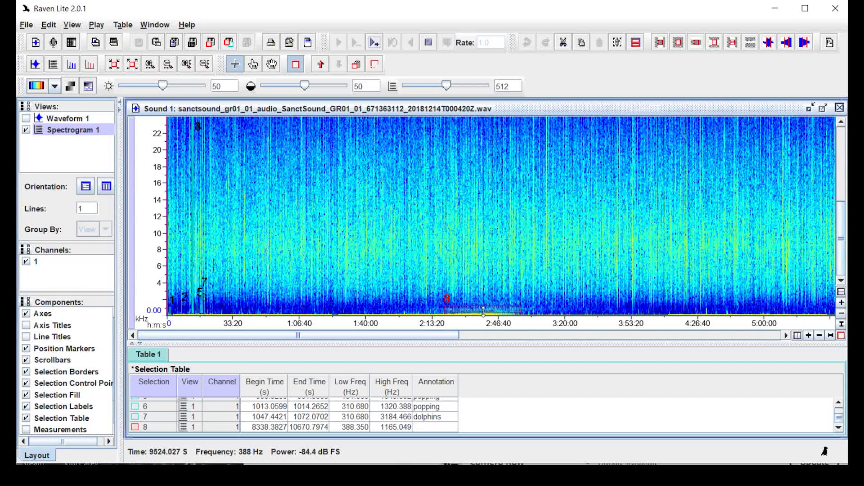
{"action": "left_click_drag", "start_coordinate": [483, 311], "coordinate": [483, 318]}
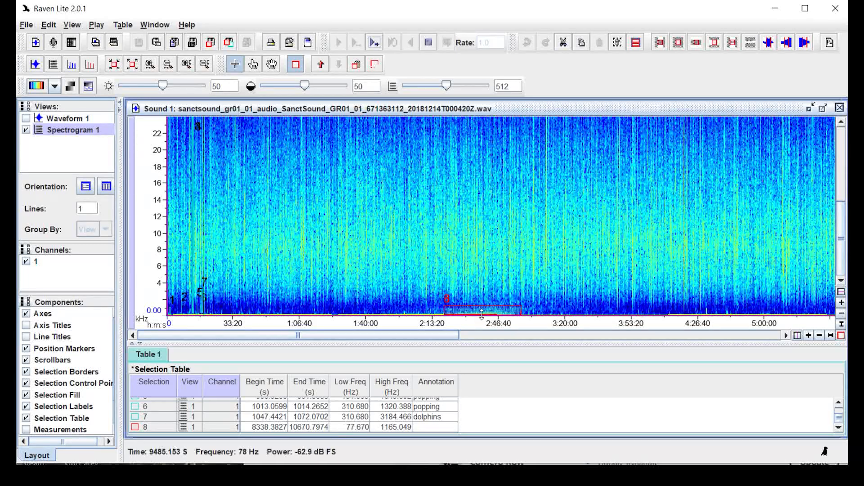
{"action": "left_click_drag", "start_coordinate": [482, 315], "coordinate": [482, 315]}
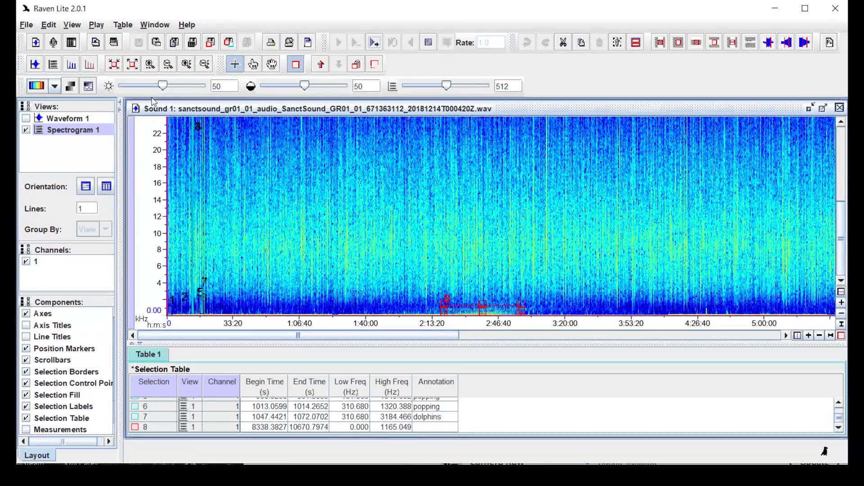
Zoom to fit selection 8 and play it back, moving the scrollbar to follow it
{"action": "left_click", "coordinate": [114, 64]}
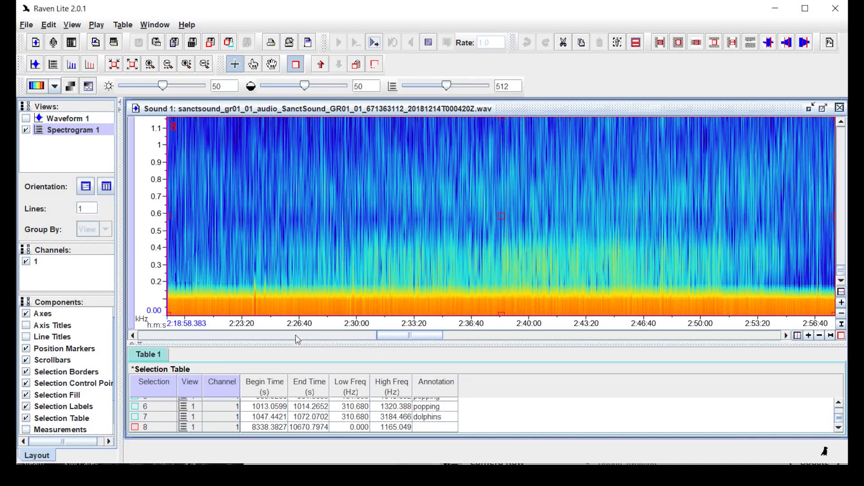
{"action": "left_click", "coordinate": [375, 43]}
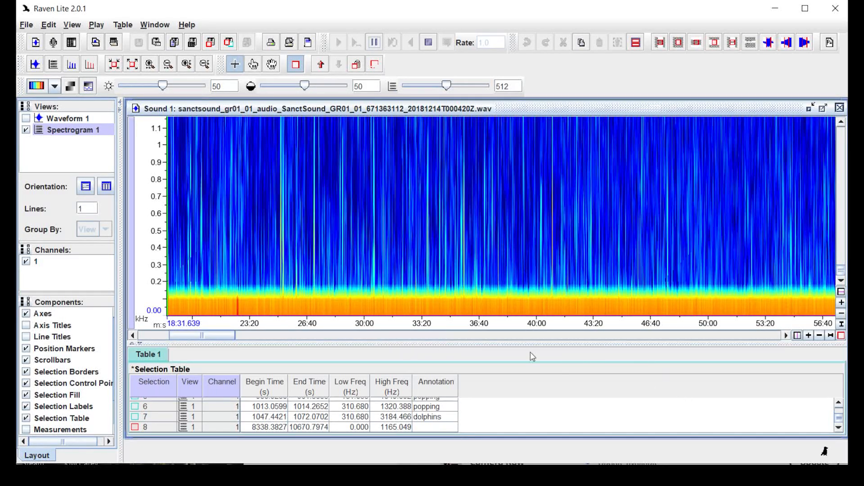
{"action": "left_click_drag", "start_coordinate": [216, 339], "coordinate": [429, 350]}
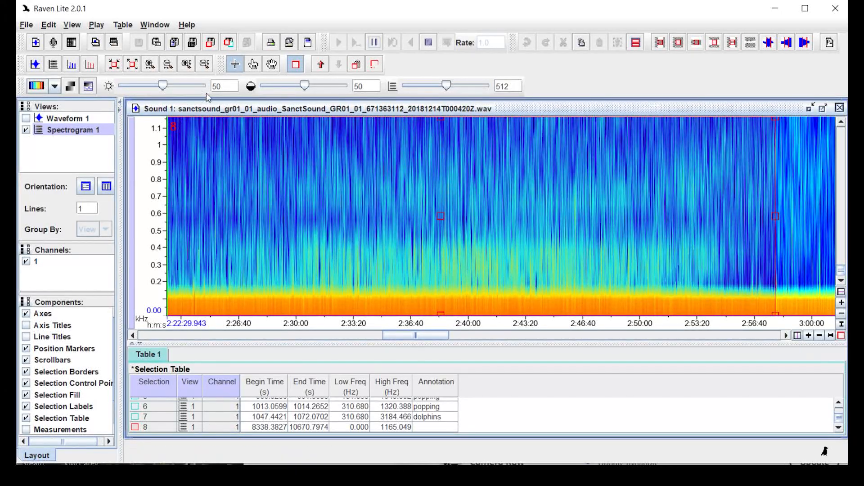
Widen the view to 0–2.2 kHz, zoom time out around selection 8, and pan to start near 2:36
{"action": "left_click", "coordinate": [205, 65]}
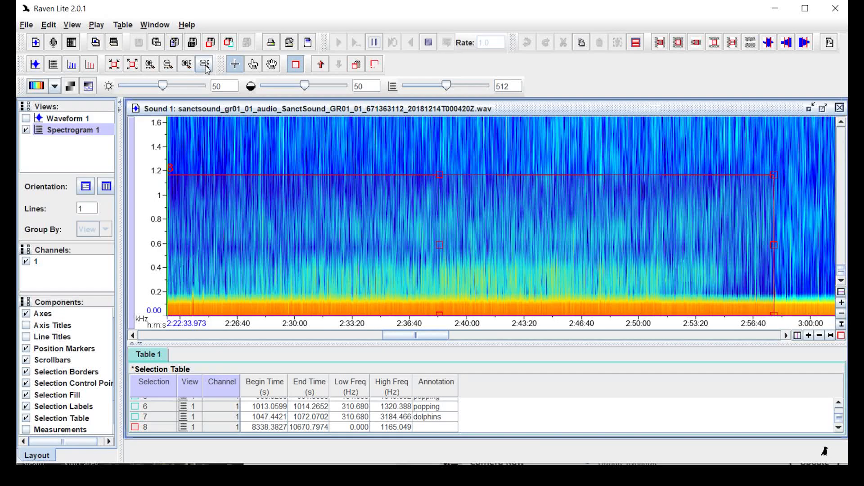
{"action": "left_click", "coordinate": [205, 65]}
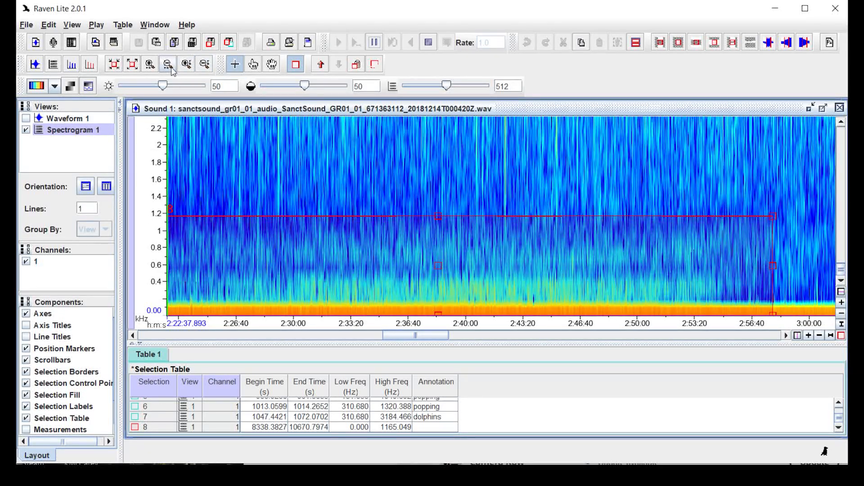
{"action": "left_click_drag", "start_coordinate": [399, 339], "coordinate": [386, 338]}
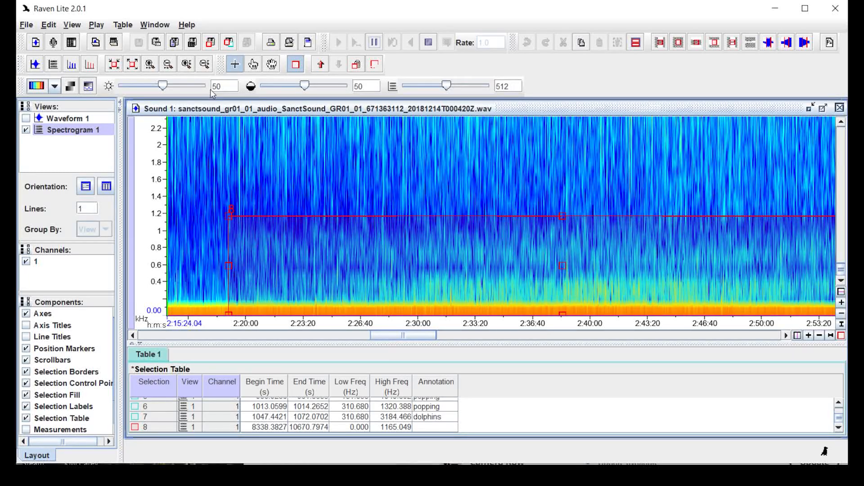
{"action": "left_click", "coordinate": [168, 64]}
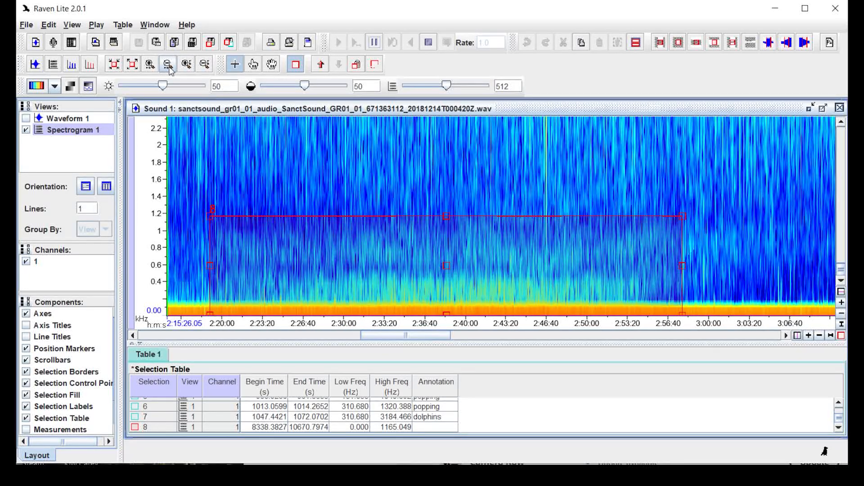
{"action": "left_click", "coordinate": [168, 65]}
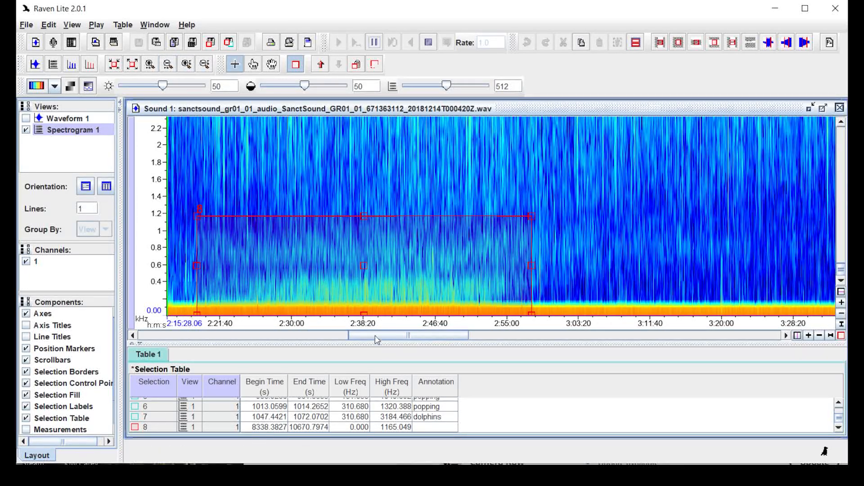
{"action": "mouse_move", "coordinate": [380, 339]}
{"action": "left_mouse_down"}
{"action": "mouse_move", "coordinate": [365, 340]}
{"action": "mouse_move", "coordinate": [384, 341]}
{"action": "left_mouse_up"}
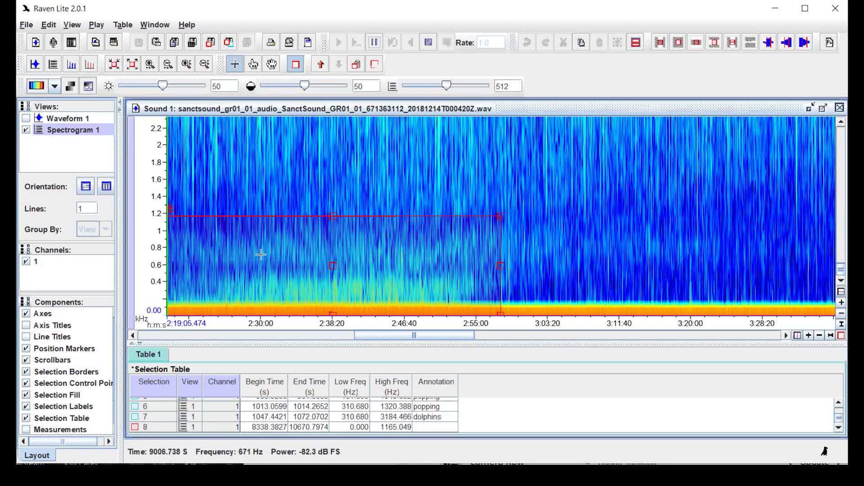
{"action": "left_click", "coordinate": [272, 64]}
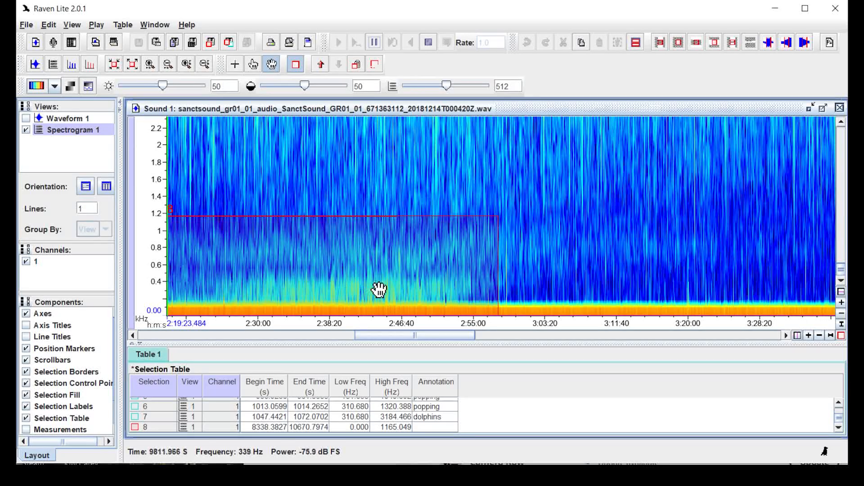
{"action": "left_click_drag", "start_coordinate": [483, 263], "coordinate": [340, 258]}
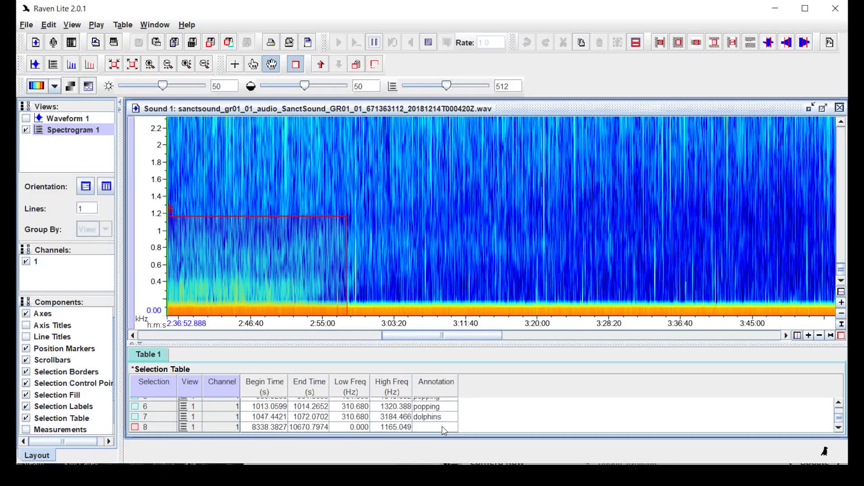
Annotate selection 8 as 'outboard engine'
{"action": "double_click", "coordinate": [443, 427]}
{"action": "type", "text": "outboard engine"}
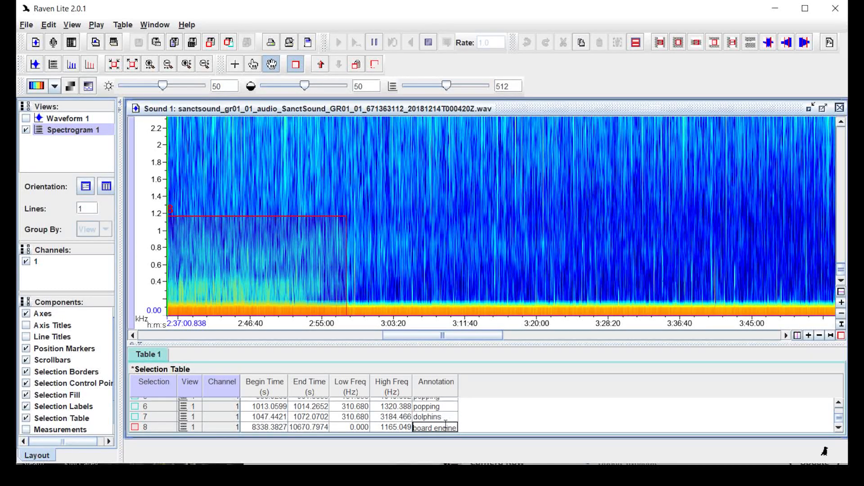
{"action": "key", "text": "Return"}
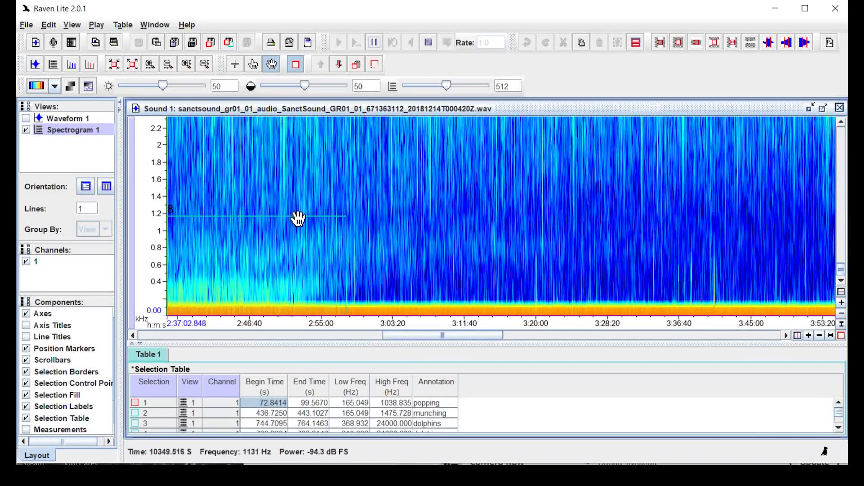
Zoom the time axis out to show the whole roughly five-hour recording at 0–2.2 kHz
{"action": "left_click", "coordinate": [168, 66]}
{"action": "left_click_drag", "start_coordinate": [421, 336], "coordinate": [373, 351]}
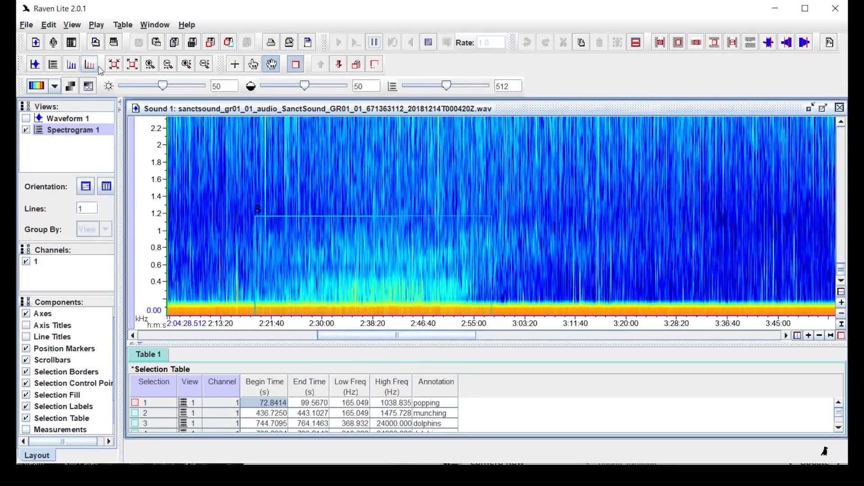
{"action": "left_click", "coordinate": [169, 67]}
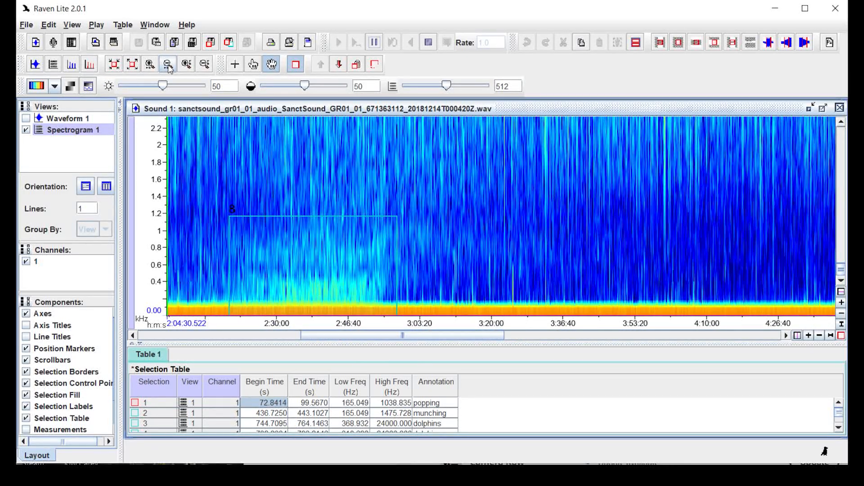
{"action": "left_click", "coordinate": [169, 67]}
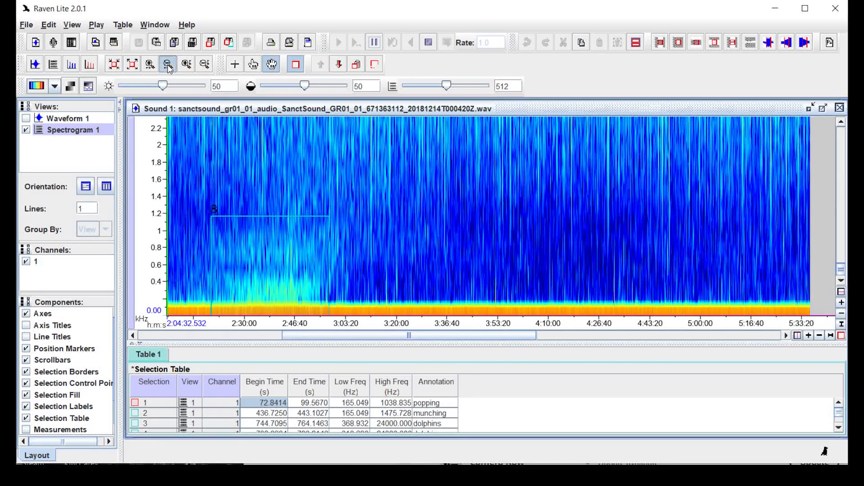
{"action": "left_click", "coordinate": [169, 66]}
{"action": "left_click_drag", "start_coordinate": [297, 337], "coordinate": [178, 352]}
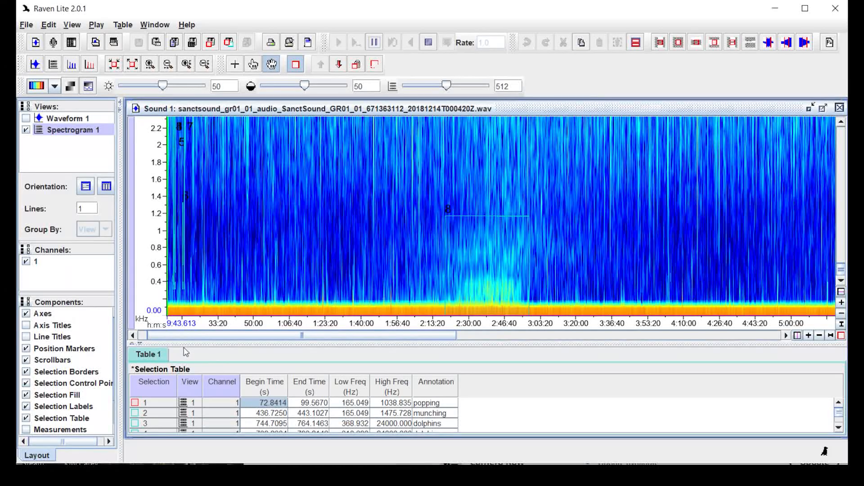
{"action": "mouse_move", "coordinate": [343, 338]}
{"action": "left_mouse_down"}
{"action": "mouse_move", "coordinate": [335, 342]}
{"action": "mouse_move", "coordinate": [347, 339]}
{"action": "left_mouse_up"}
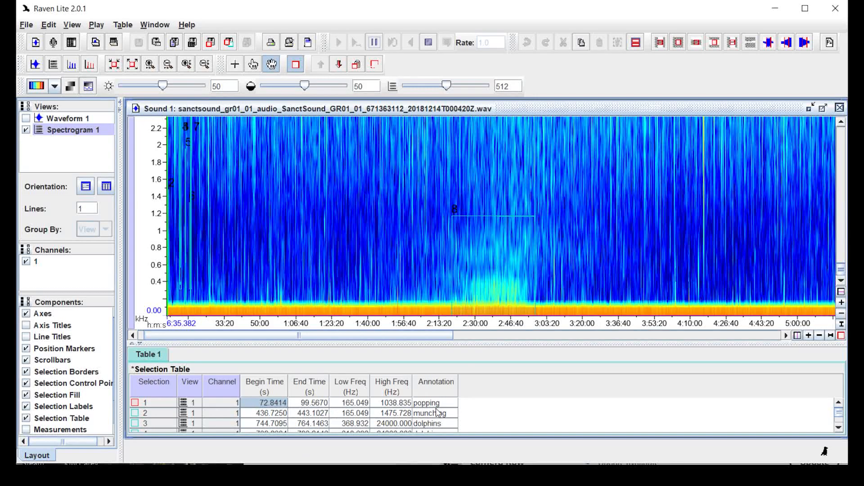
{"action": "scroll", "coordinate": [452, 412], "scroll_direction": "down", "scroll_amount": 1}
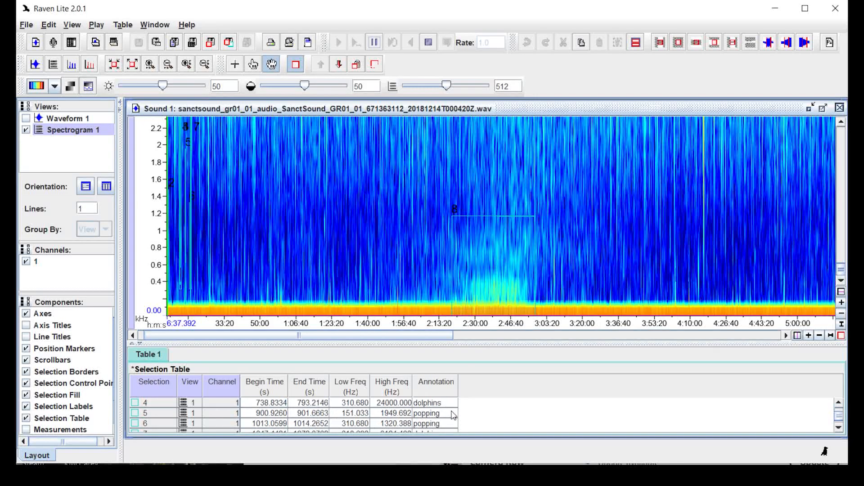
{"action": "scroll", "coordinate": [458, 417], "scroll_direction": "down", "scroll_amount": 1}
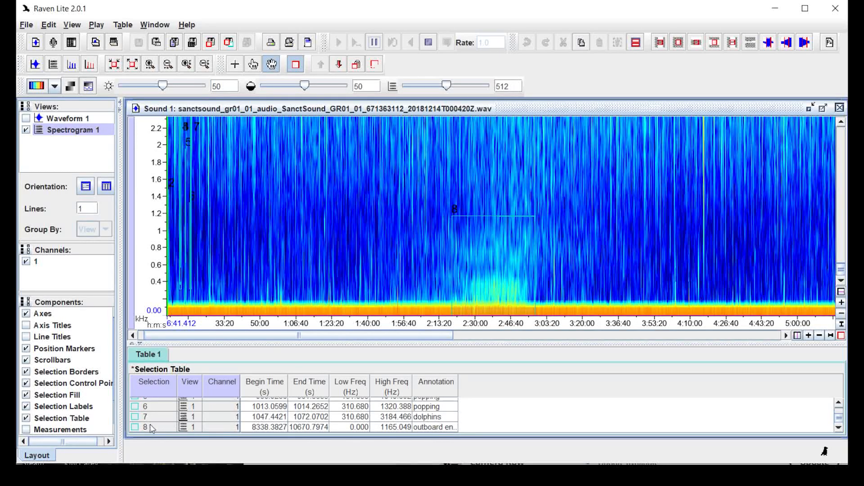
{"action": "scroll", "coordinate": [375, 427], "scroll_direction": "up", "scroll_amount": 2}
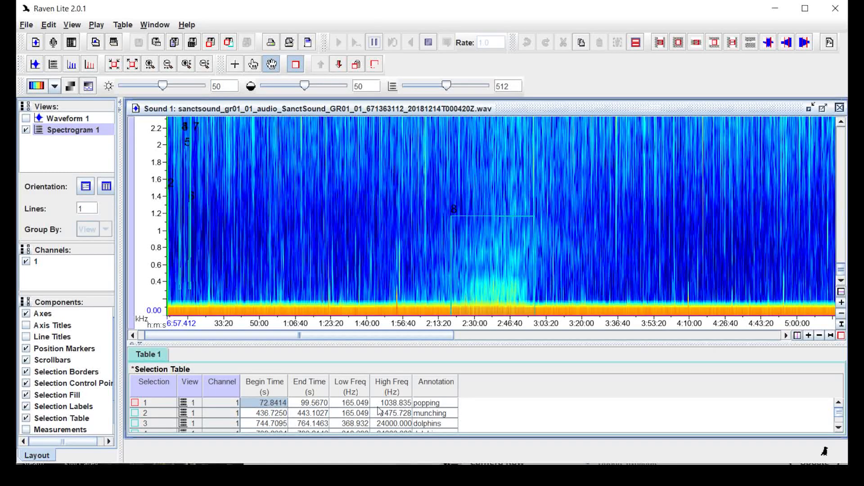
Bring up the Save As dialog for Selection Table 1 as a .selections.txt text file
{"action": "left_click", "coordinate": [27, 26]}
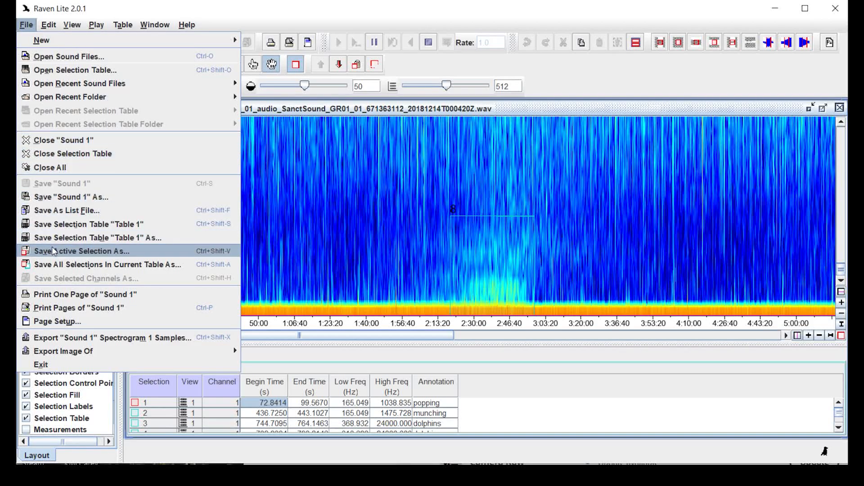
{"action": "left_click", "coordinate": [75, 226]}
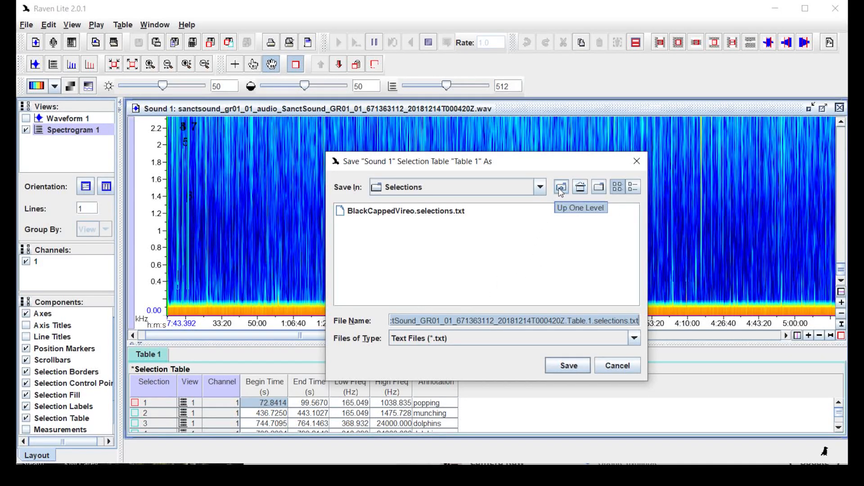
Go up from the Selections folder through Local Disk (C:) to This PC
{"action": "left_click", "coordinate": [561, 187]}
{"action": "left_click", "coordinate": [561, 187]}
{"action": "left_click", "coordinate": [560, 187]}
{"action": "left_click", "coordinate": [561, 187]}
{"action": "left_click", "coordinate": [561, 187]}
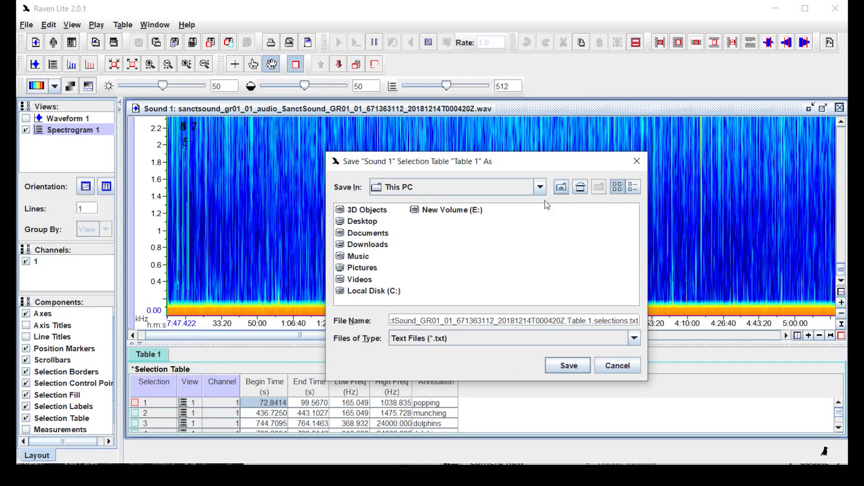
Save the table in E:\Sound files\Volunteer Training, replacing the existing file
{"action": "double_click", "coordinate": [459, 215]}
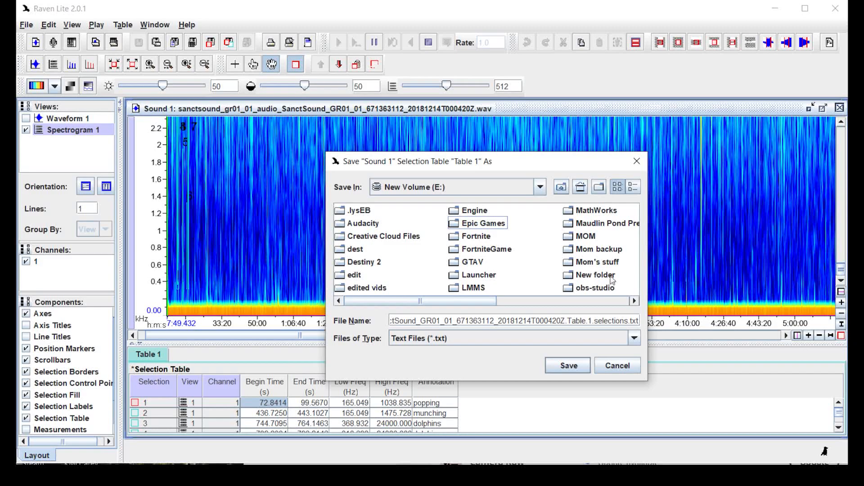
{"action": "scroll", "coordinate": [601, 278], "scroll_direction": "right", "scroll_amount": 3}
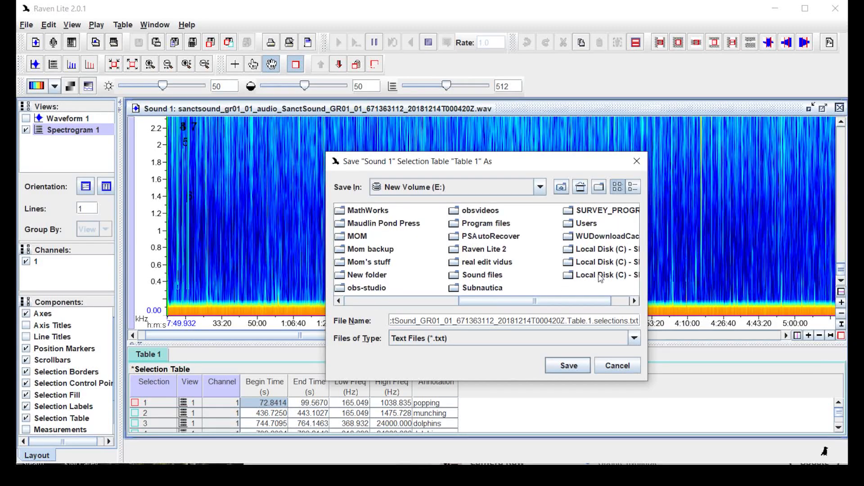
{"action": "double_click", "coordinate": [501, 277]}
{"action": "double_click", "coordinate": [532, 226]}
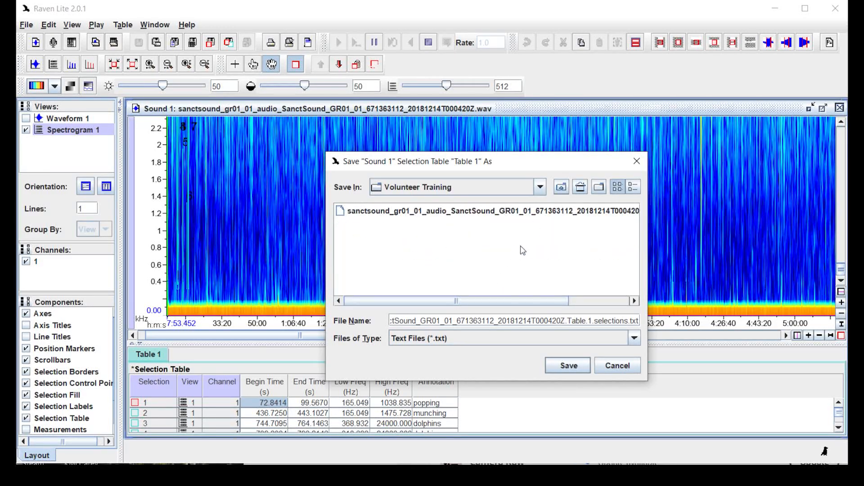
{"action": "left_click", "coordinate": [568, 367]}
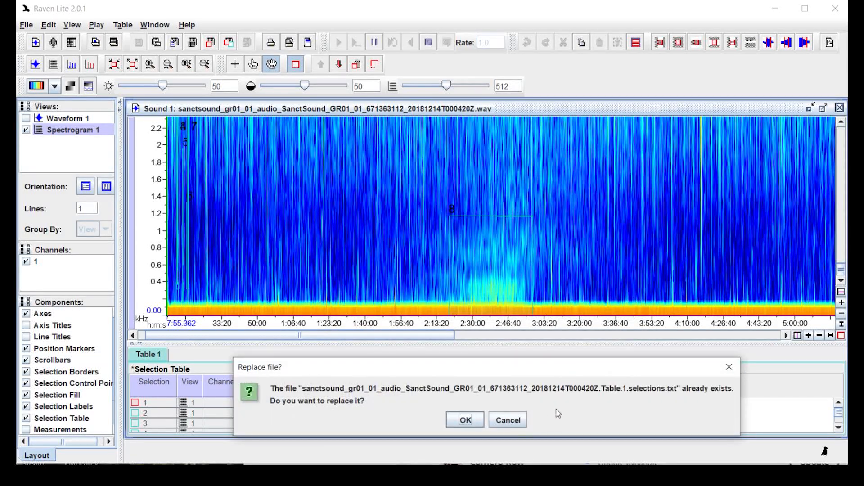
{"action": "left_click", "coordinate": [469, 423]}
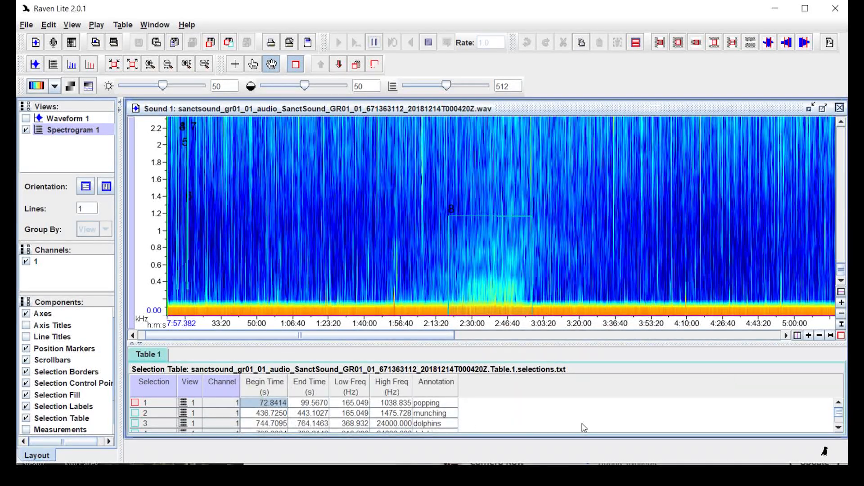